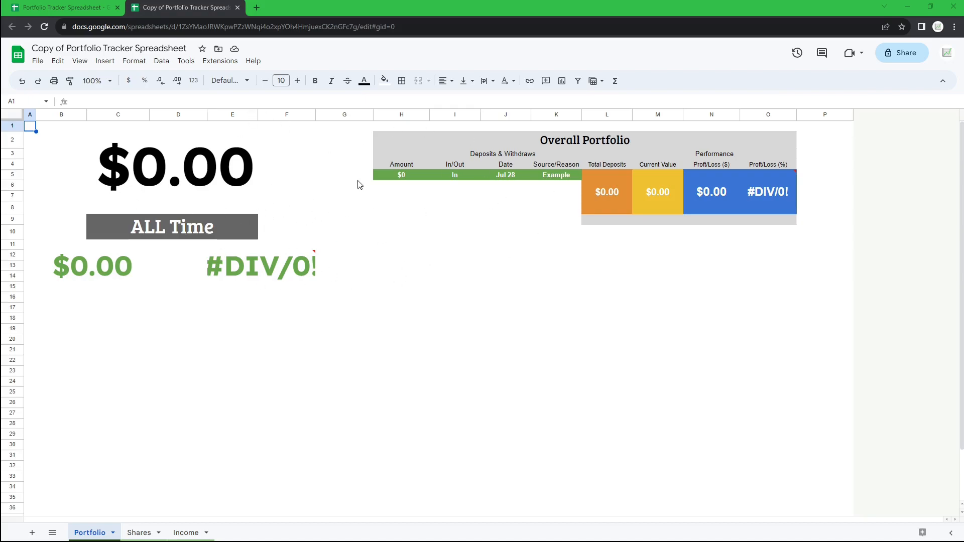
- Check the account's all-time performance chart in Robinhood
left_click_drag(397, 176, 571, 174)
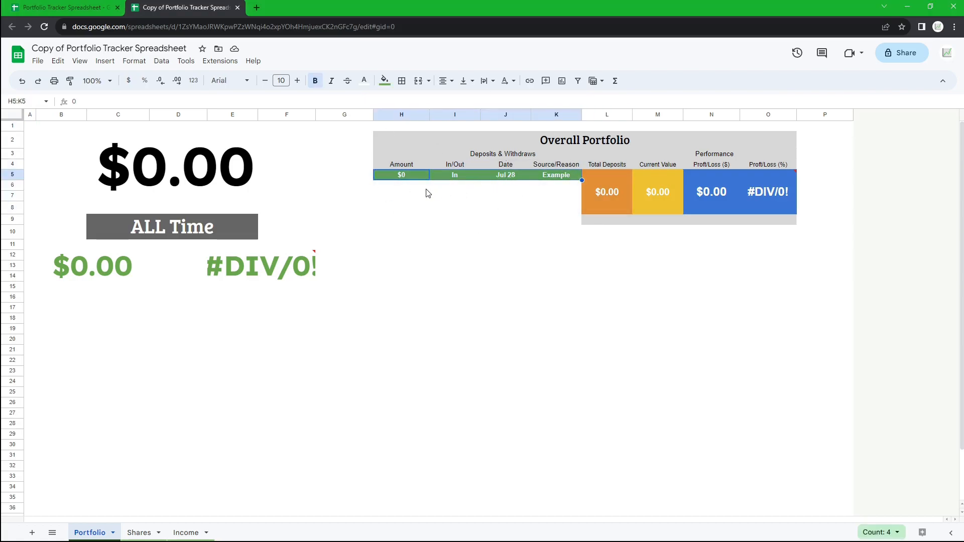
left_click(412, 178)
double_click(406, 174)
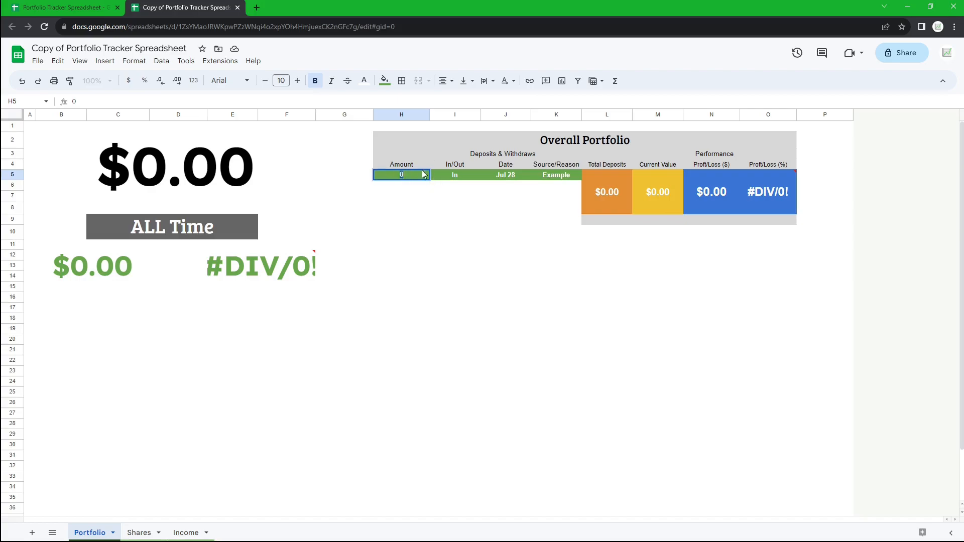
left_click(418, 236)
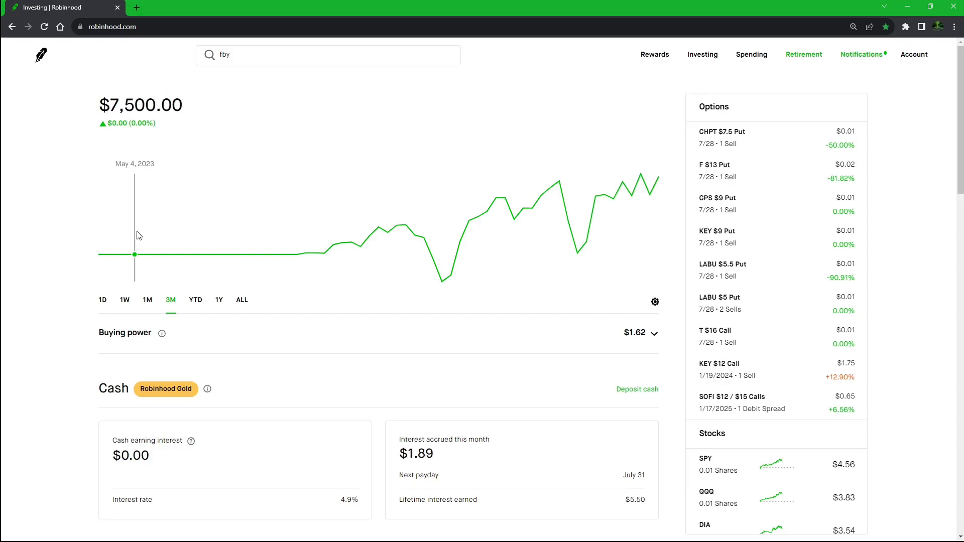
left_click(242, 300)
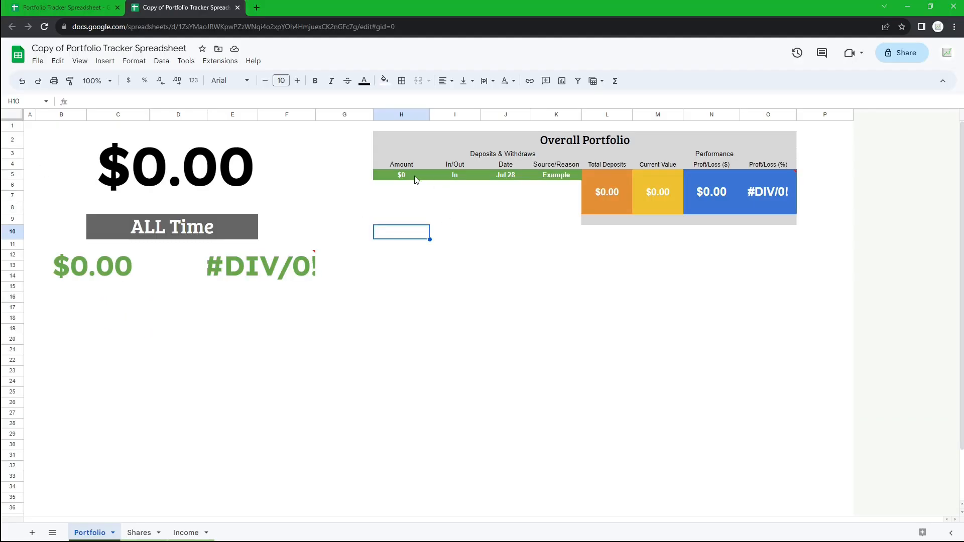
- Enter 7500 as the first deposit's amount
left_click(409, 174)
type("7500")
key("Return")
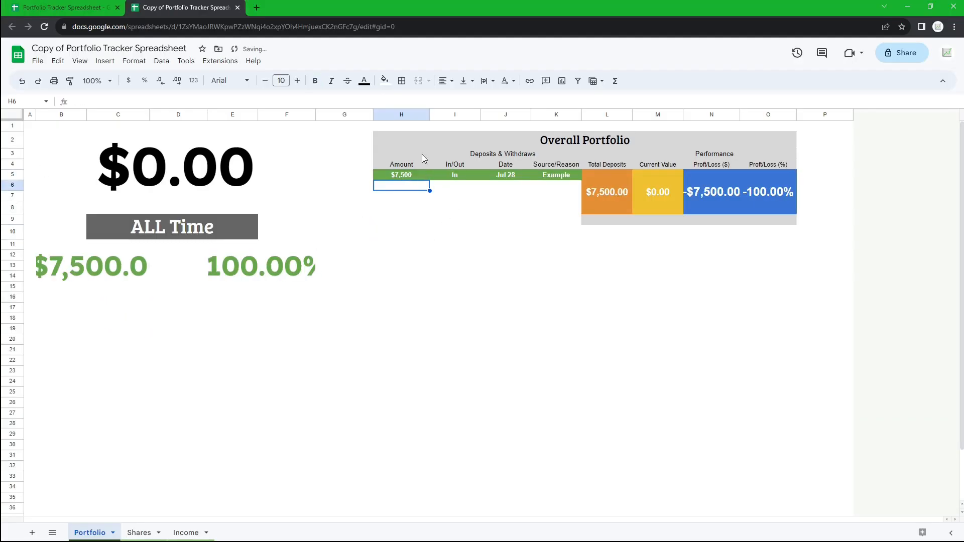
- Set the first deposit's date to July 28, 2023 with the date picker
left_click(456, 175)
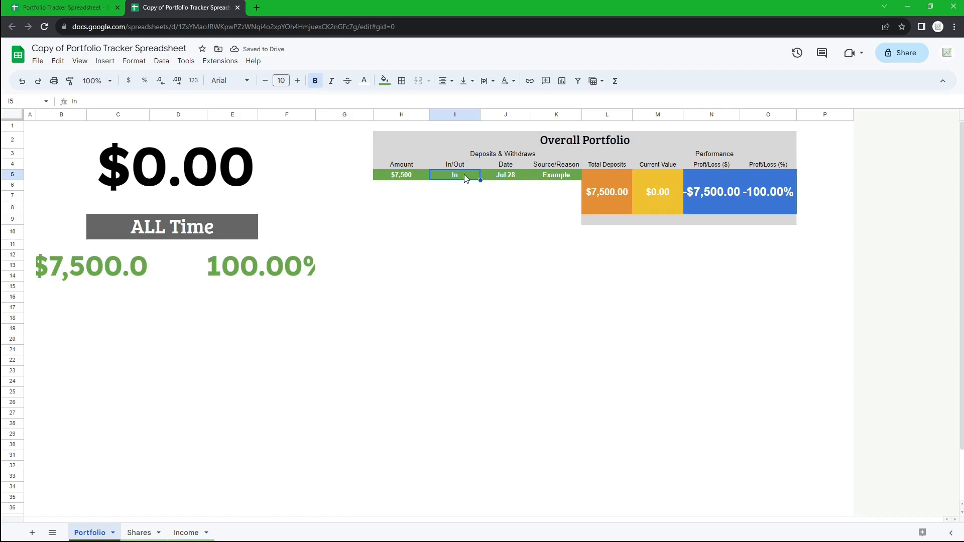
left_click(498, 174)
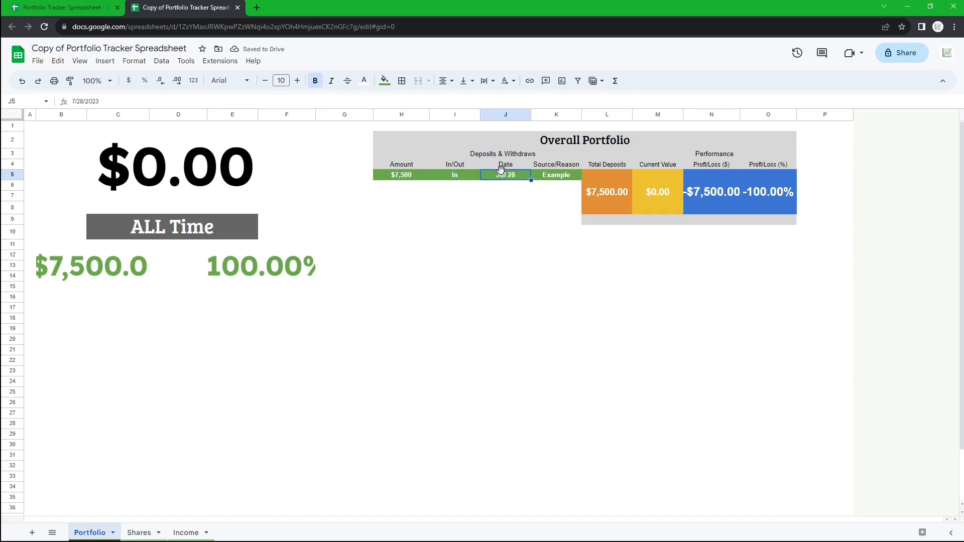
double_click(505, 175)
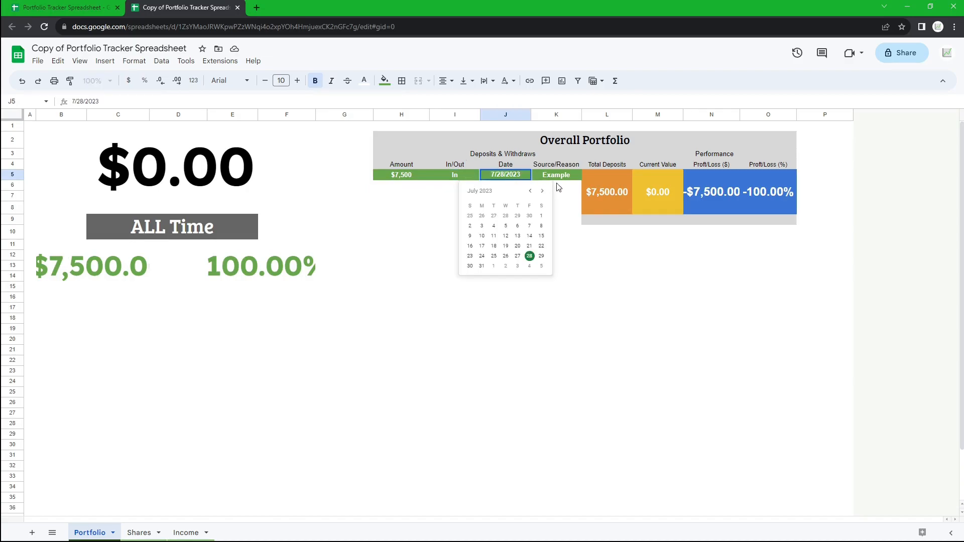
left_click(530, 257)
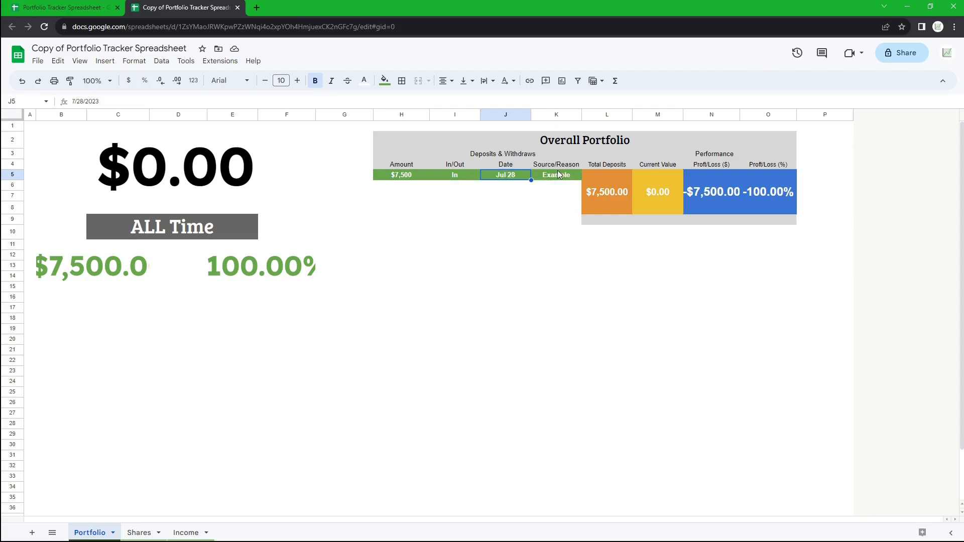
- Set the first deposit's source/reason to Initial
left_click(578, 175)
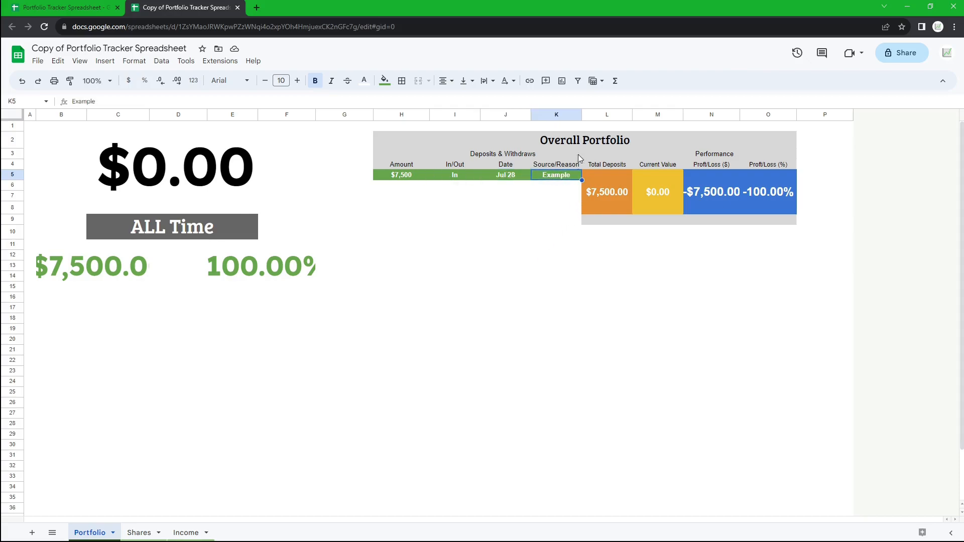
type("Initial")
key("Return")
- Copy the first deposit row down into the next row
left_click_drag(420, 176, 583, 177)
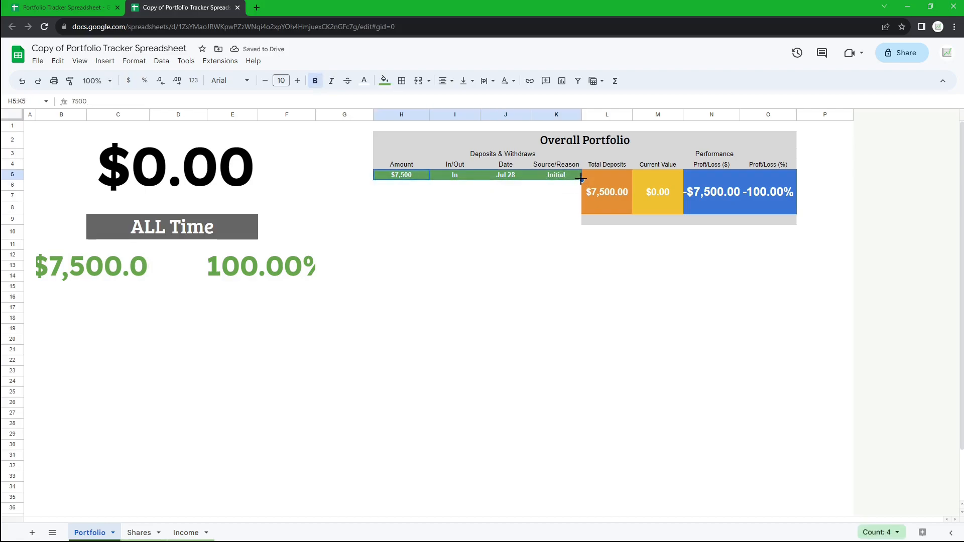
left_click_drag(582, 180, 577, 187)
left_click_drag(414, 175, 574, 176)
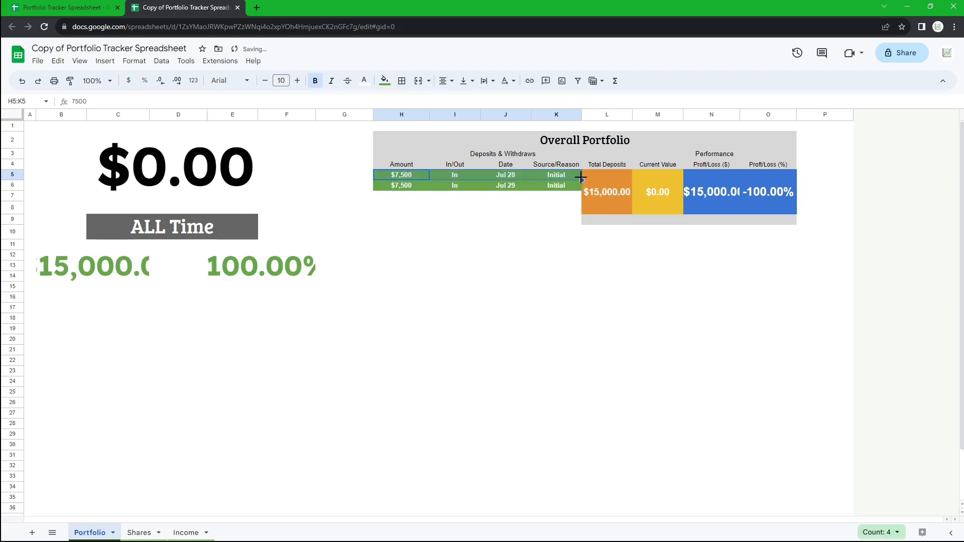
left_click(535, 197)
- Set the second deposit's amount to 100
left_click(408, 187)
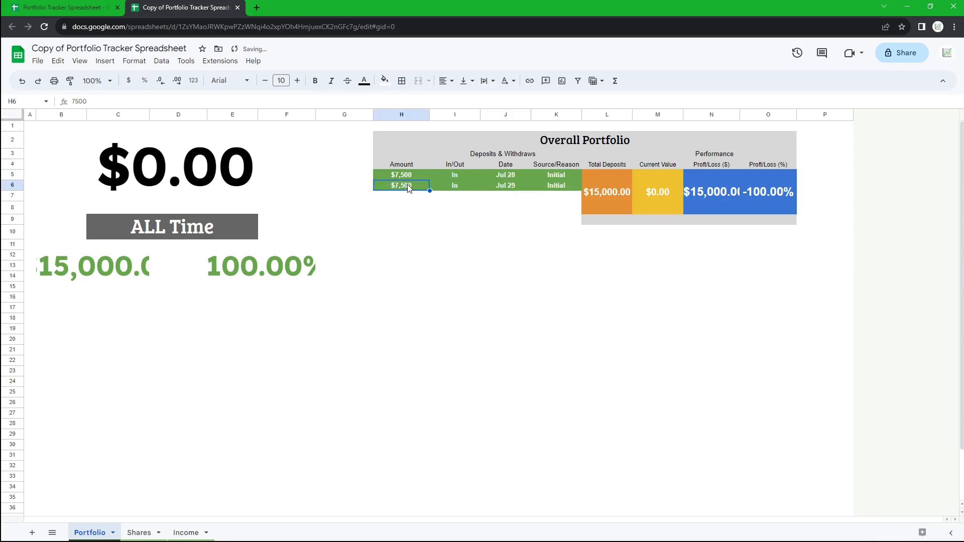
type("100")
key("Tab")
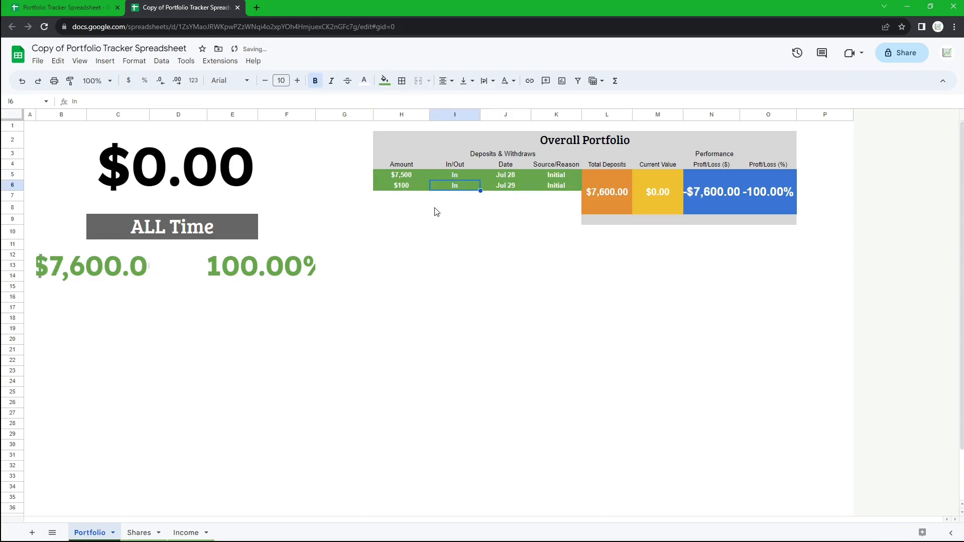
- Set the second deposit's source/reason to Weekly deposit
key("Tab")
key("Tab")
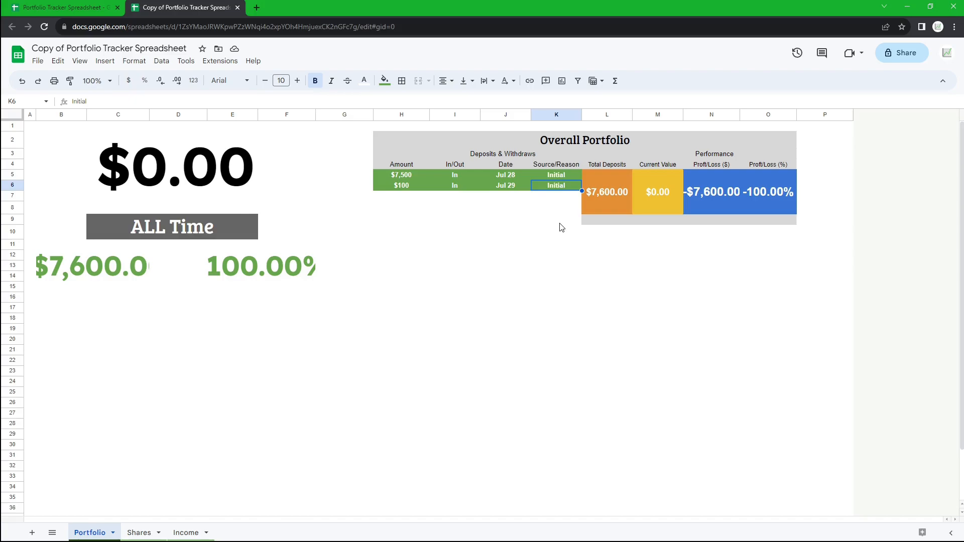
type("We")
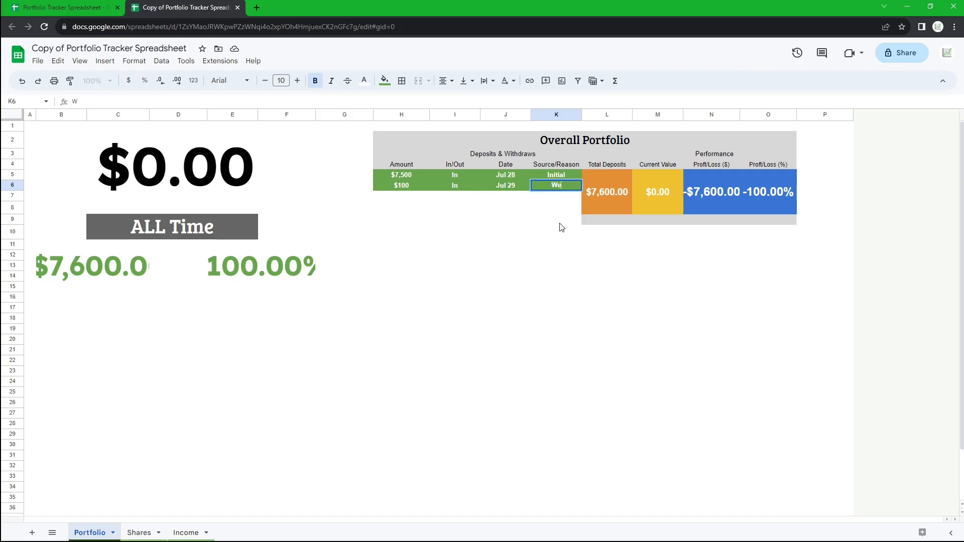
type("ekly deposit")
key("Return")
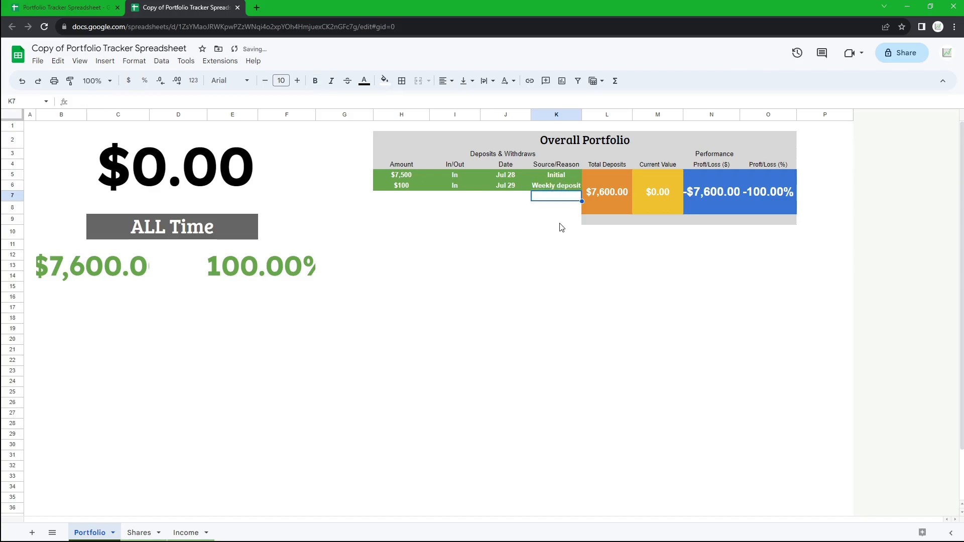
- Change the second deposit's date to July 31, 2023
left_click_drag(547, 187, 420, 189)
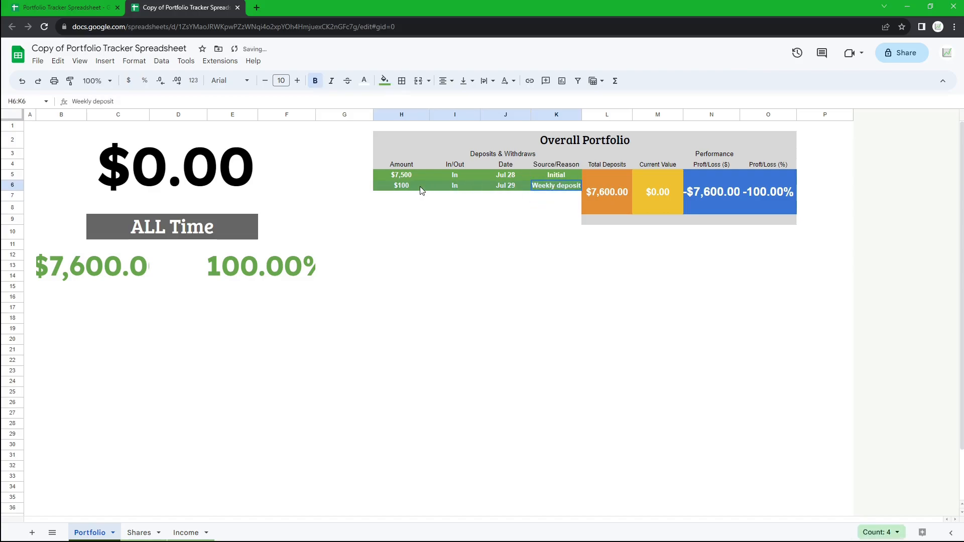
double_click(504, 186)
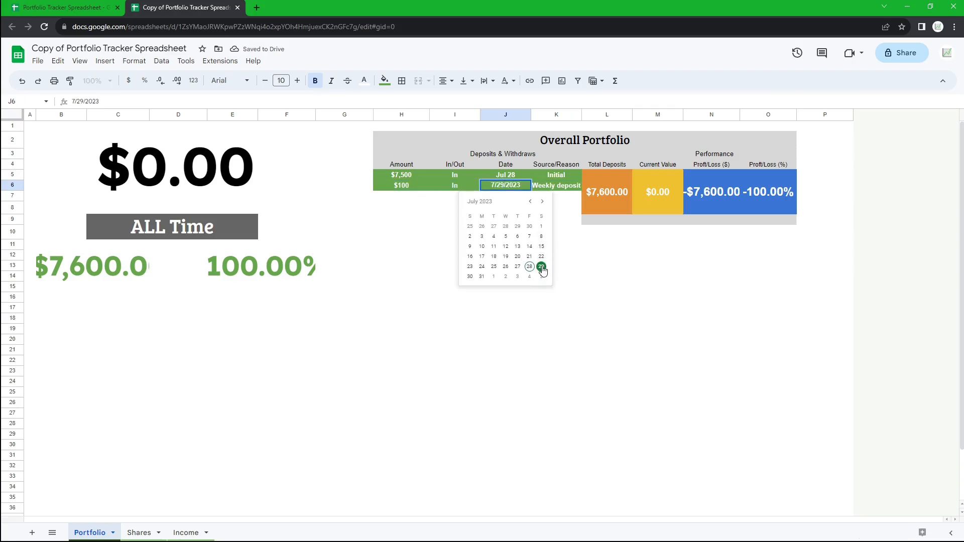
left_click(482, 276)
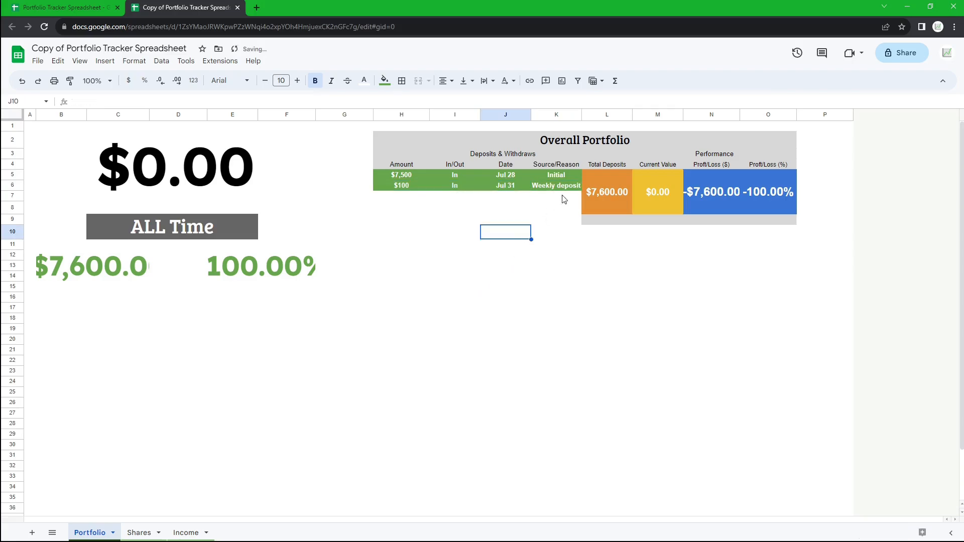
- Clear the second deposit row's contents
key("Tab")
left_click_drag(405, 197, 579, 189)
left_click(494, 208)
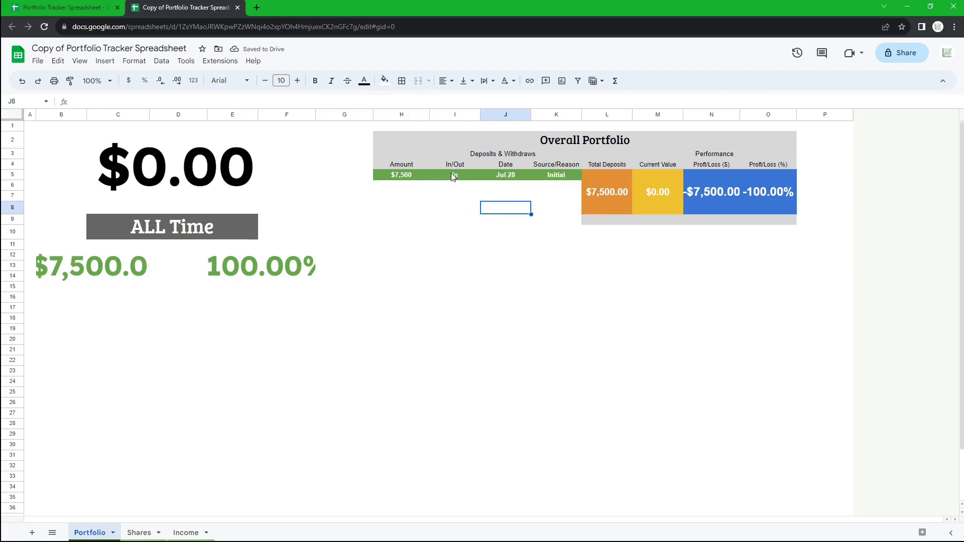
- Inspect the Total Deposits formula cell
left_click(617, 191)
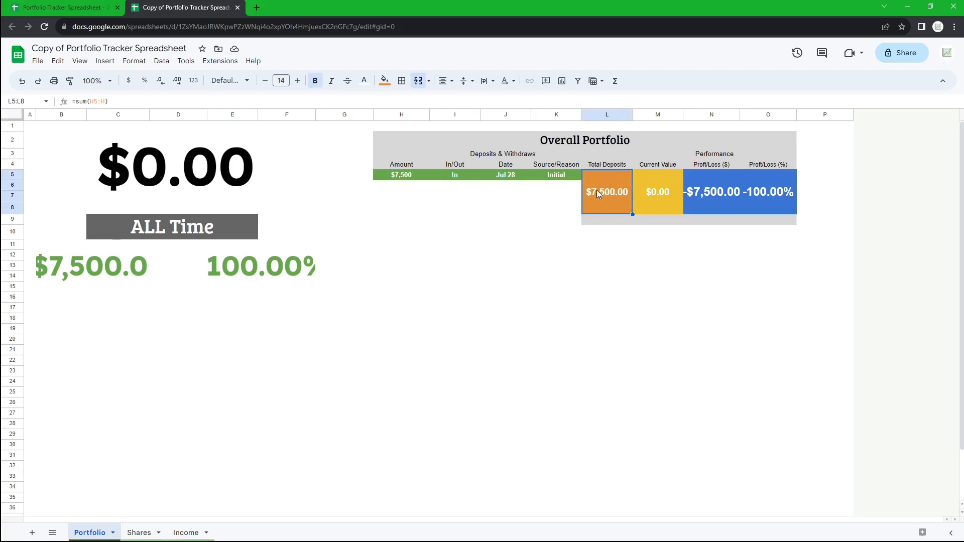
left_click_drag(663, 165, 665, 181)
key("alt+Tab")
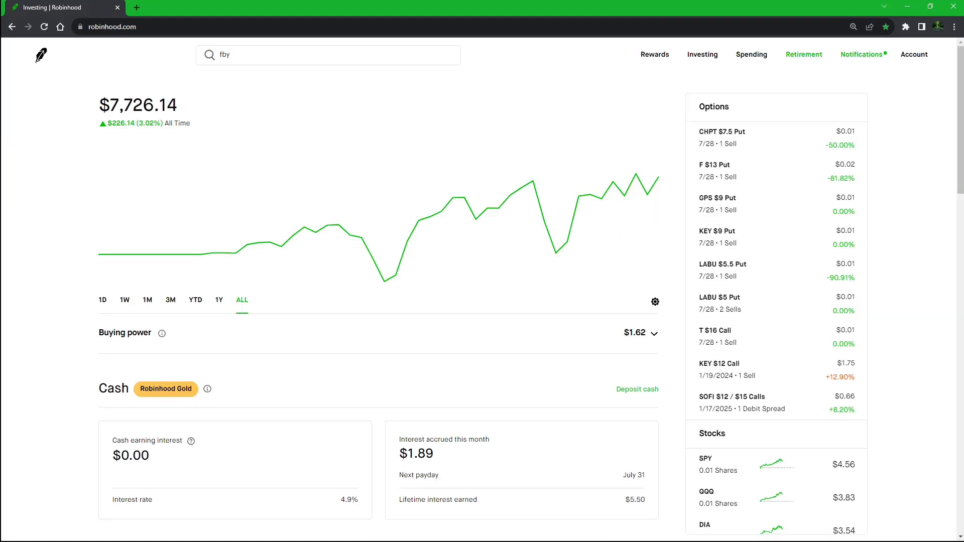
- Copy the current Robinhood account balance and paste it into the Current Value cell
left_click(103, 301)
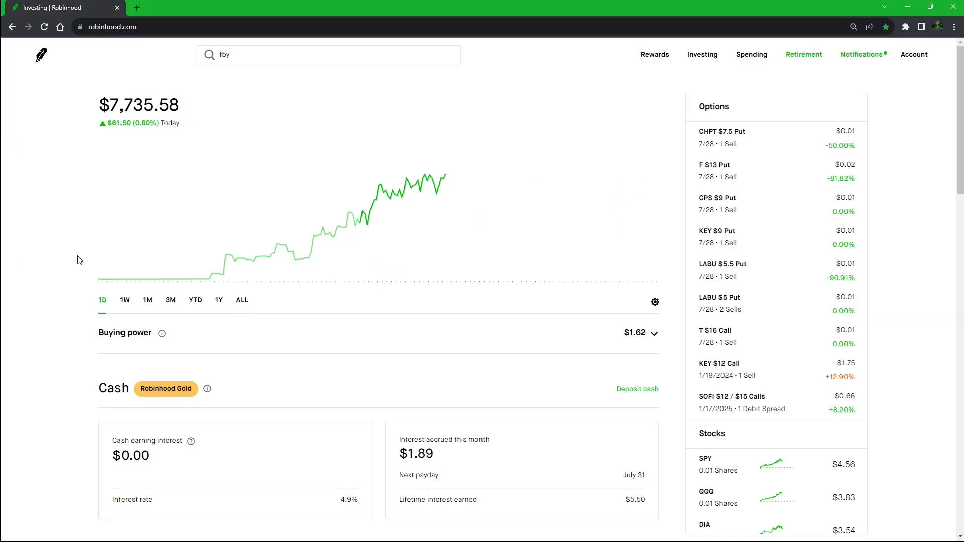
double_click(125, 106)
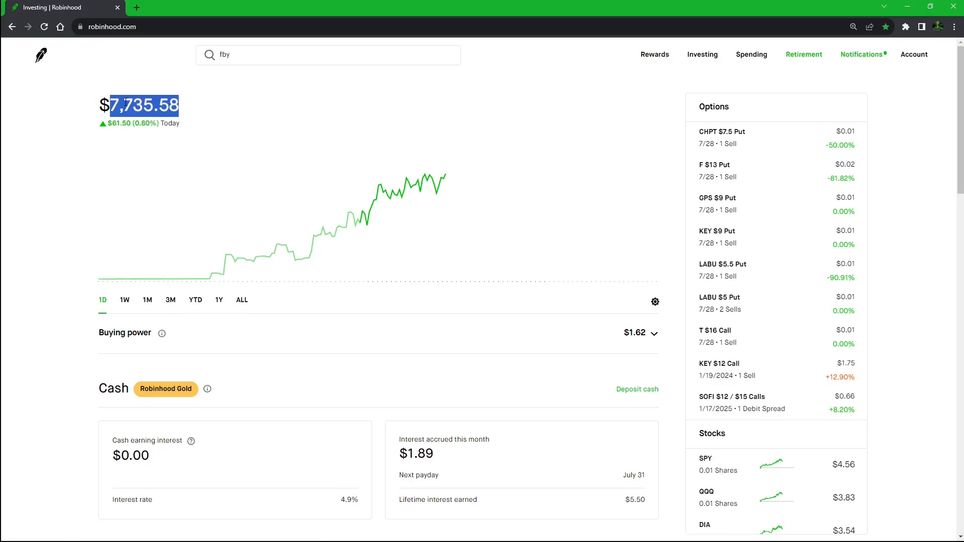
left_click(150, 308)
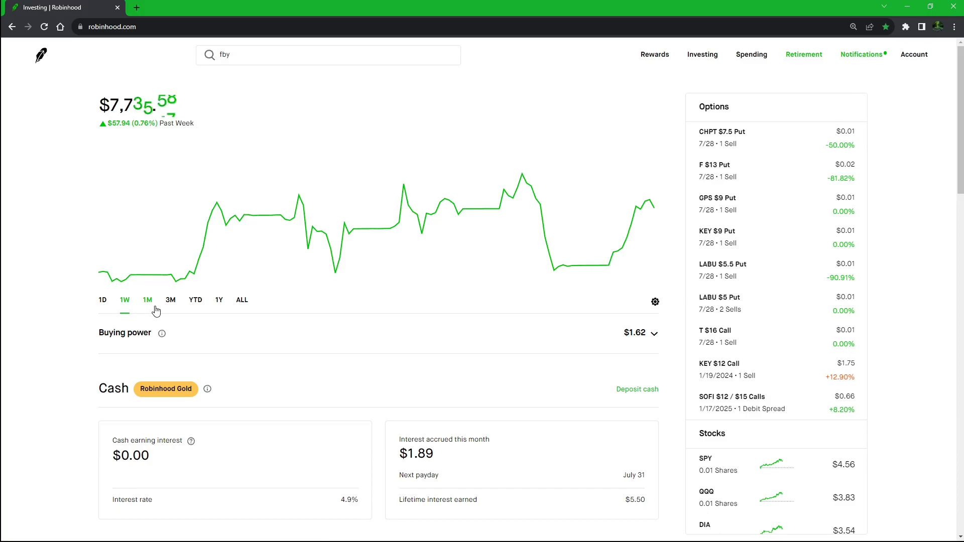
left_click(103, 302)
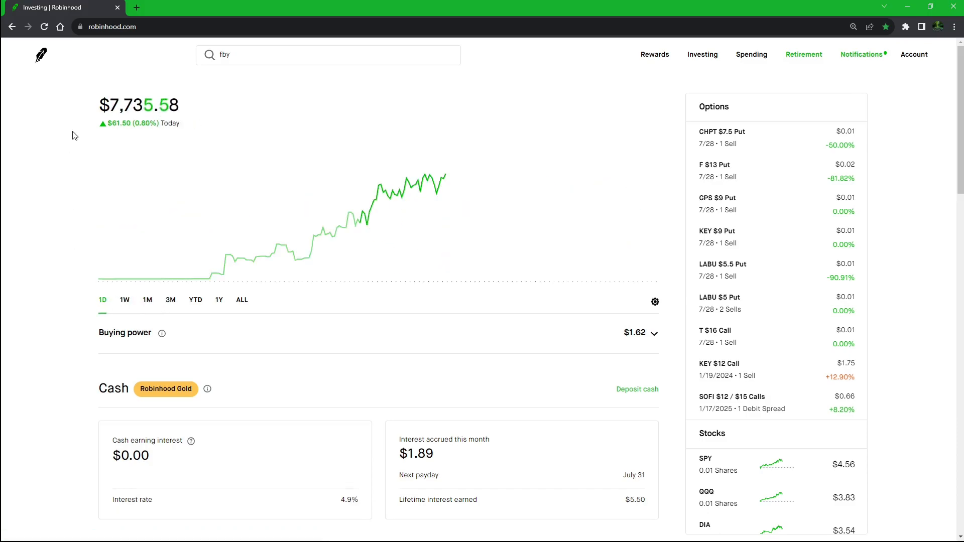
double_click(133, 105)
key("ctrl+c")
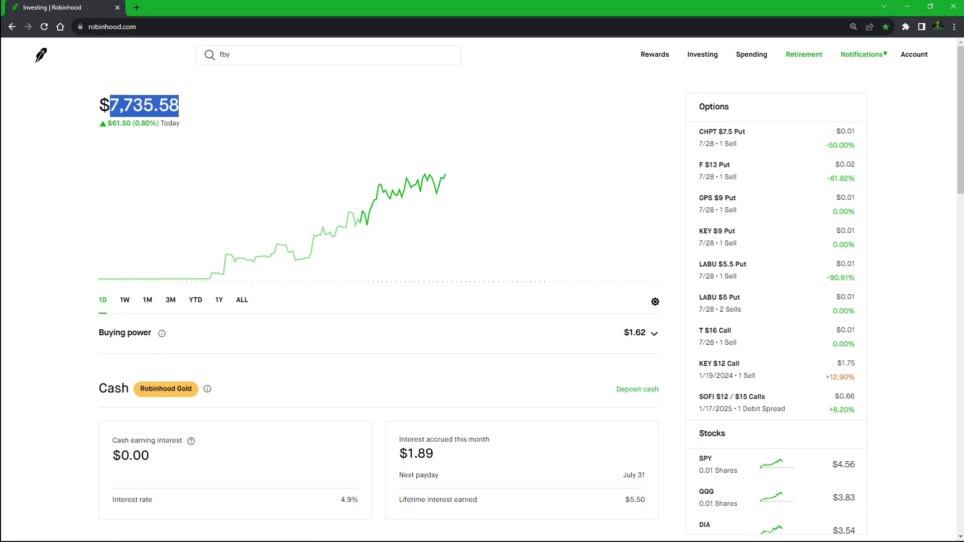
key("alt+Tab")
left_click(638, 186)
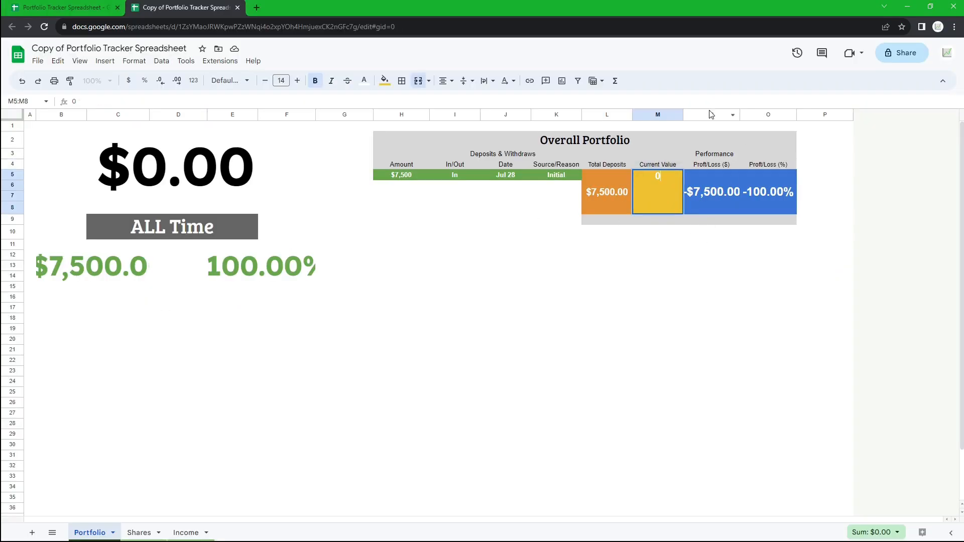
key("ctrl+v")
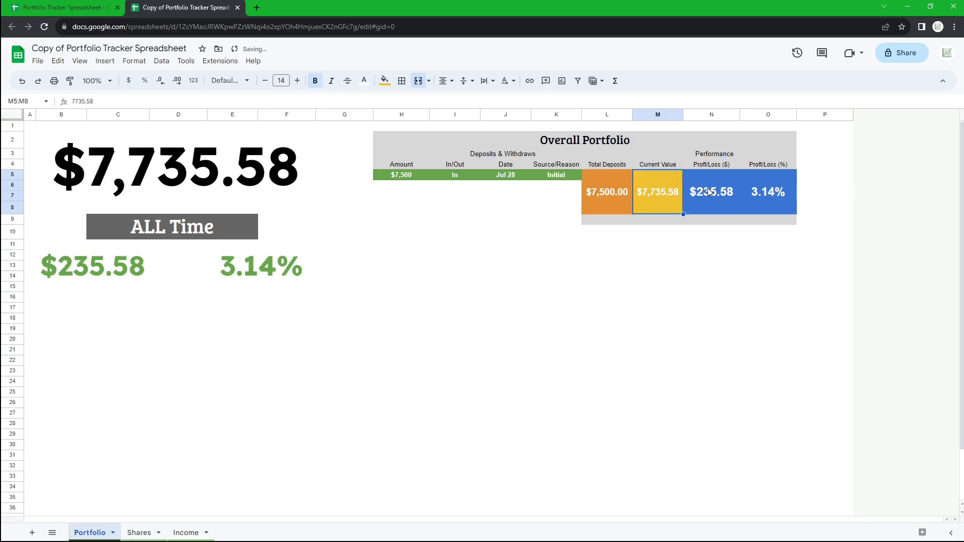
- Examine the formulas behind the Profit/Loss cells and the summary figures
left_click_drag(708, 192, 788, 195)
left_click(714, 206)
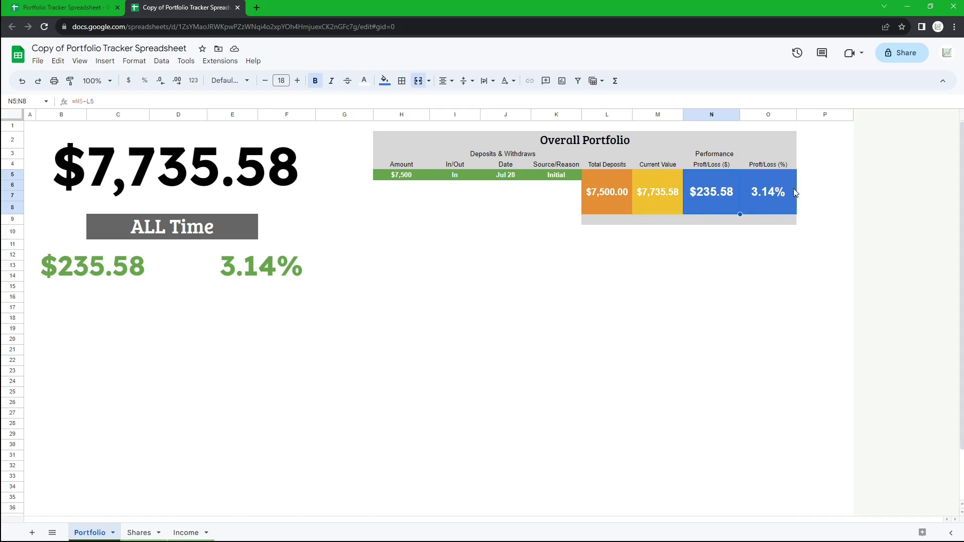
left_click_drag(92, 266, 191, 221)
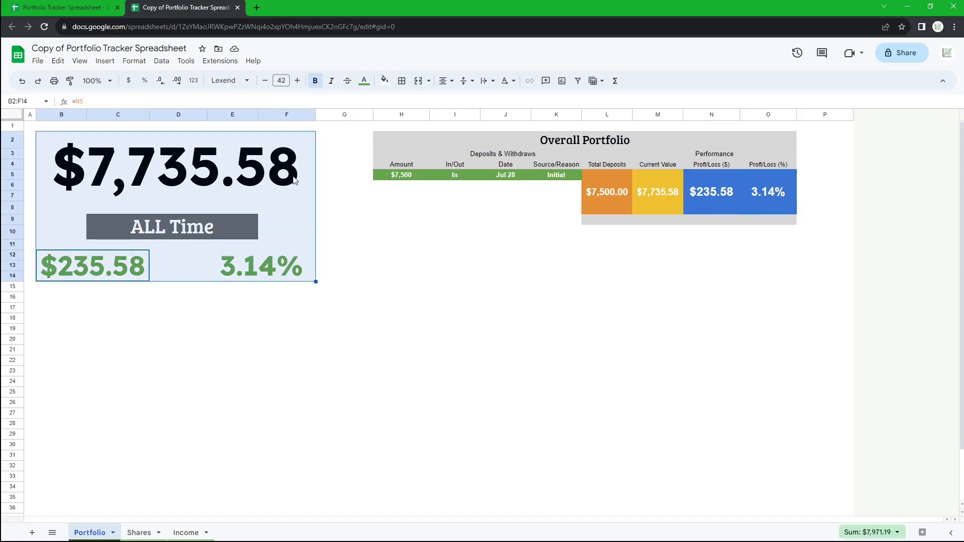
left_click(433, 232)
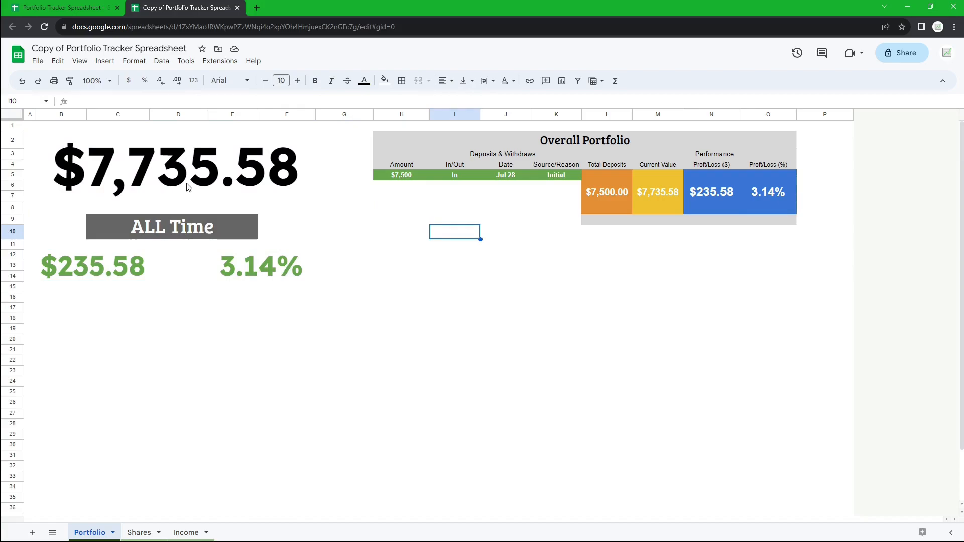
left_click(147, 249)
left_click(251, 278)
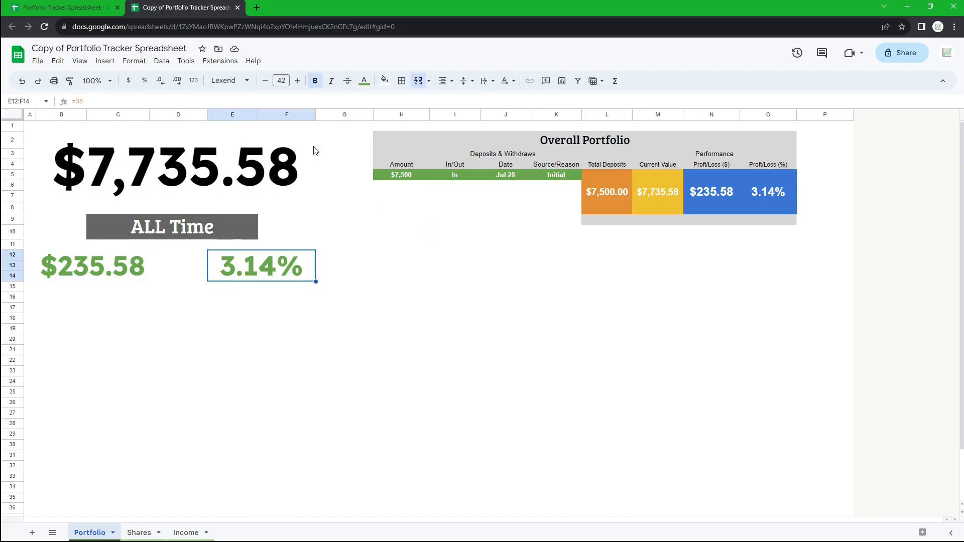
left_click(117, 252)
left_click(313, 349)
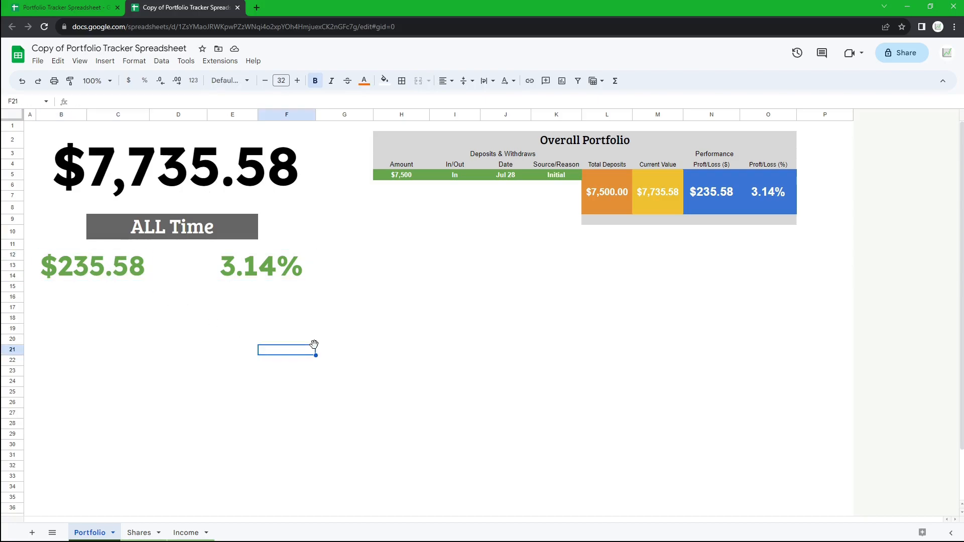
- Inspect the Current Value cell's contents and the large summary figures that reference it on the Portfolio sheet
left_click(655, 189)
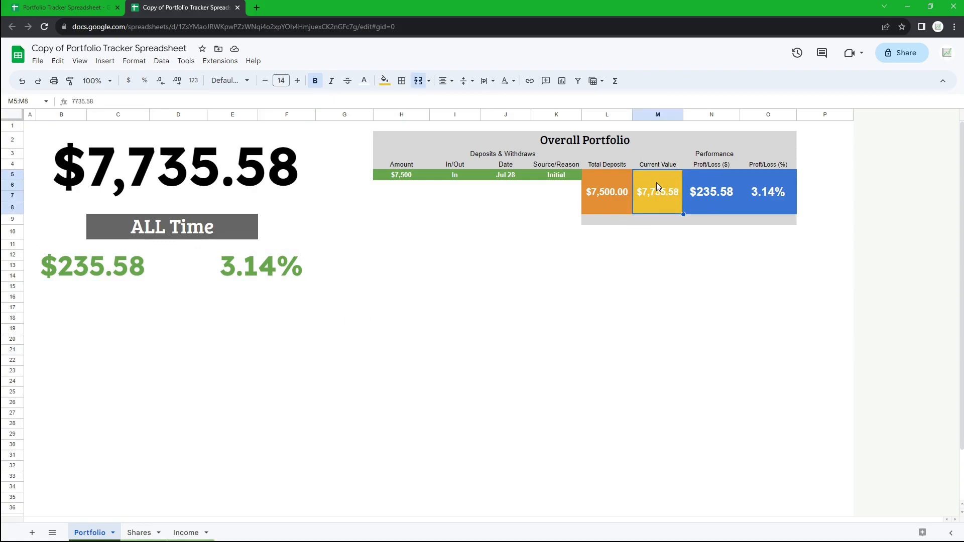
double_click(668, 189)
key("ctrl+a")
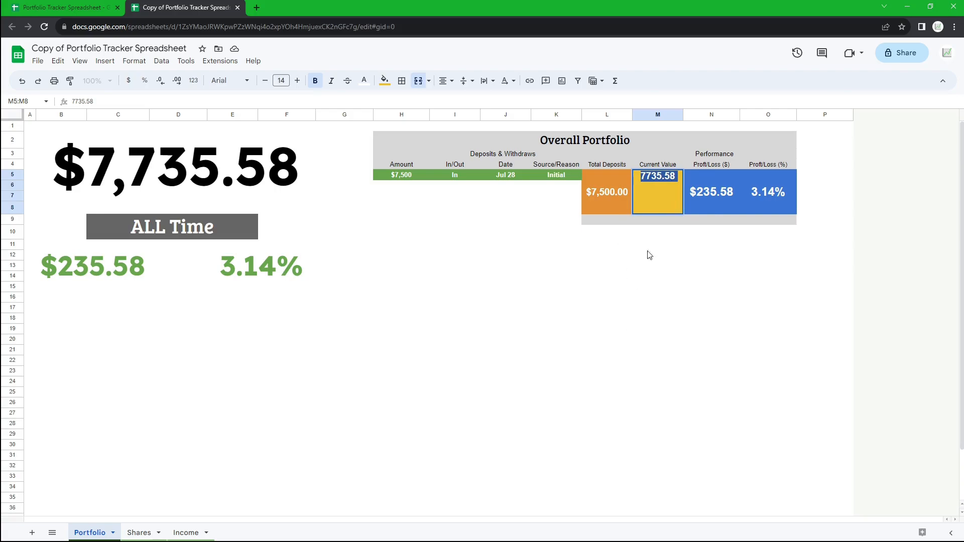
left_click_drag(200, 168, 219, 262)
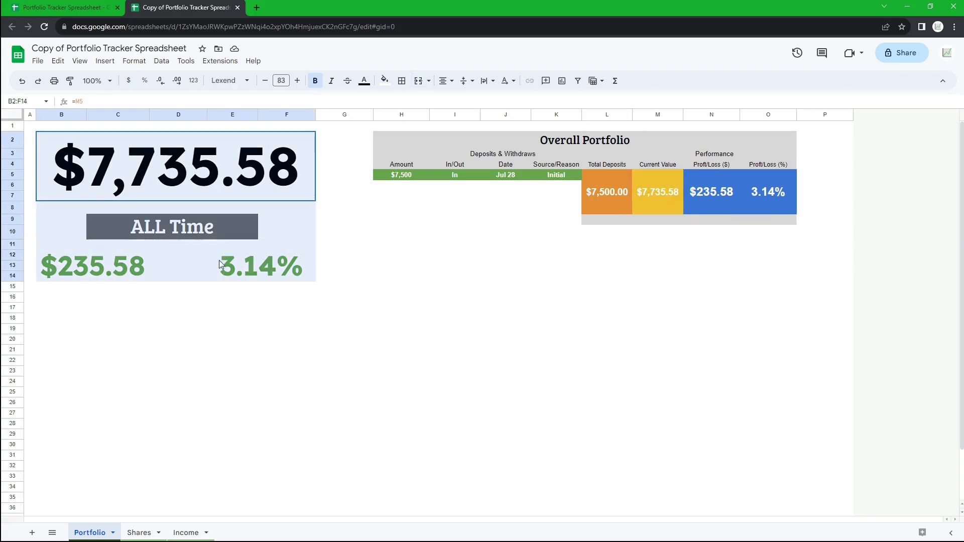
left_click(678, 277)
left_click(673, 194)
double_click(673, 192)
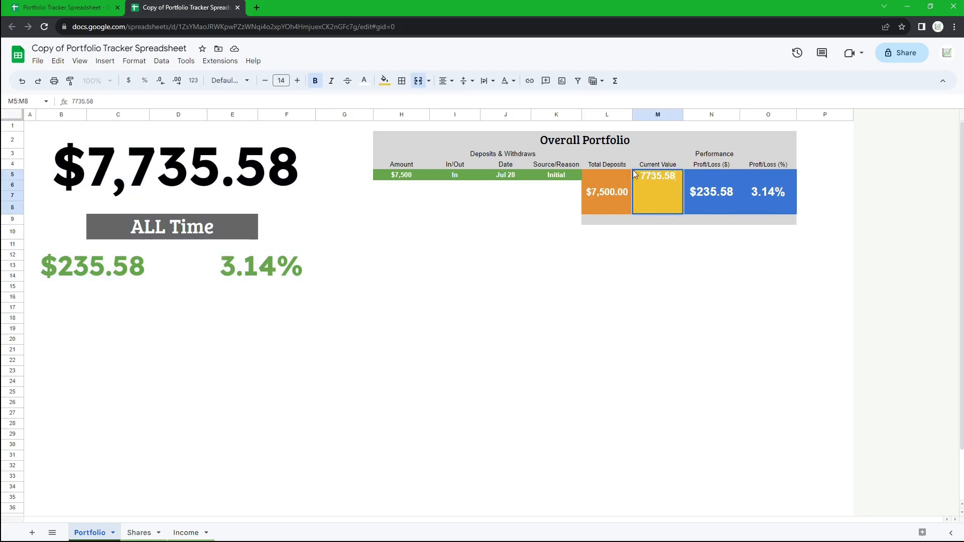
left_click(708, 286)
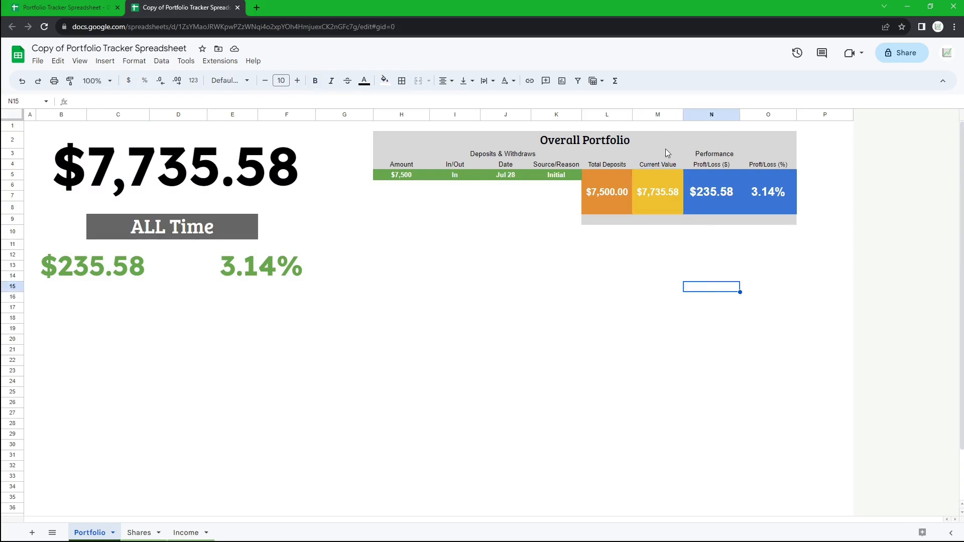
left_click(669, 187)
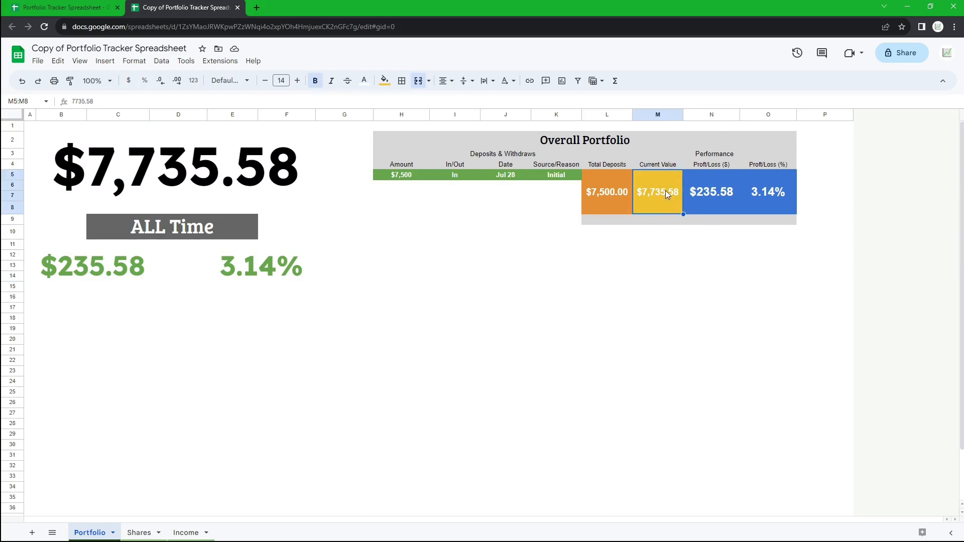
- Switch to the Shares sheet and try filling the first share position row down to row 30, then undo the fill
left_click(139, 533)
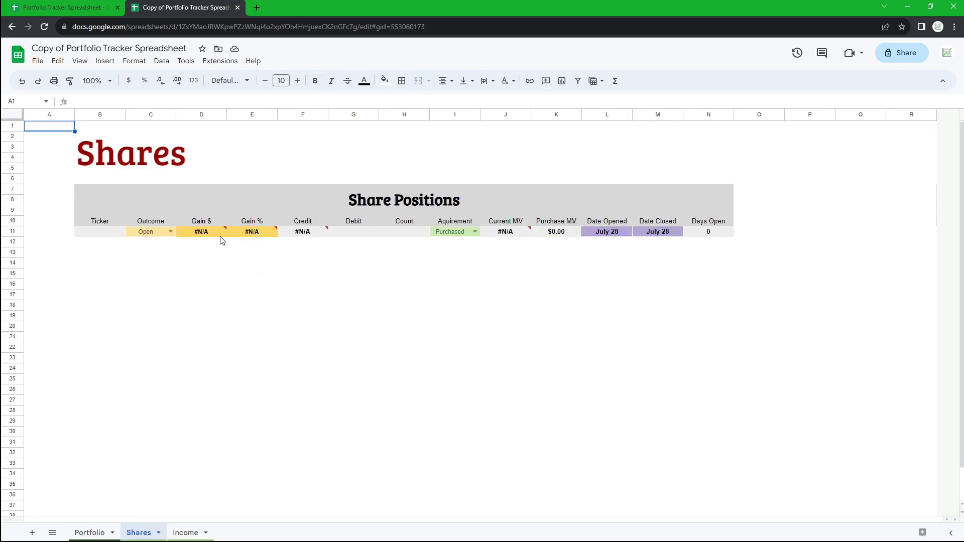
left_click(101, 235)
left_click_drag(216, 236, 710, 231)
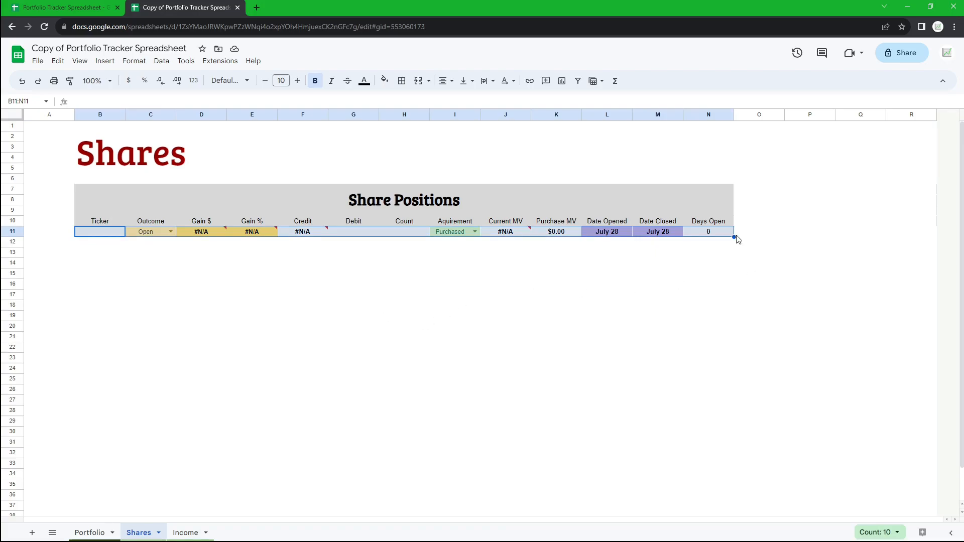
left_click_drag(735, 237, 728, 430)
mouse_move(274, 240)
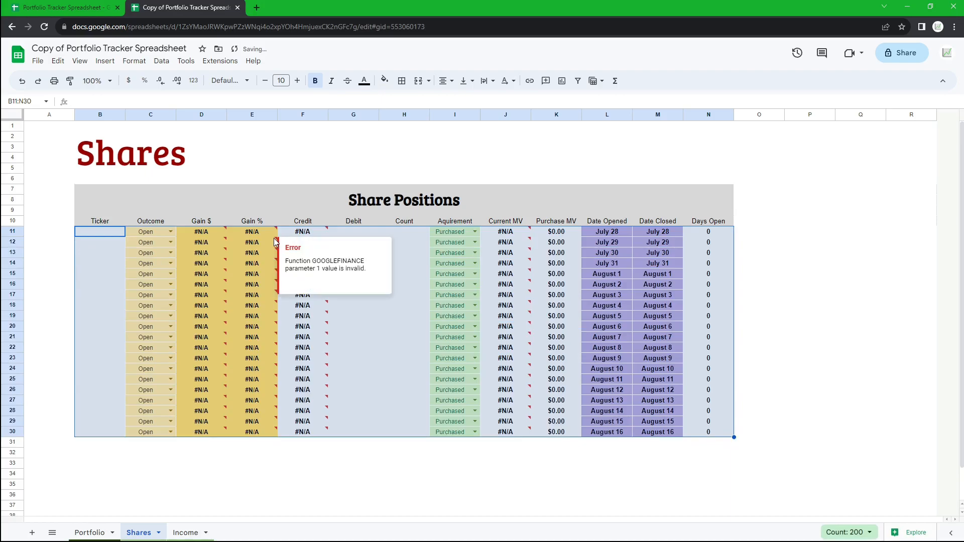
key("ctrl+z")
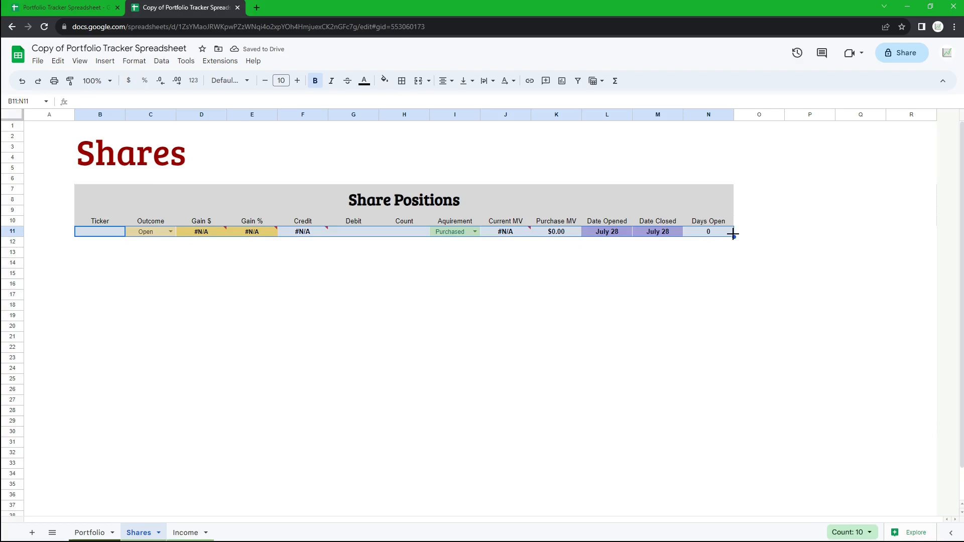
- Extend the share positions table by one row with the fill handle
left_click_drag(733, 235, 734, 245)
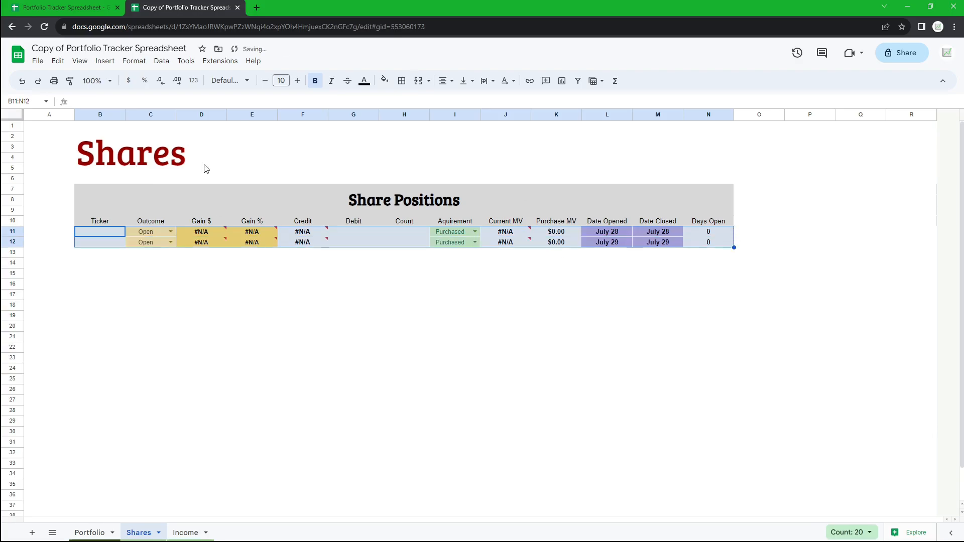
mouse_move(185, 241)
left_click_drag(93, 242, 706, 242)
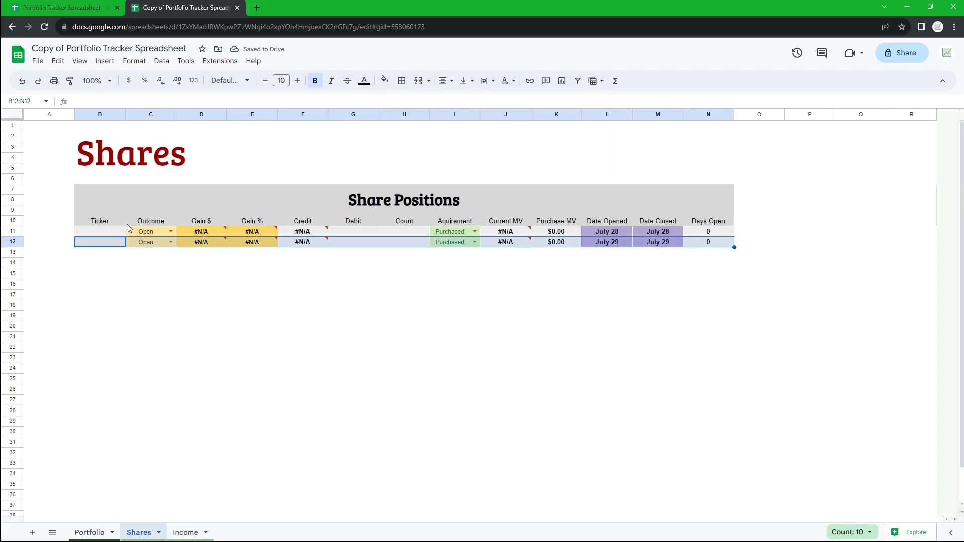
- Inspect the Gain $ and Credit formulas in the share position rows
left_click(201, 242)
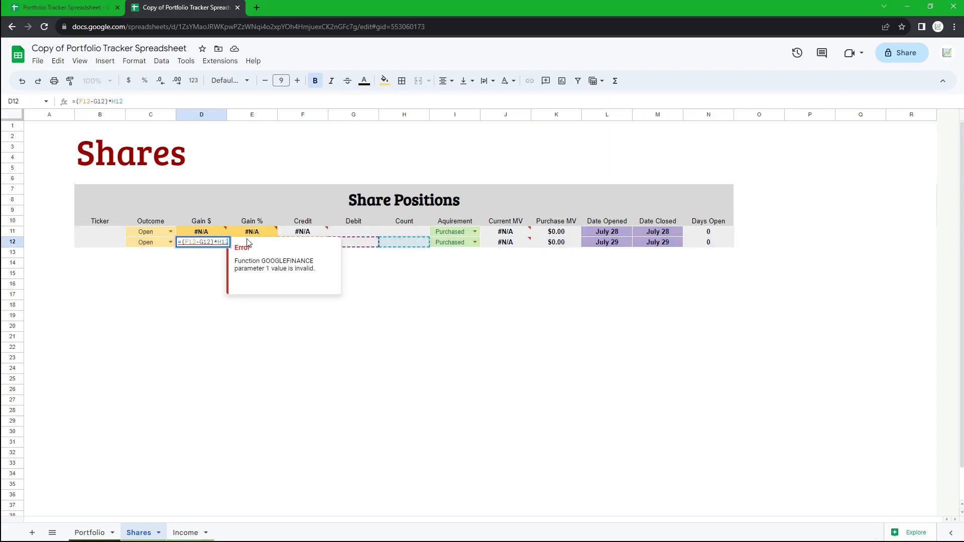
left_click(261, 232)
double_click(299, 243)
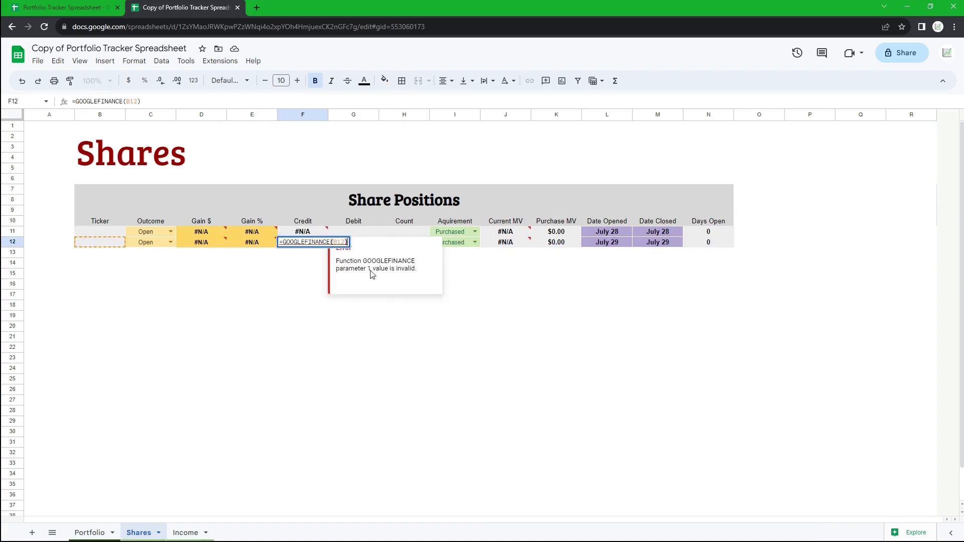
key("Escape")
left_click(310, 232)
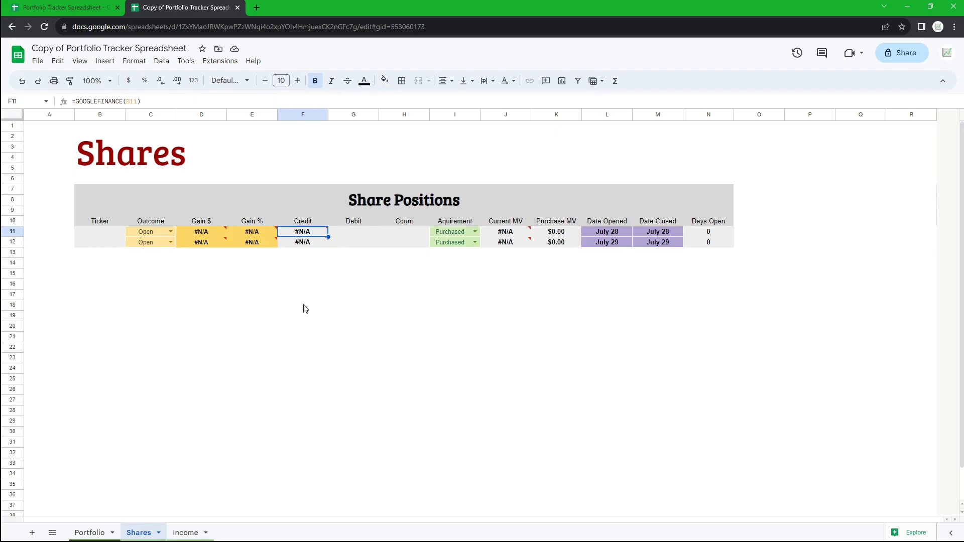
mouse_move(310, 246)
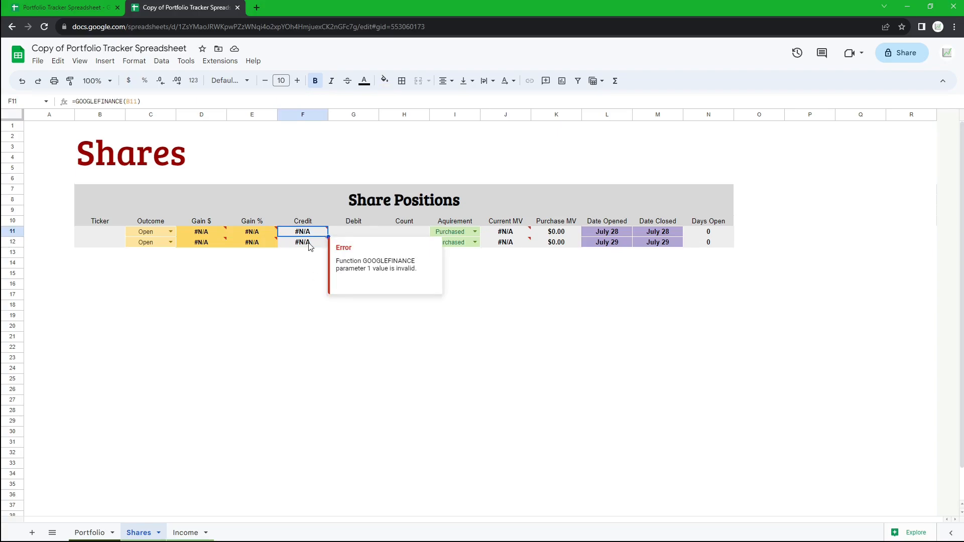
left_click_drag(98, 242, 704, 244)
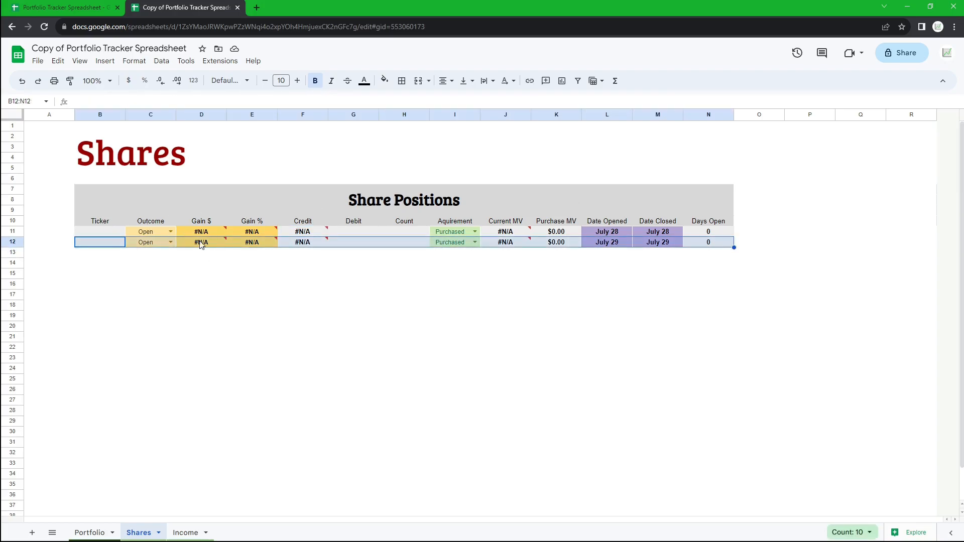
left_click(312, 245)
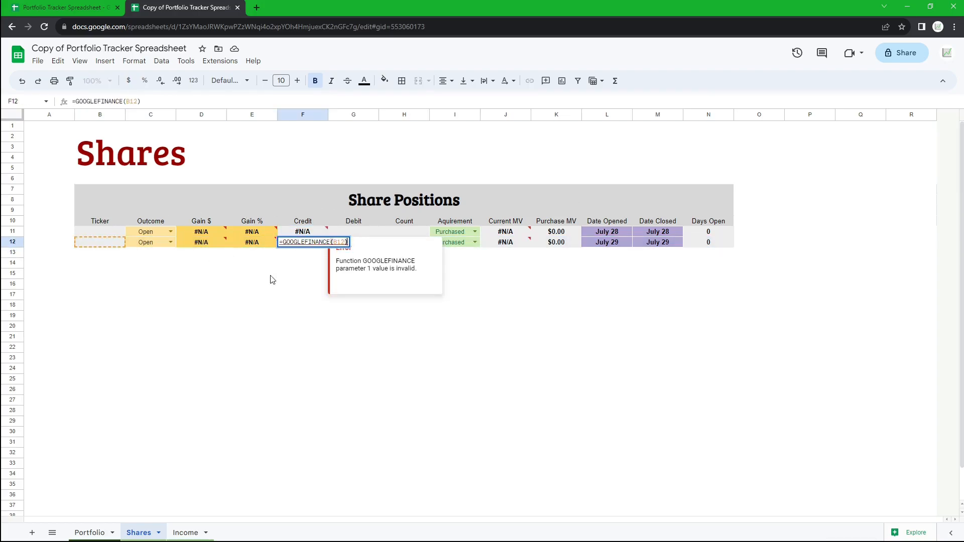
left_click(280, 278)
- Extend the table by another row, then undo both added rows
left_click(108, 244)
left_click_drag(120, 239, 734, 257)
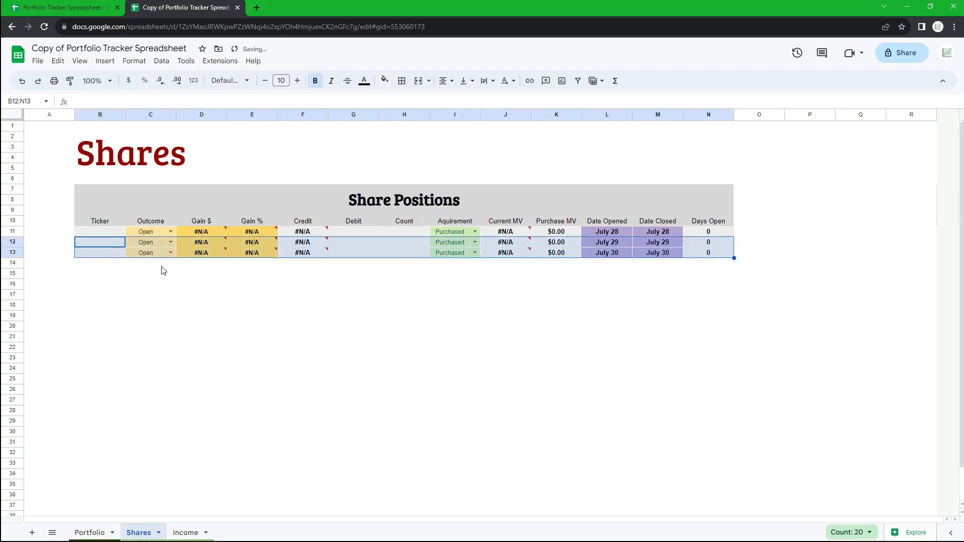
double_click(209, 255)
left_click(163, 309)
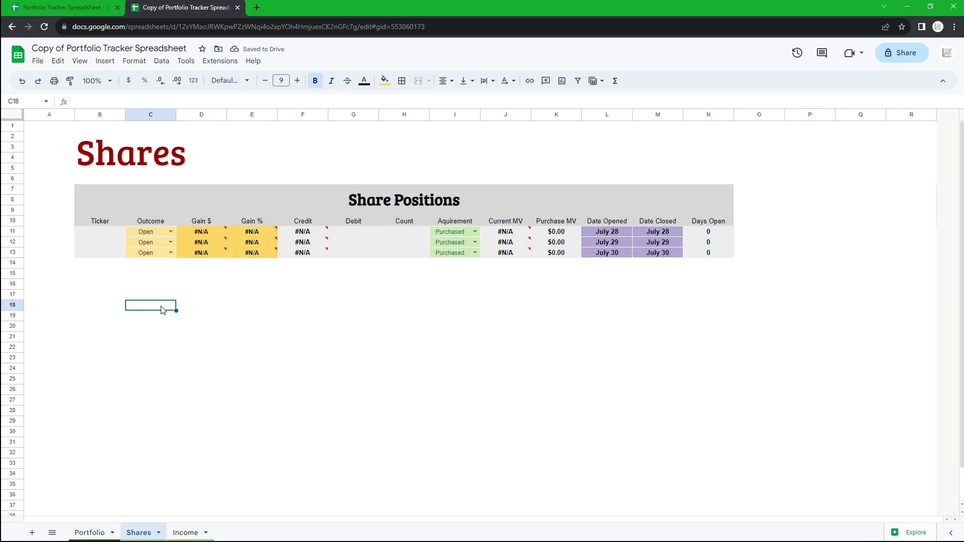
key("ctrl+z")
key("ctrl+z")
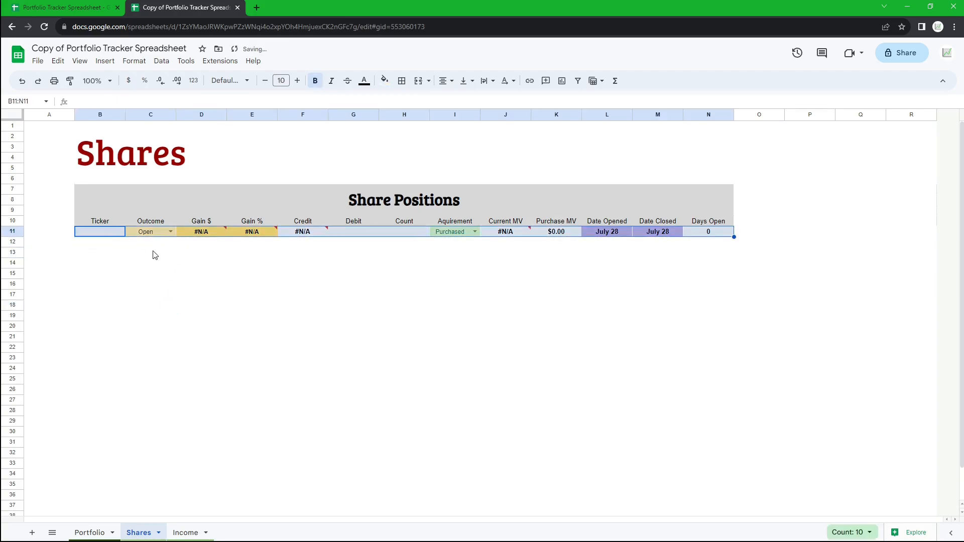
- Switch to Robinhood, browse the stock positions list and open the KEY position's details
left_click(154, 255)
left_click(106, 232)
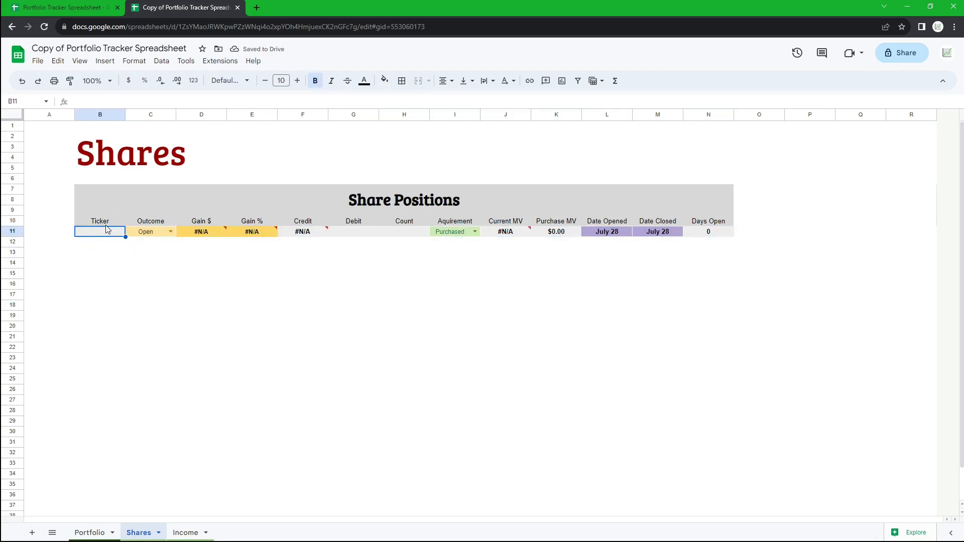
key("alt+Tab")
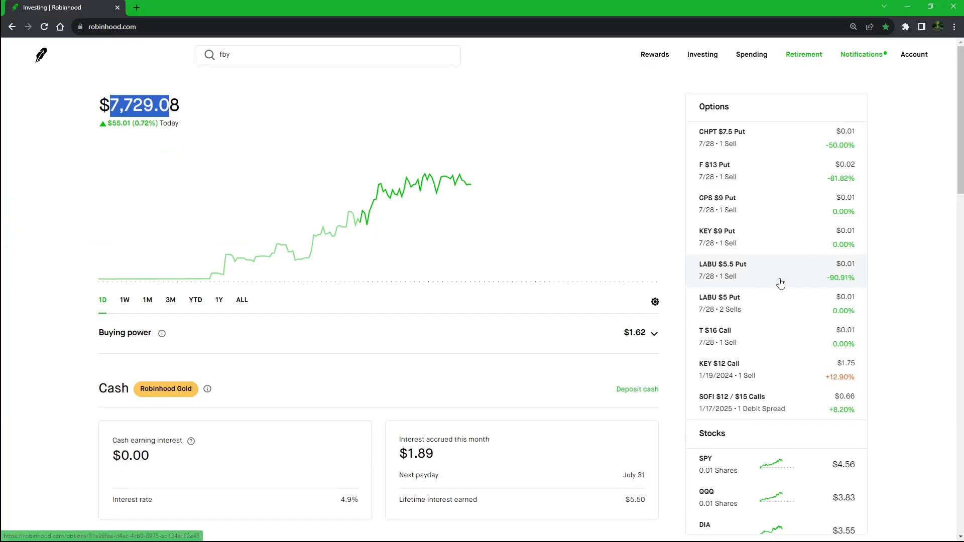
left_click(554, 366)
scroll(786, 319, "down", 7)
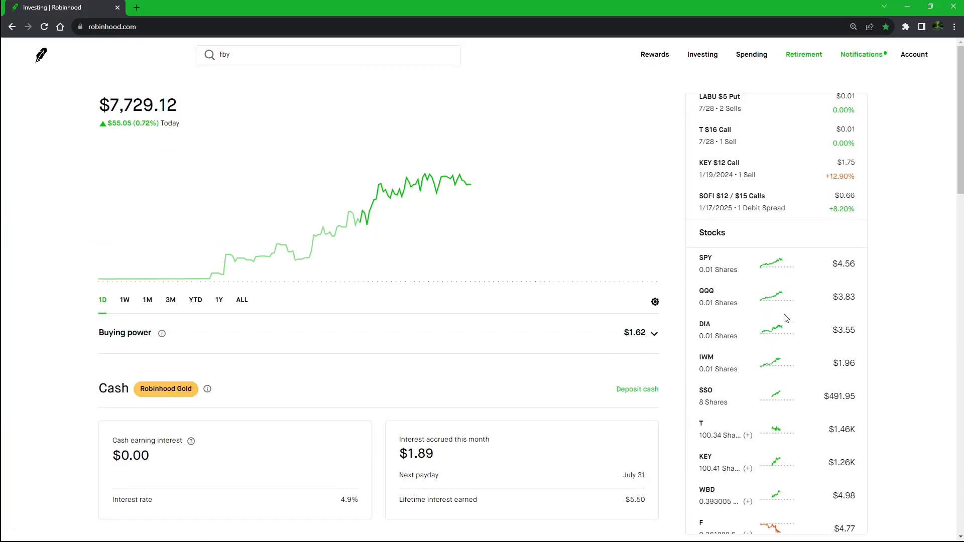
scroll(774, 339, "down", 5)
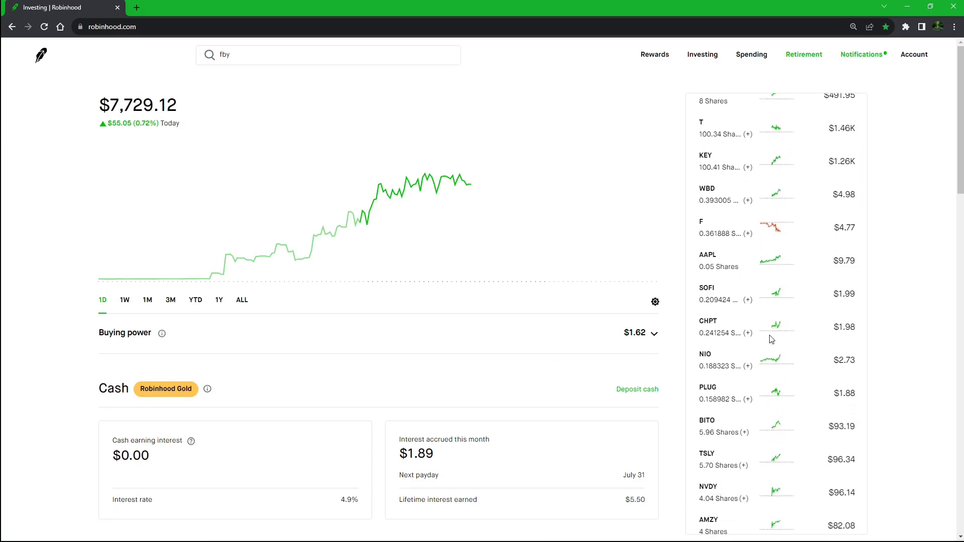
scroll(756, 396, "up", 5)
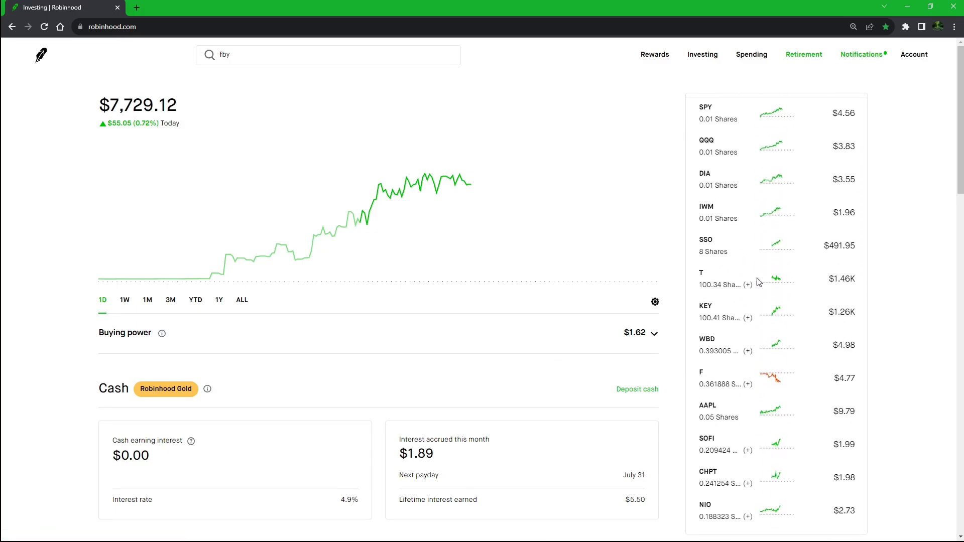
left_click(758, 324)
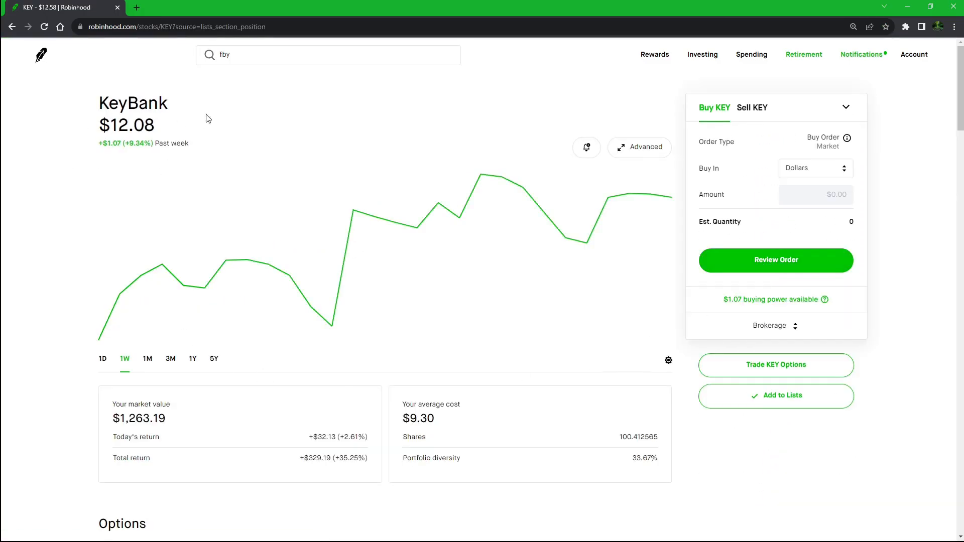
scroll(183, 392, "down", 2)
scroll(189, 157, "up", 2)
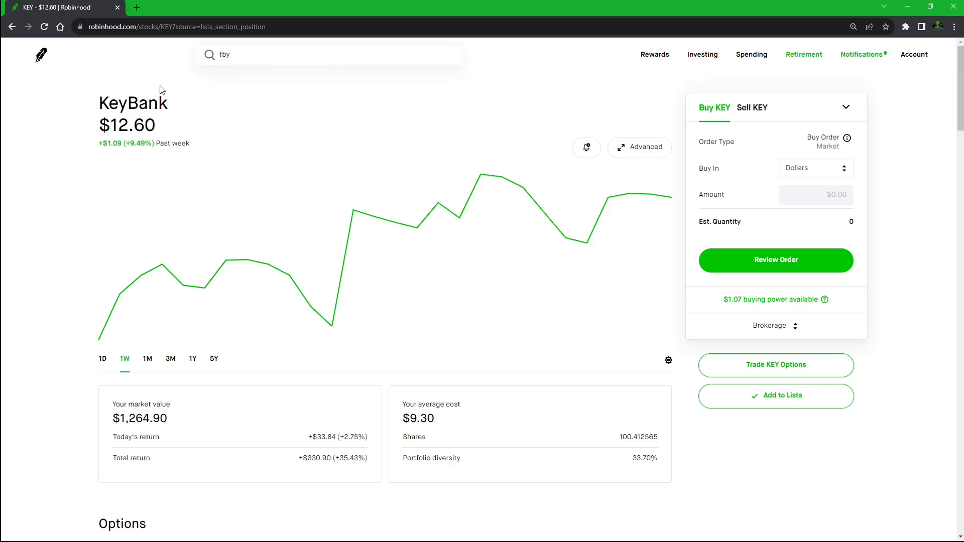
- Enter KEY as the ticker in the first share position row
key("alt+Tab")
double_click(101, 231)
type("KEY")
key("Return")
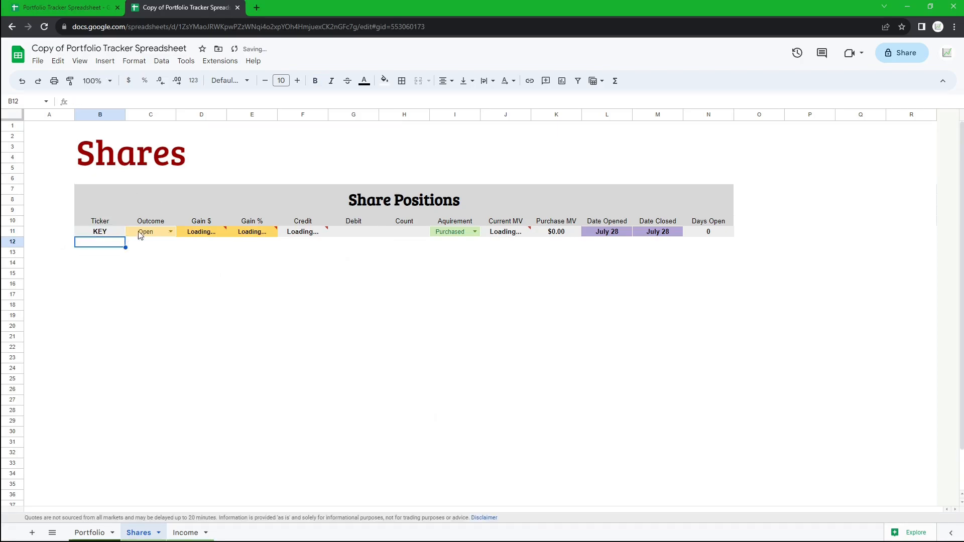
- Inspect the Gain $, Gain % and Credit cells of the KEY row
left_click_drag(199, 235, 303, 237)
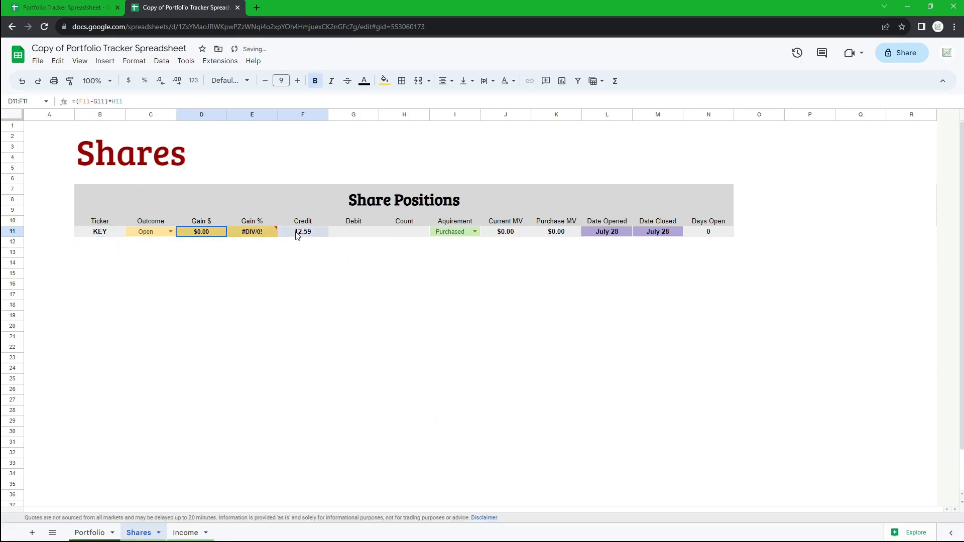
left_click(369, 252)
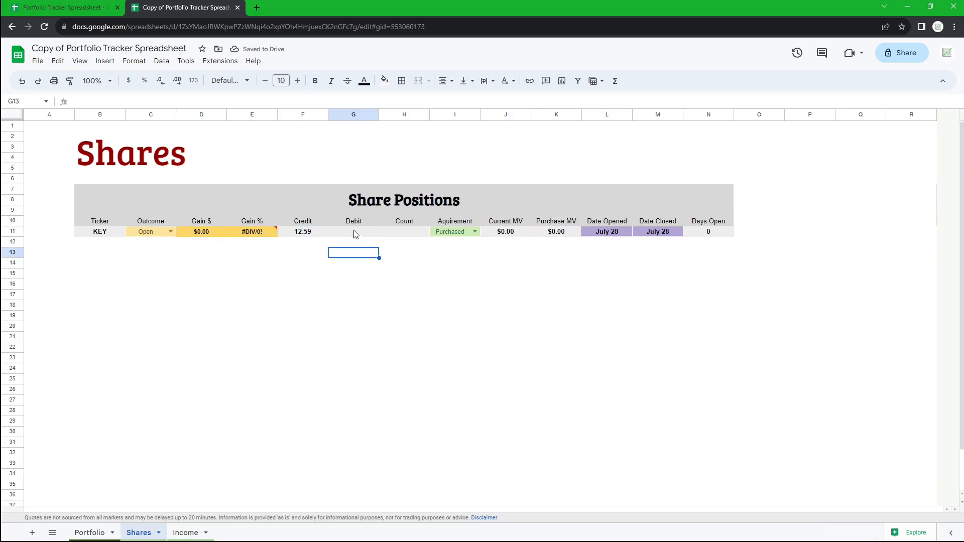
left_click(359, 233)
left_click(333, 263)
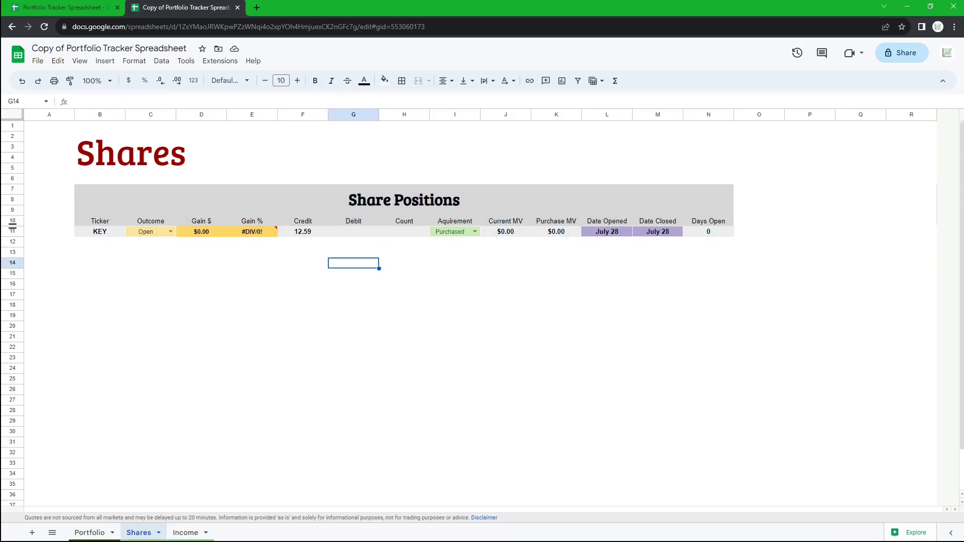
- Switch to Robinhood and review the KEY position's average cost and share count
key("alt+Tab")
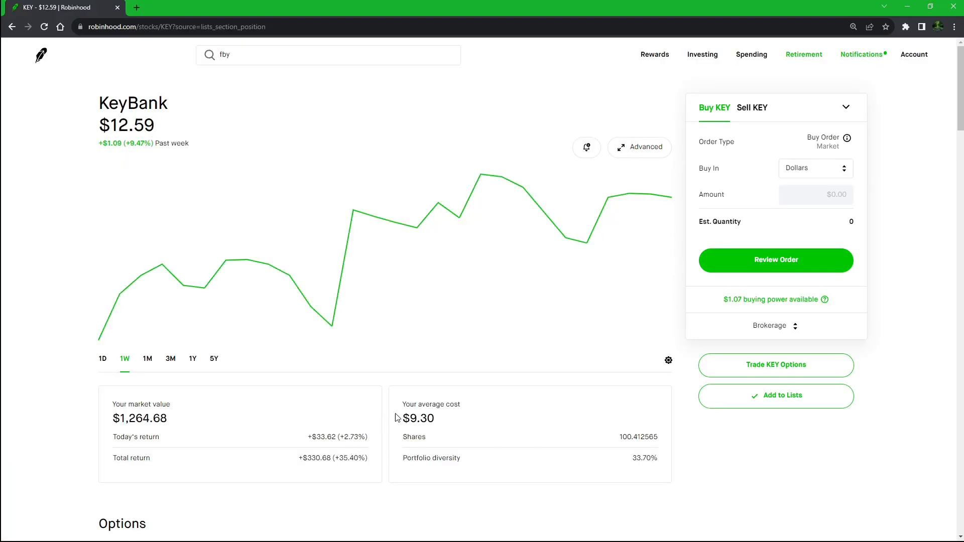
left_click_drag(402, 405, 462, 405)
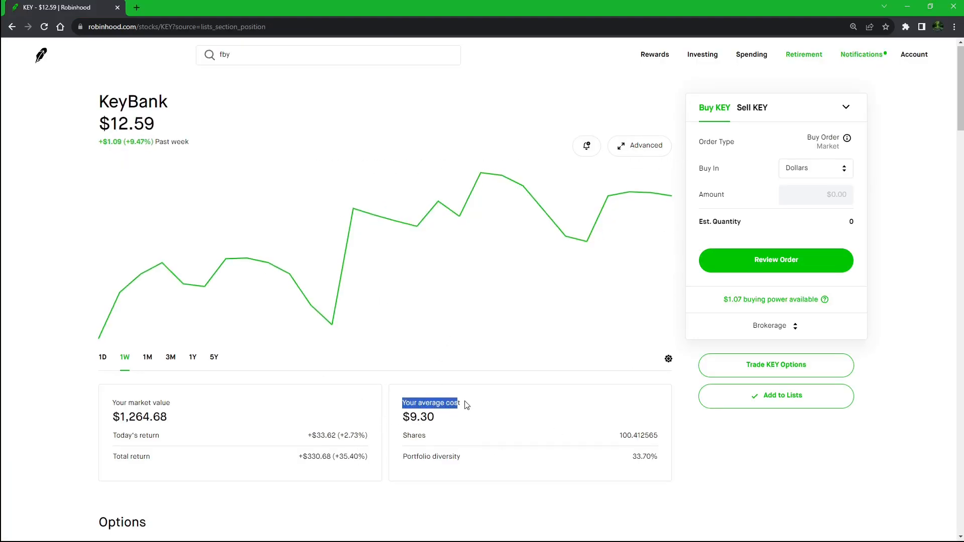
scroll(462, 397, "down", 1)
left_click(456, 388)
double_click(416, 370)
left_click(430, 356)
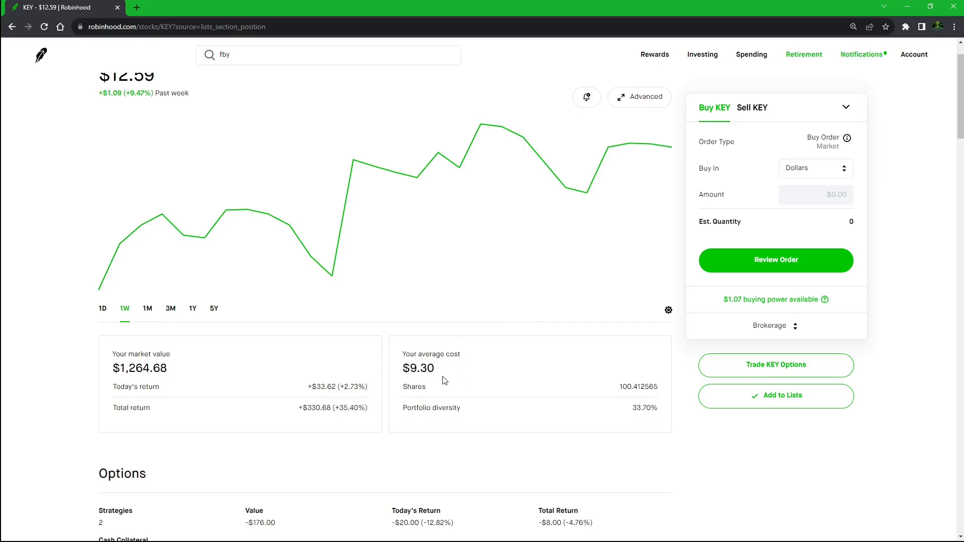
- Enter 9.3 as the debit (average cost) in the KEY row
scroll(445, 383, "up", 2)
key("alt+Tab")
left_click(356, 232)
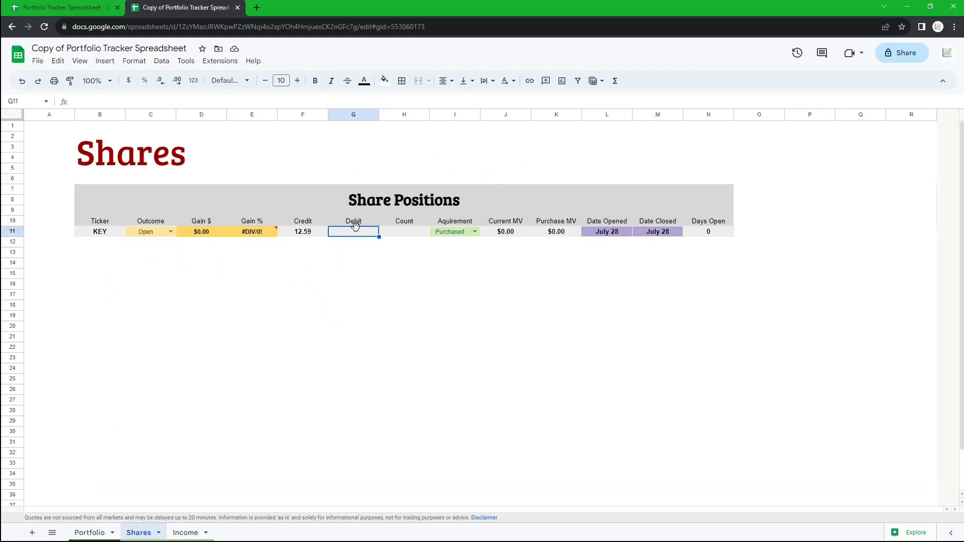
type("9.3")
key("Return")
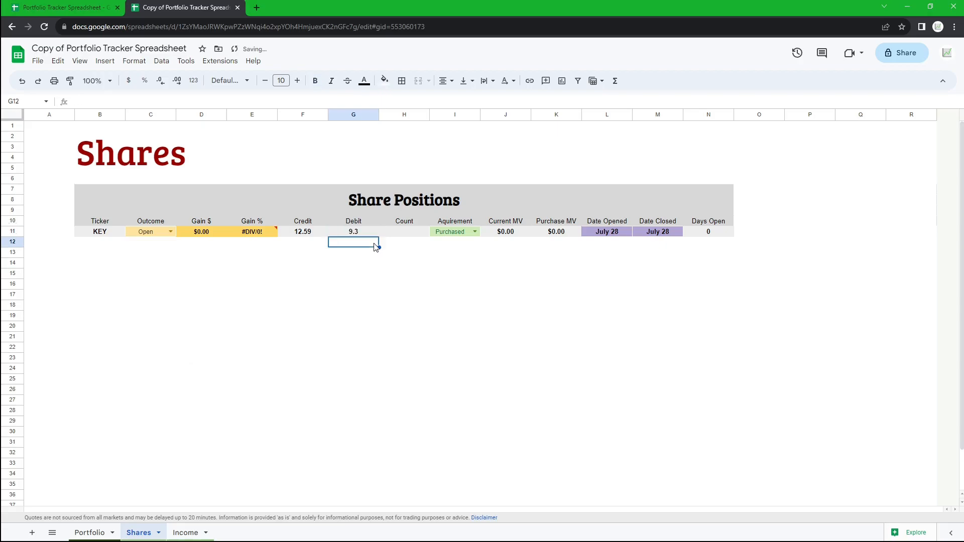
- Enter 100 as the share count in the KEY row
left_click_drag(402, 225, 406, 235)
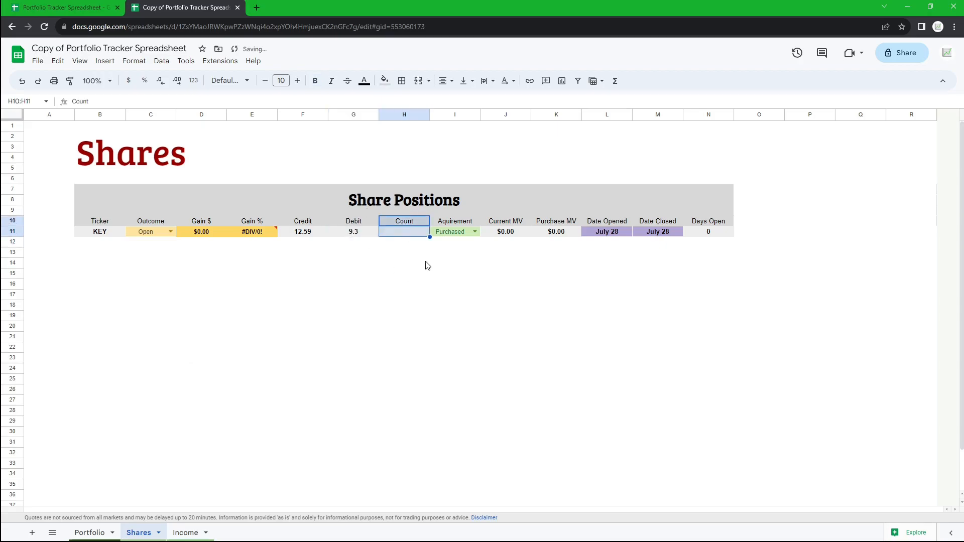
left_click(408, 221)
left_click(399, 234)
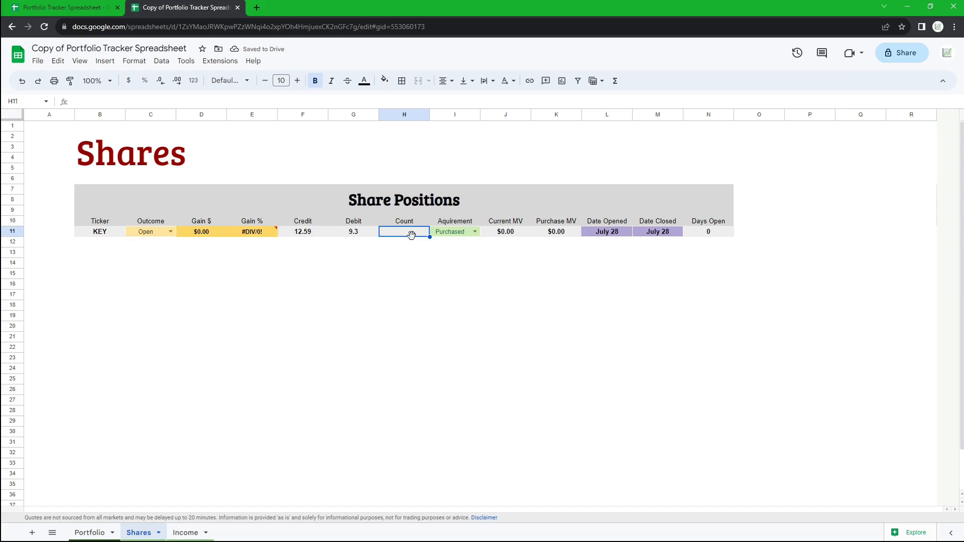
type("100")
key("Return")
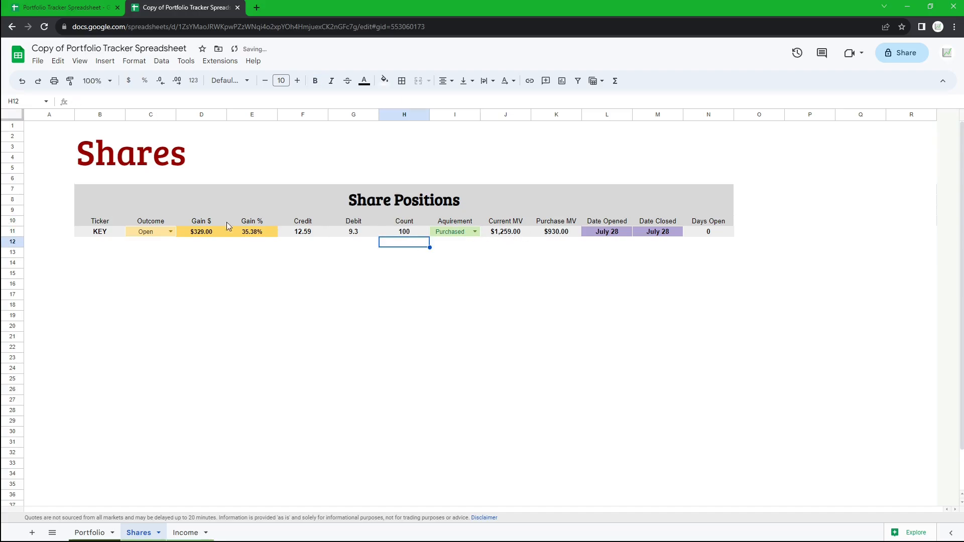
- Inspect the KEY row's calculated values and the Gain $ formula
left_click_drag(95, 233, 718, 229)
left_click(607, 263)
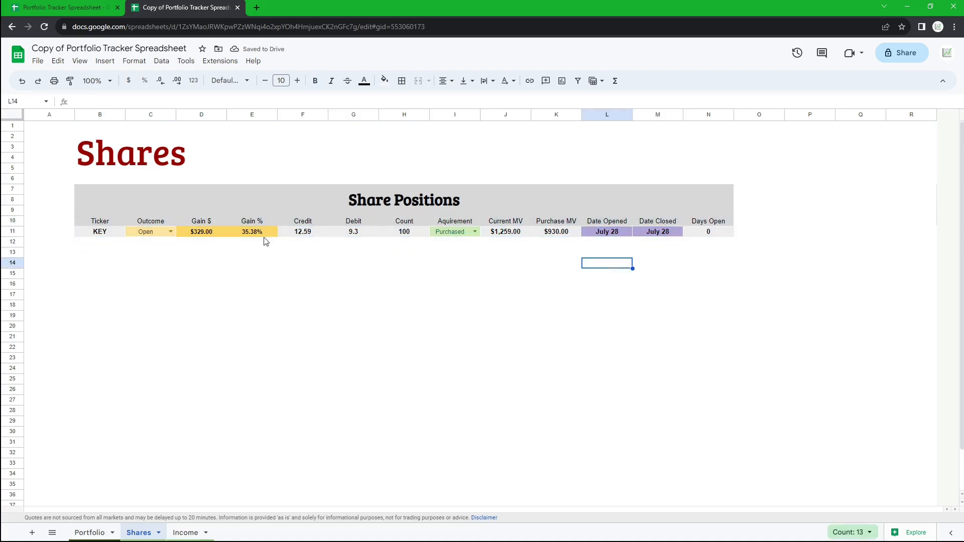
double_click(203, 231)
key("Escape")
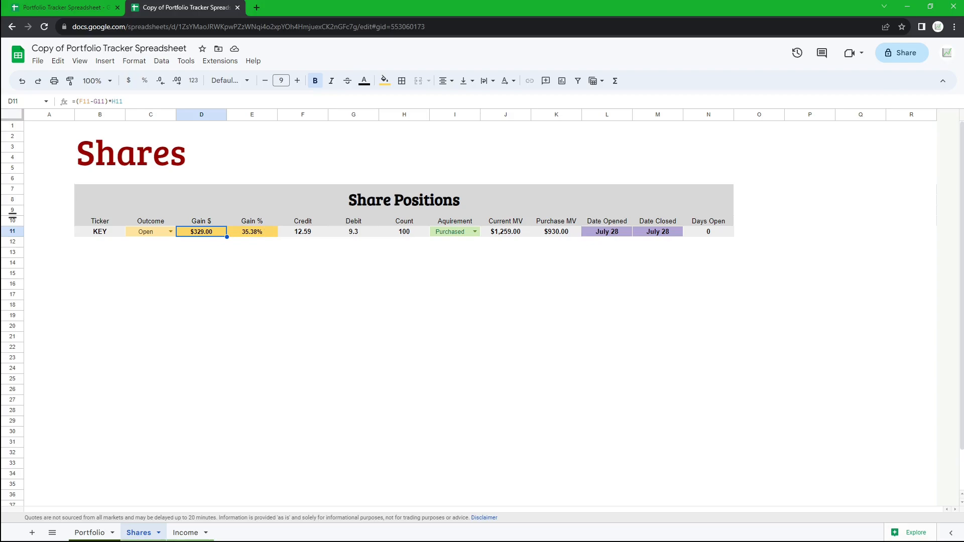
- Switch to Robinhood and compare the KEY position's total return
key("alt+Tab")
scroll(248, 345, "down", 2)
left_click_drag(297, 357, 370, 359)
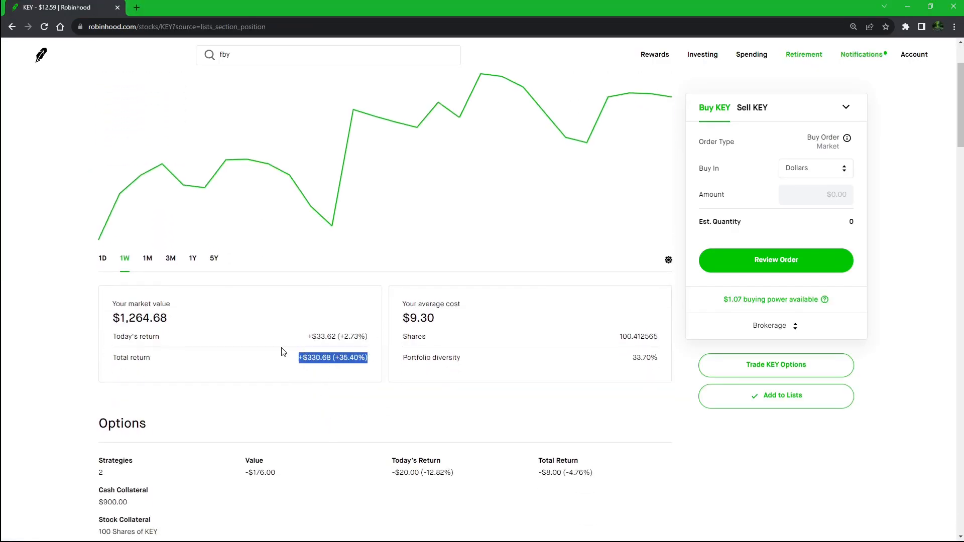
scroll(284, 352, "up", 2)
left_click(296, 440)
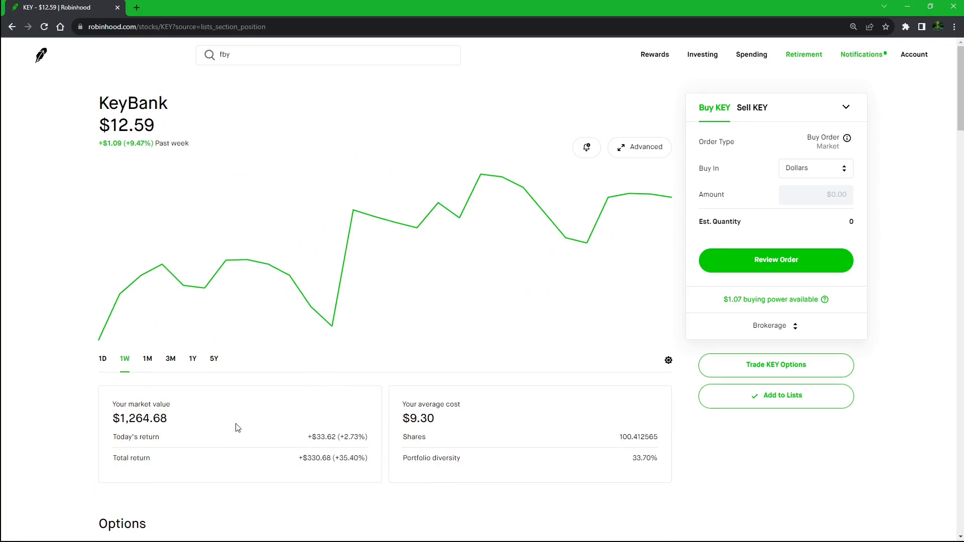
key("alt+Tab")
- Set the KEY row's date opened to July 11
left_click(587, 251)
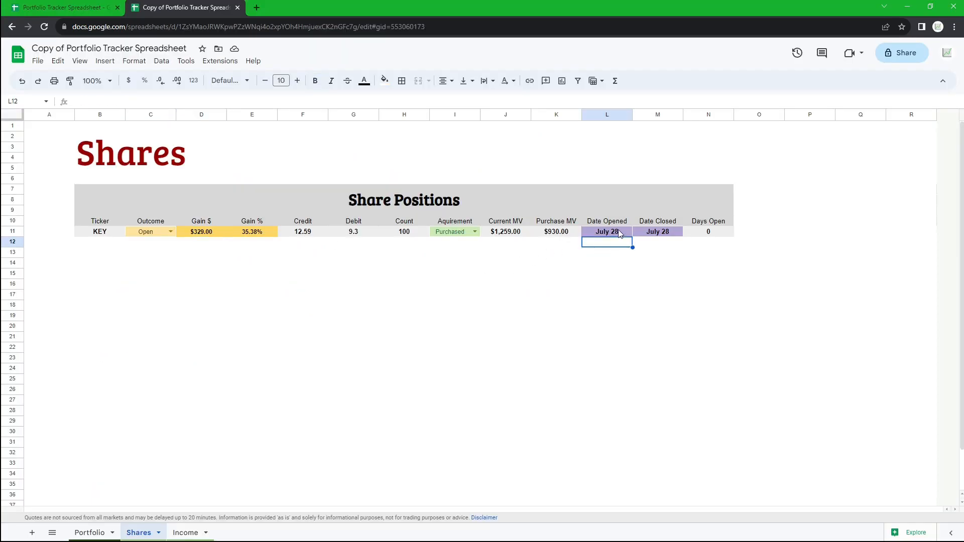
double_click(618, 235)
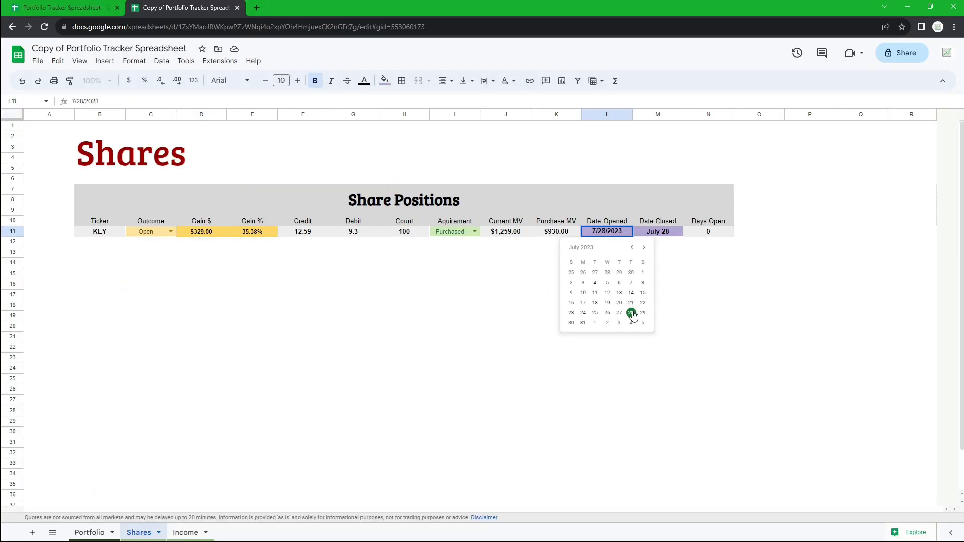
left_click(595, 292)
- Set the KEY row's date closed to July 28 and check the days open formula
double_click(654, 233)
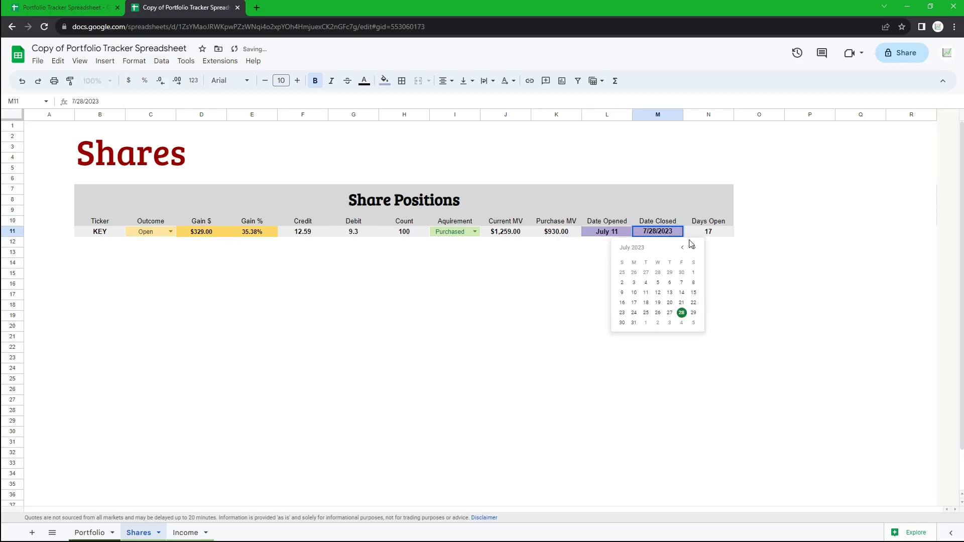
left_click(682, 314)
left_click_drag(708, 233, 665, 223)
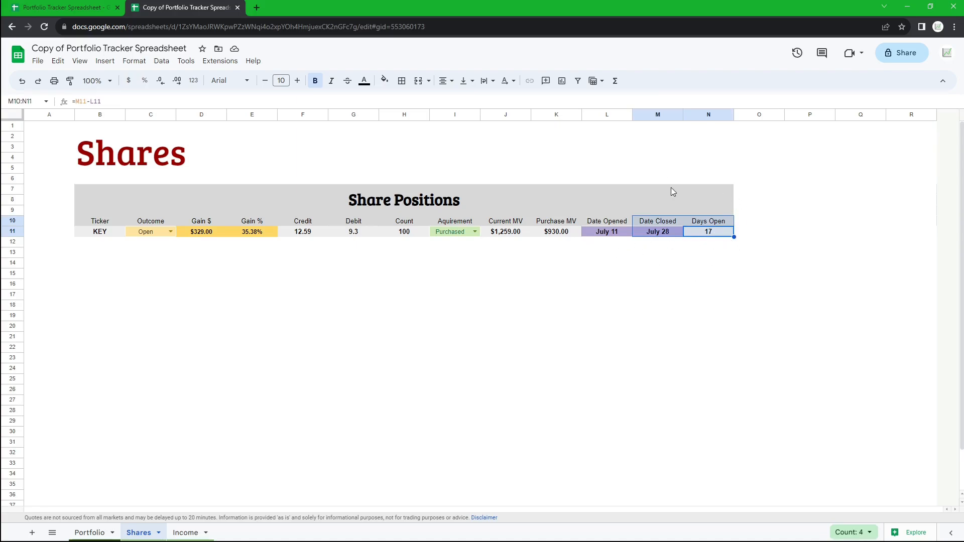
- Fill the KEY row down to create a second share position row
left_click(123, 251)
left_click_drag(84, 232, 731, 234)
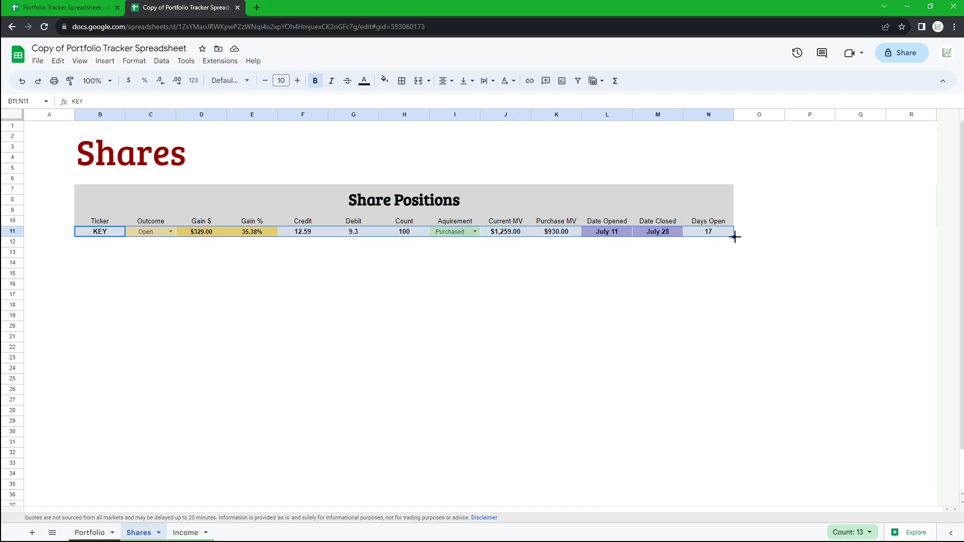
left_click_drag(735, 237, 733, 244)
left_click(105, 255)
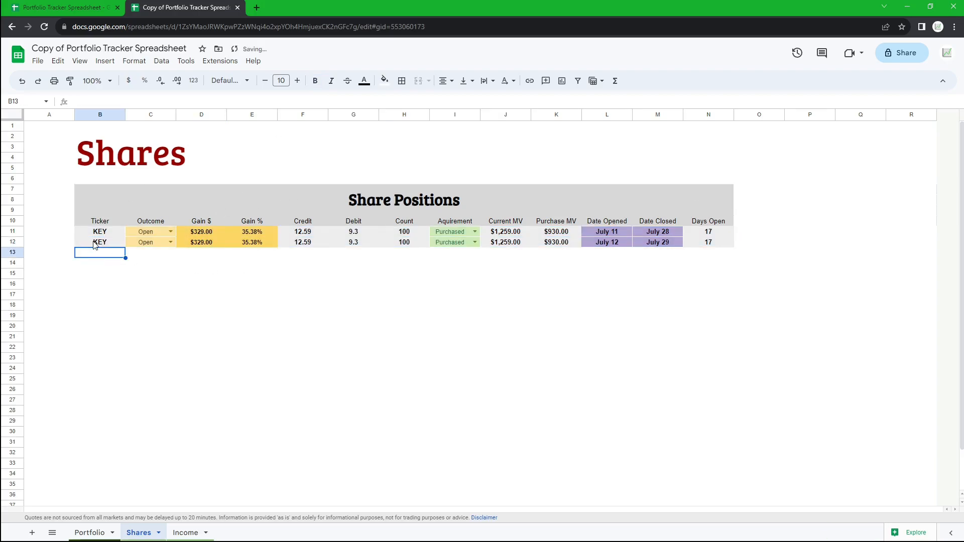
- Clear the ticker and debit cells in the second position row
left_click(94, 244)
key("Delete")
left_click_drag(321, 243, 334, 244)
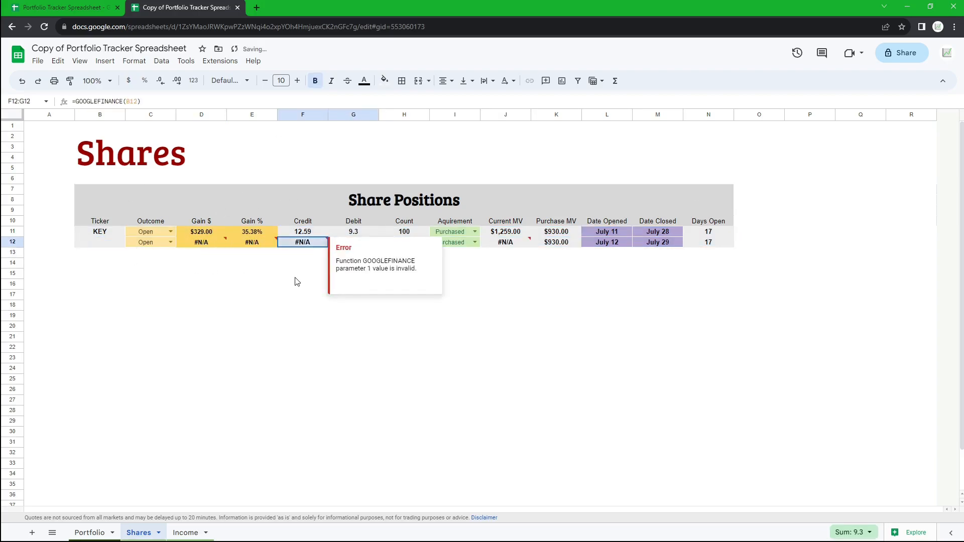
left_click(359, 243)
key("Delete")
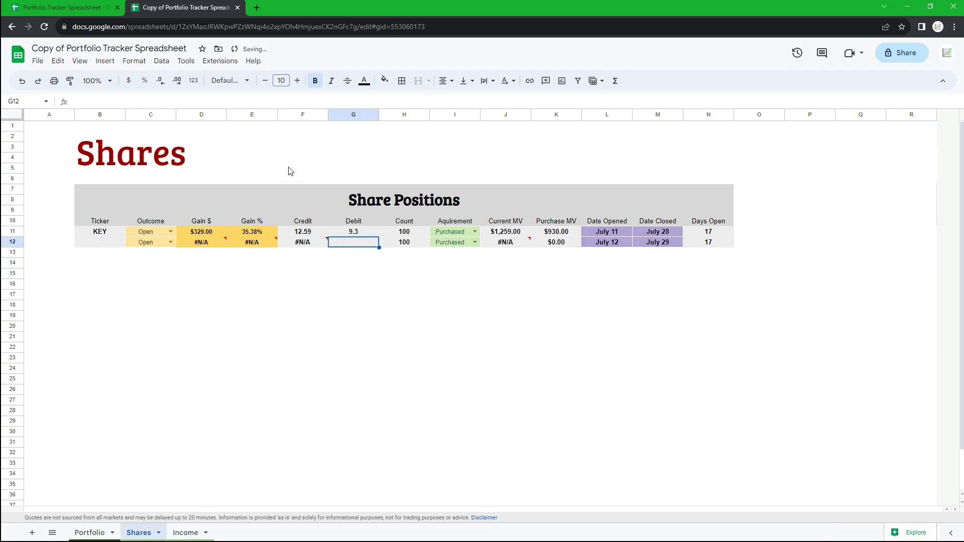
left_click(385, 270)
- Set the KEY row's outcome to Closed
left_click_drag(100, 242, 701, 245)
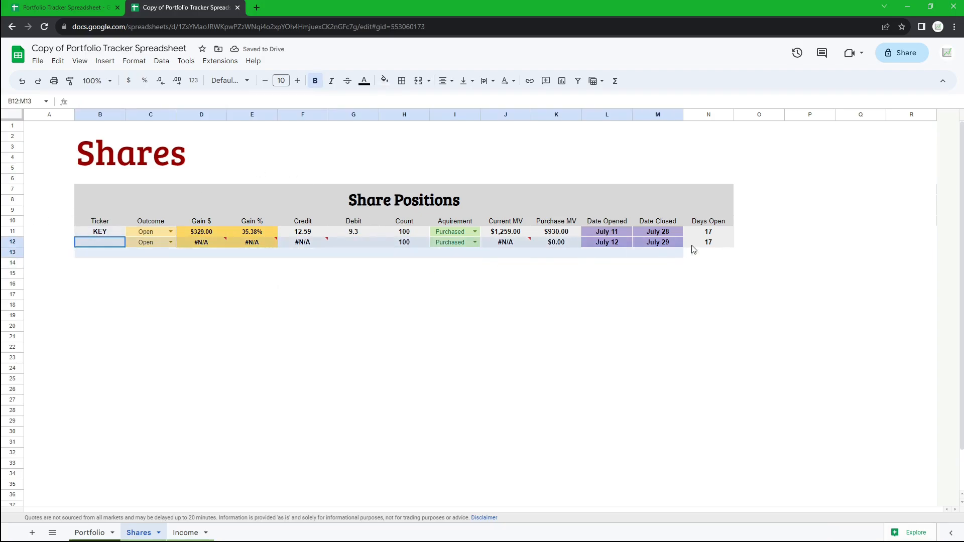
left_click(170, 231)
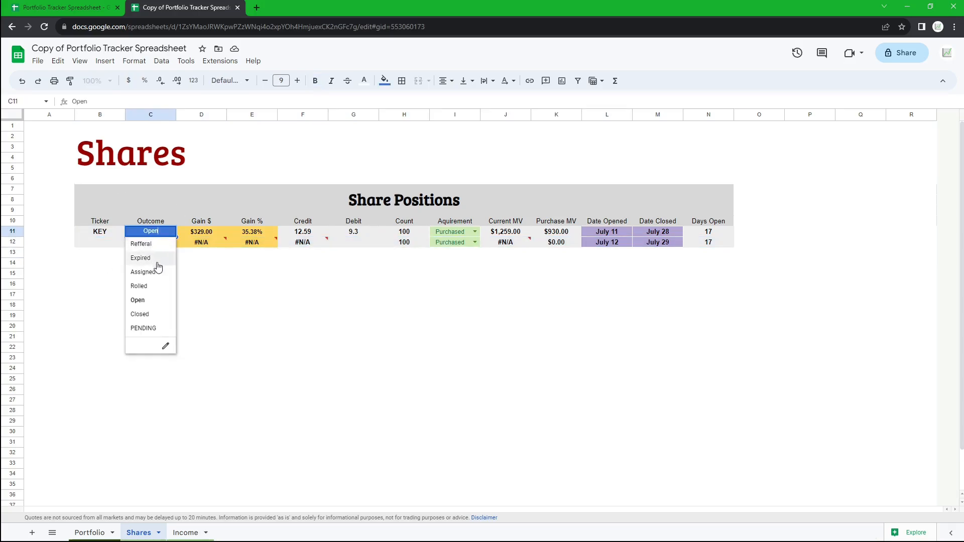
left_click(148, 315)
left_click(175, 299)
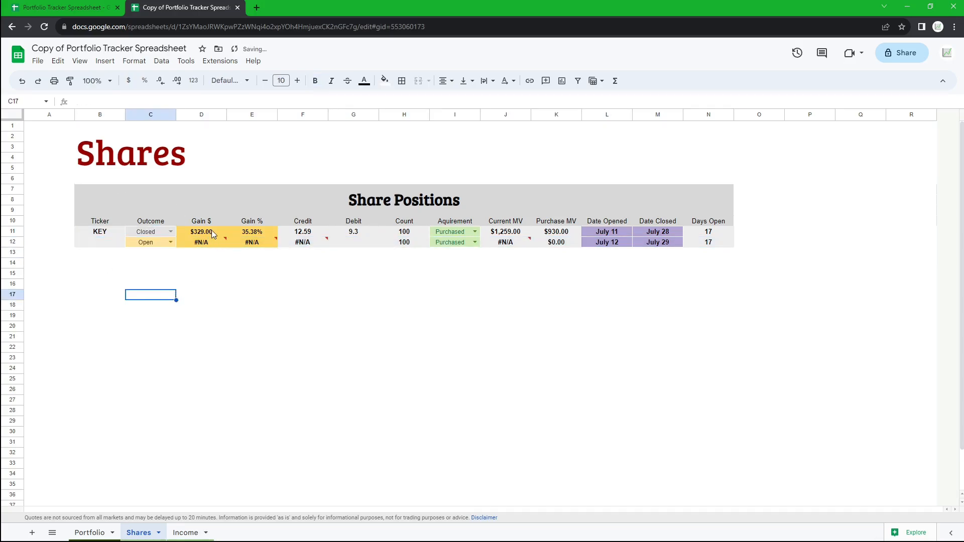
- Set the KEY row's credit to 12
left_click(304, 232)
mouse_move(322, 232)
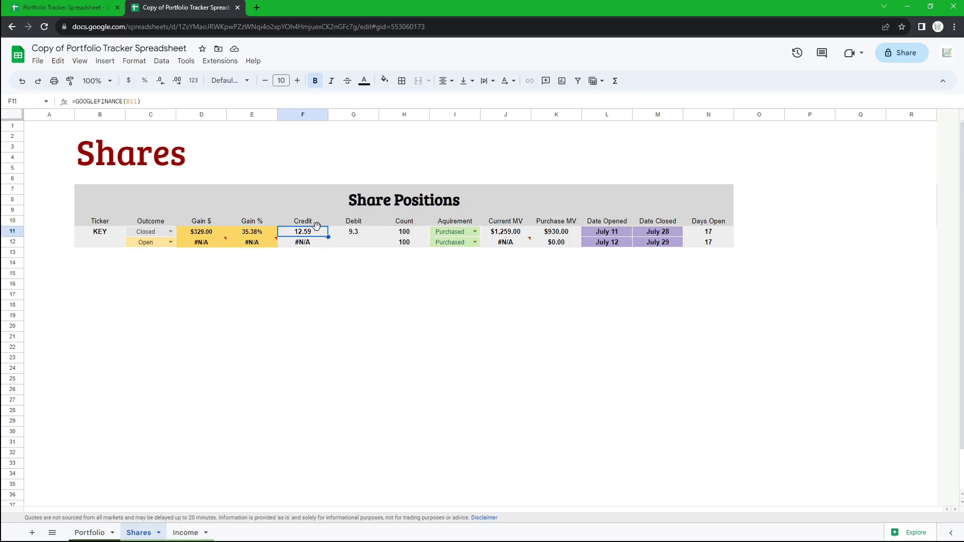
type("12")
key("Return")
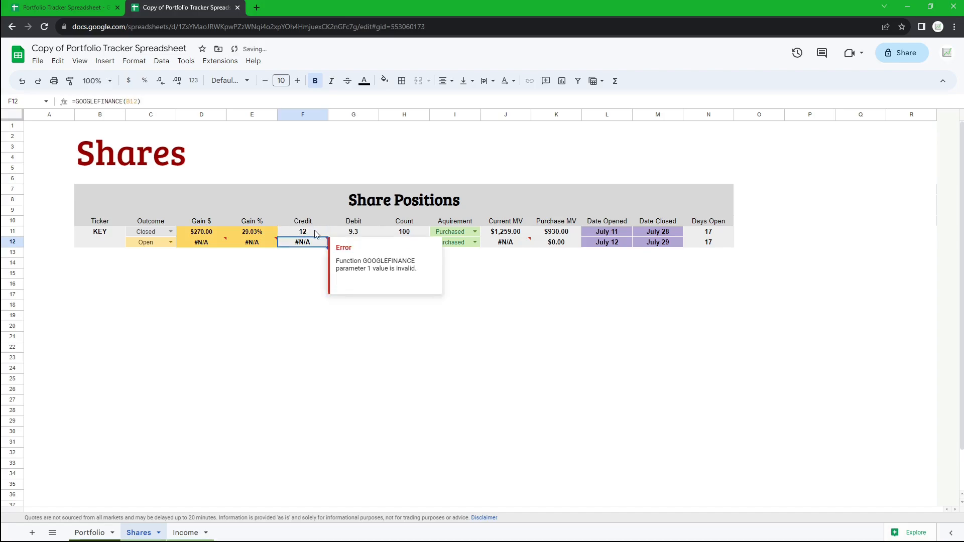
- Set the KEY row's date closed to July 31
left_click_drag(196, 232, 266, 231)
mouse_move(216, 244)
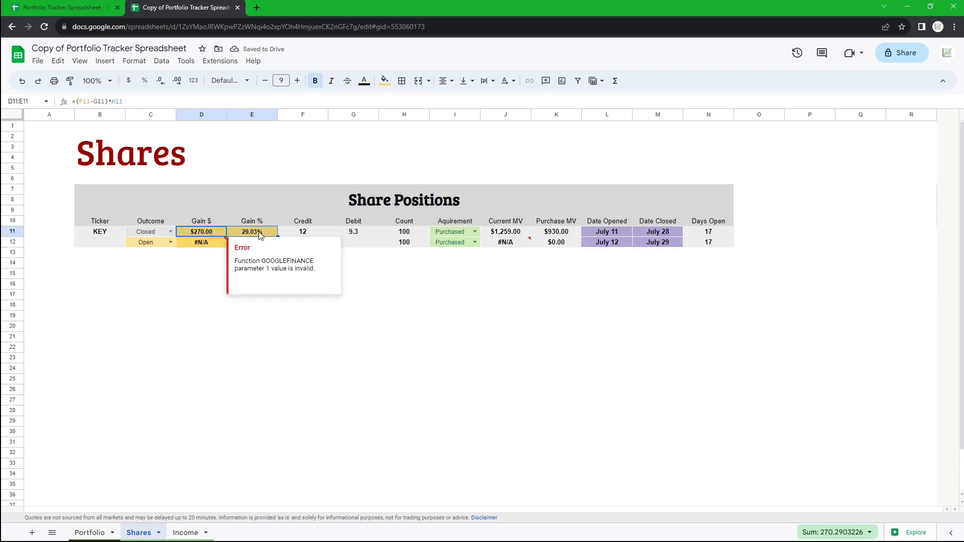
left_click_drag(103, 232, 708, 233)
left_click(658, 283)
double_click(660, 231)
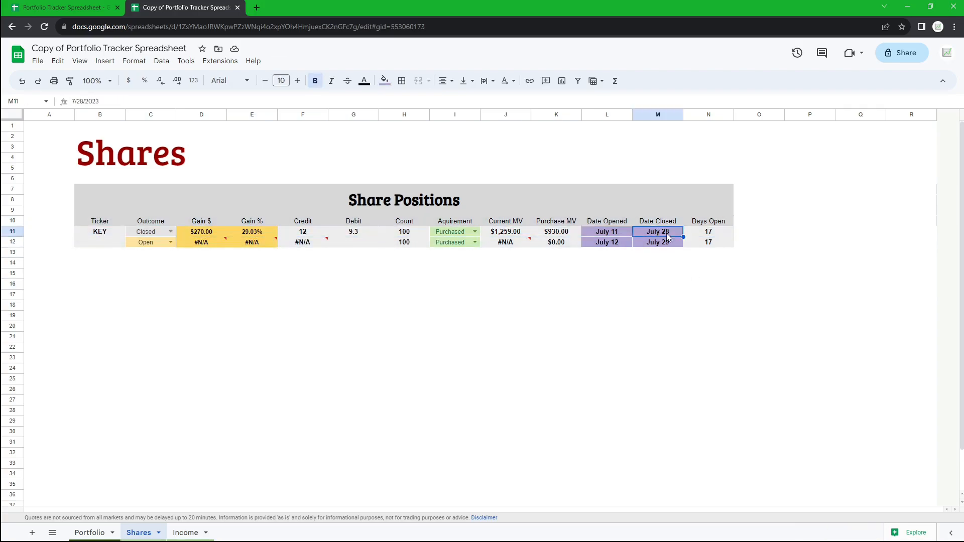
left_click(634, 323)
left_click(707, 274)
left_click(719, 233)
left_click_drag(718, 233, 726, 223)
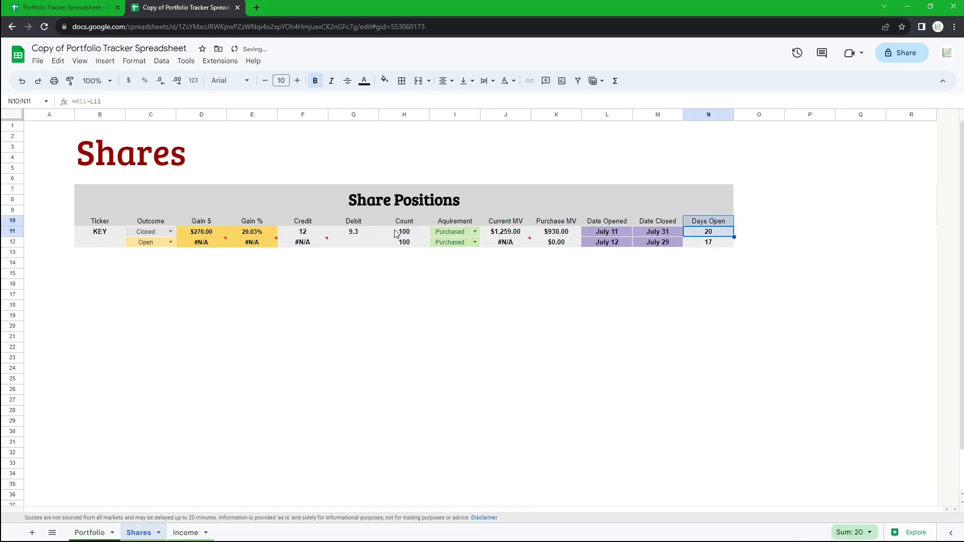
- Change the KEY row's acquirement to Assignment
left_click_drag(83, 232, 724, 220)
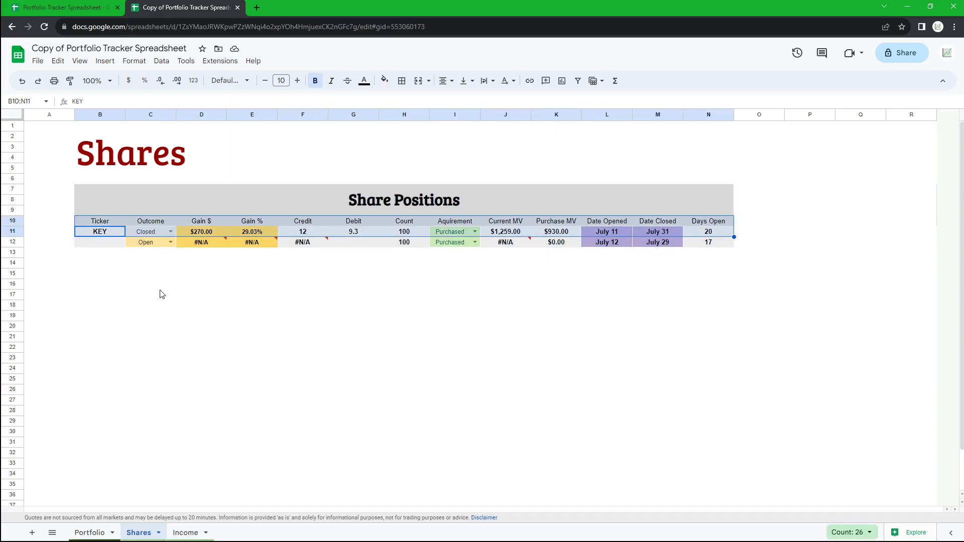
left_click(353, 276)
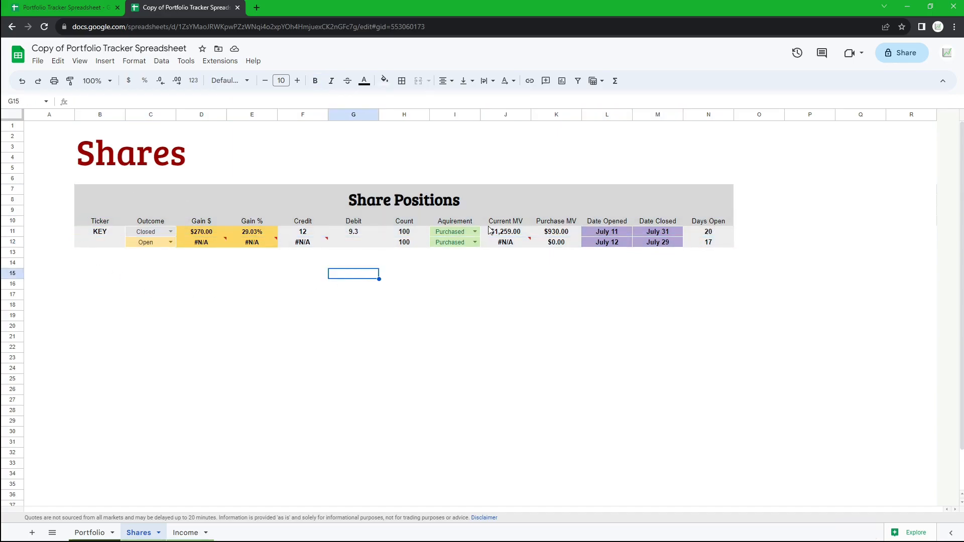
left_click_drag(459, 222, 461, 230)
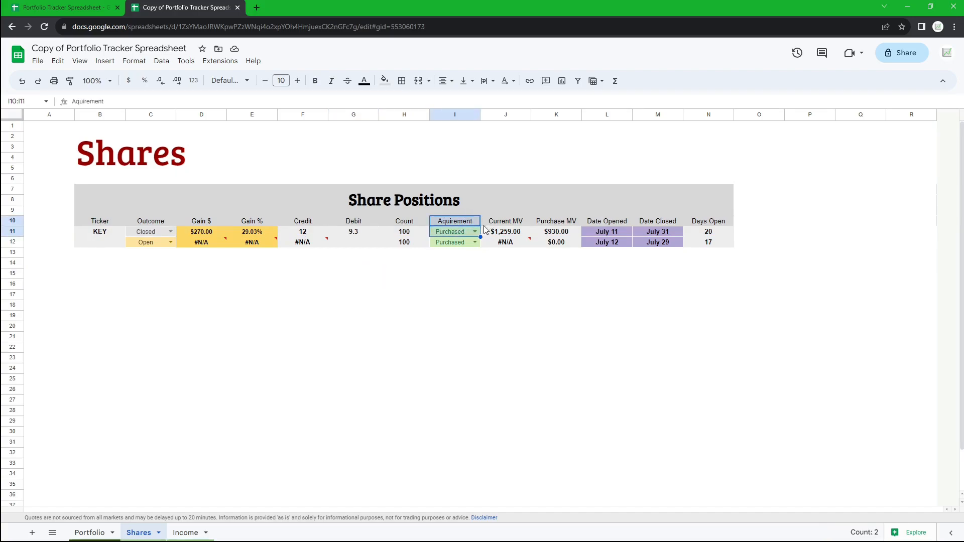
left_click(475, 231)
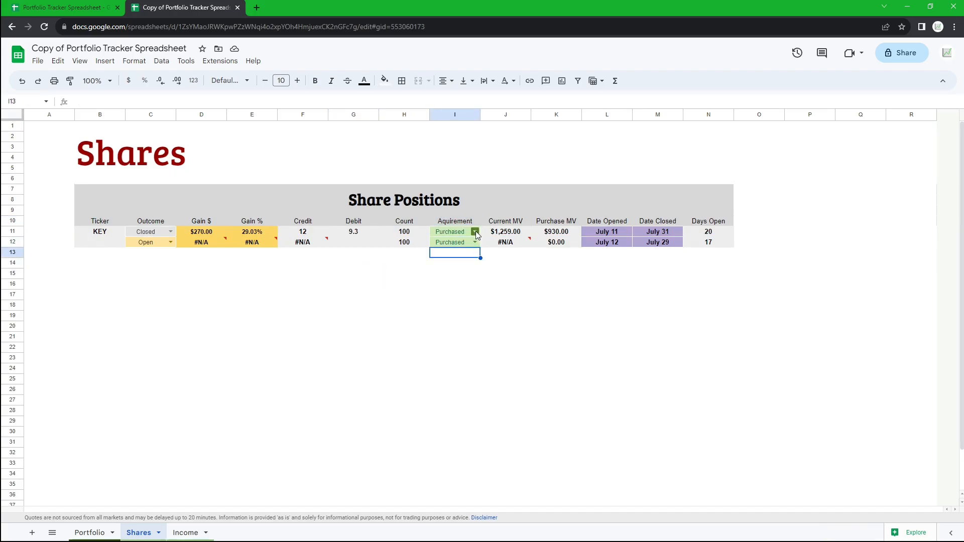
left_click(476, 231)
left_click(466, 259)
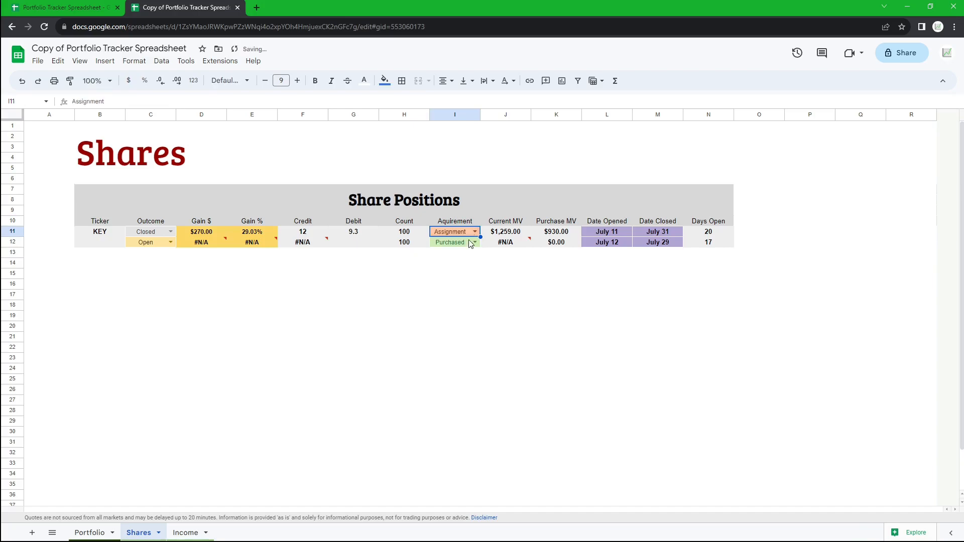
left_click(188, 312)
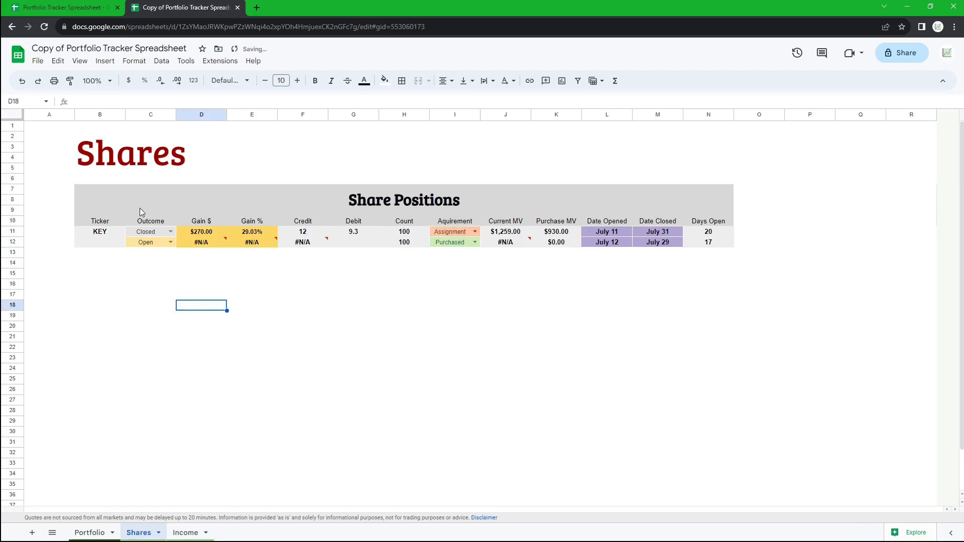
- Try the Assigned outcome for the KEY row before restoring Closed
left_click_drag(149, 224, 161, 234)
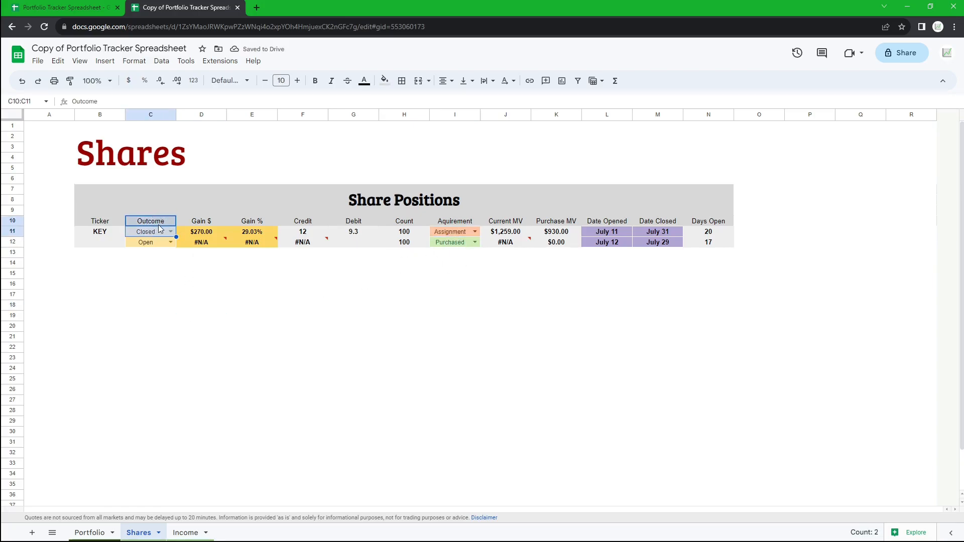
left_click(169, 231)
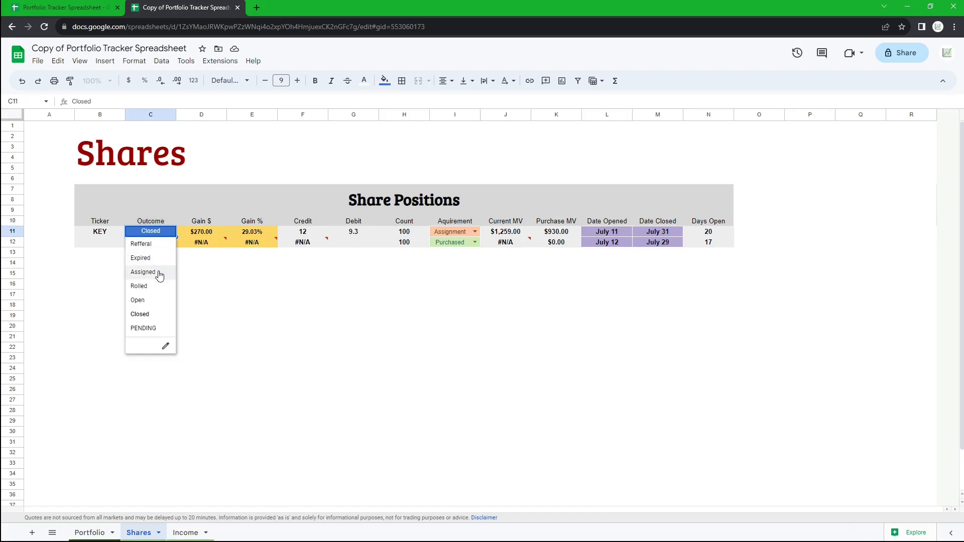
left_click(157, 273)
left_click_drag(104, 224, 171, 236)
left_click(171, 234)
left_click(223, 308)
left_click(170, 233)
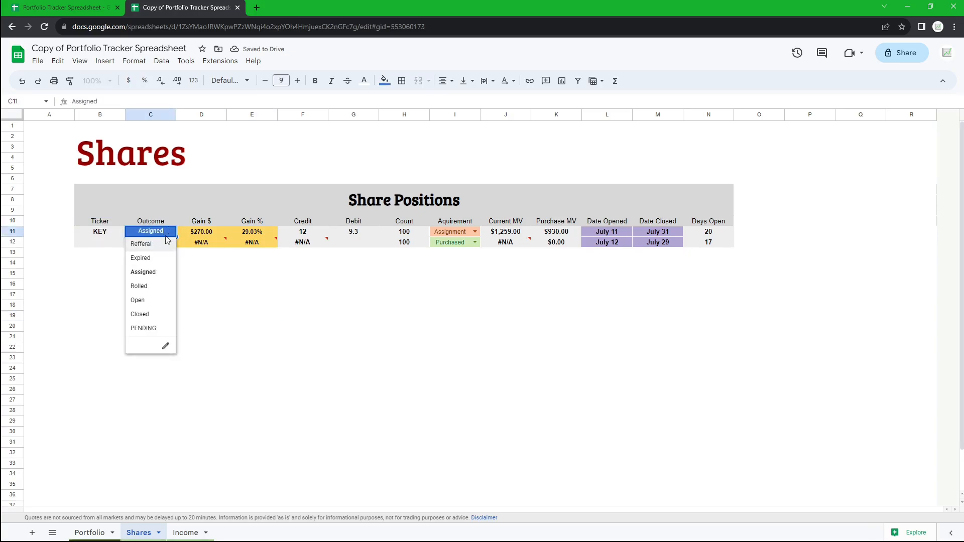
left_click(153, 315)
- Browse the acquirement options for the KEY row
left_click(474, 234)
left_click(459, 258)
left_click(474, 234)
left_click(449, 244)
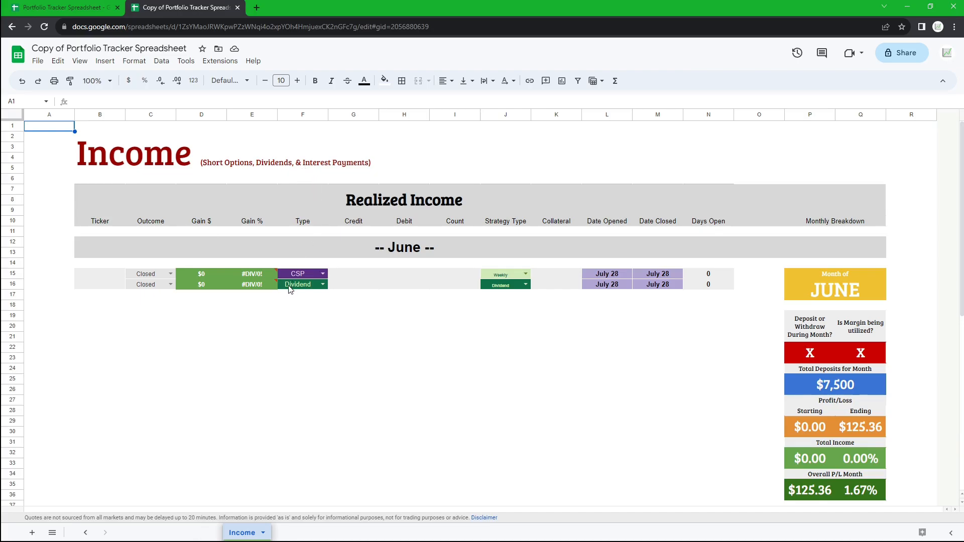
left_click_drag(83, 275, 710, 284)
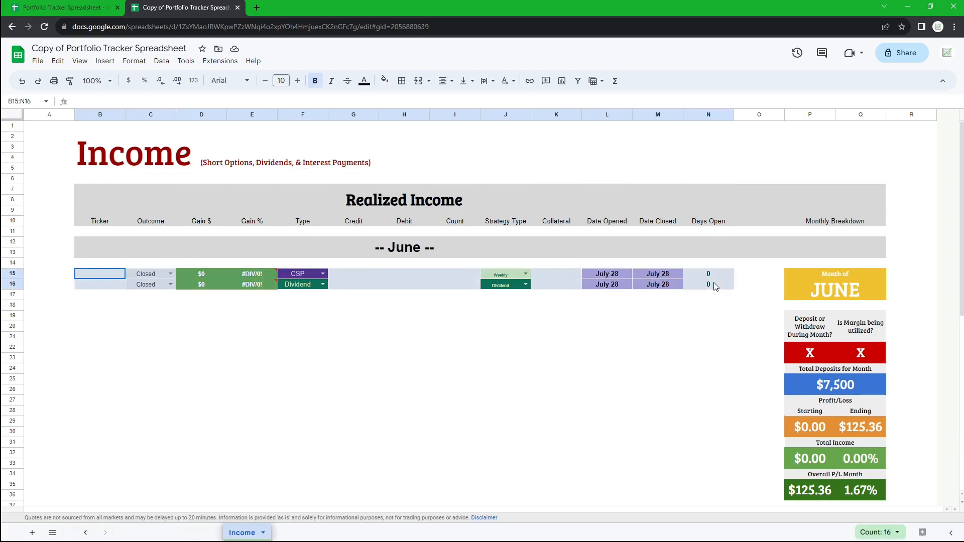
left_click(210, 330)
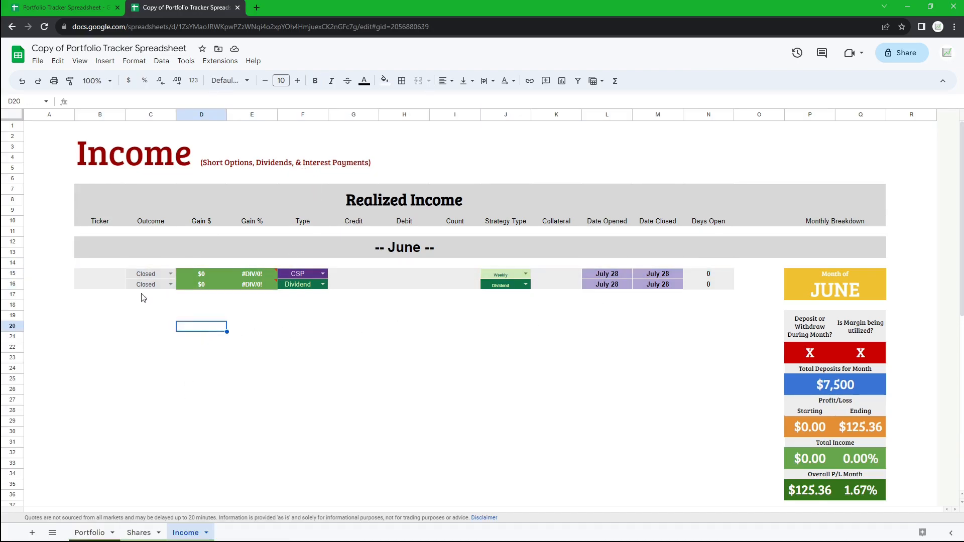
left_click_drag(101, 277, 728, 287)
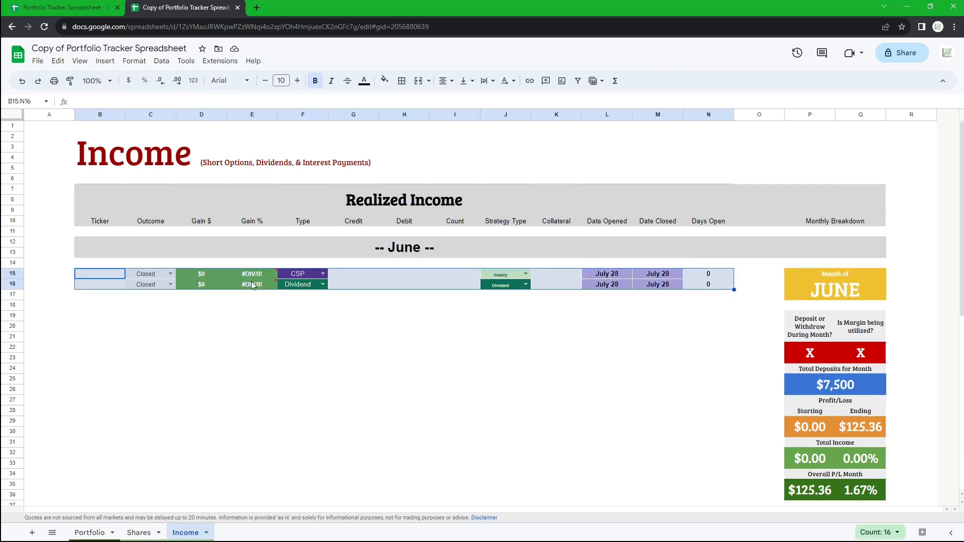
left_click(312, 274)
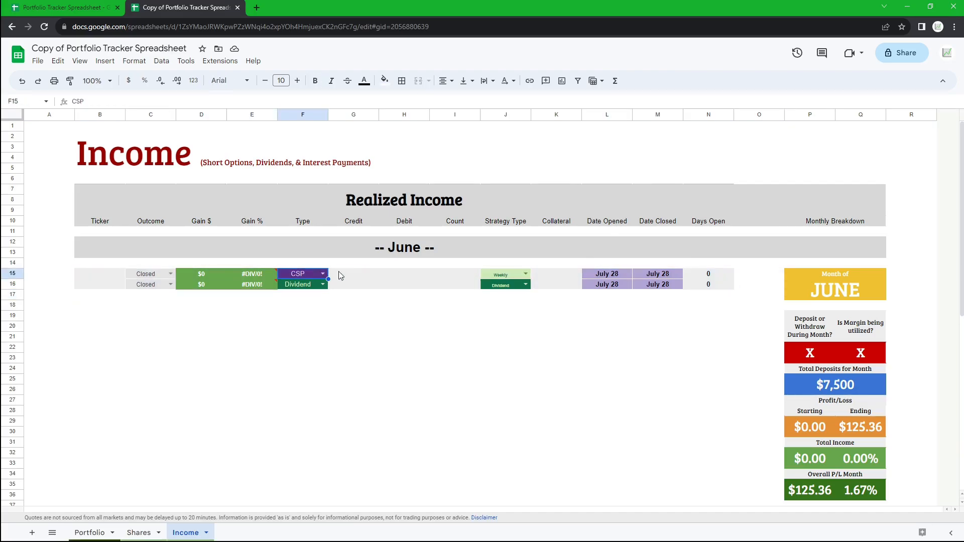
left_click(303, 285)
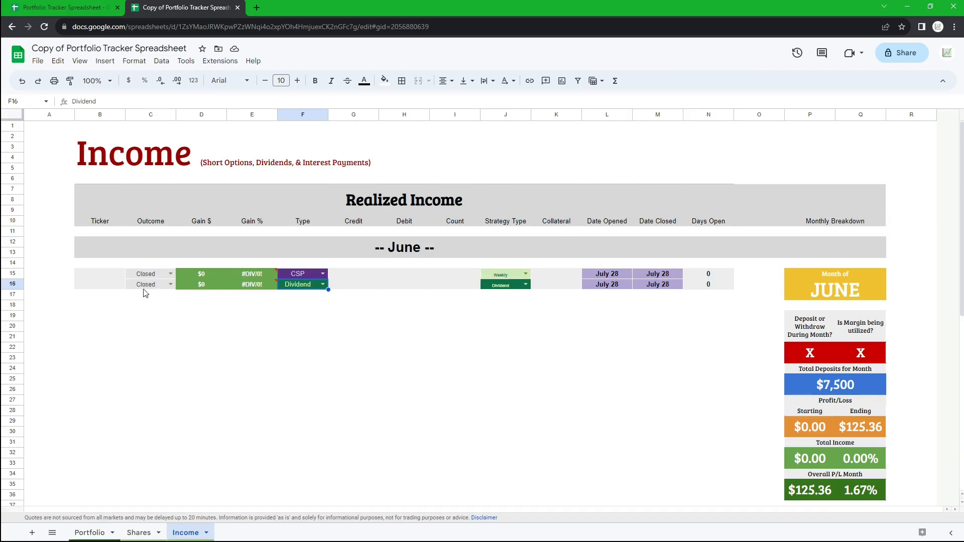
left_click(109, 273)
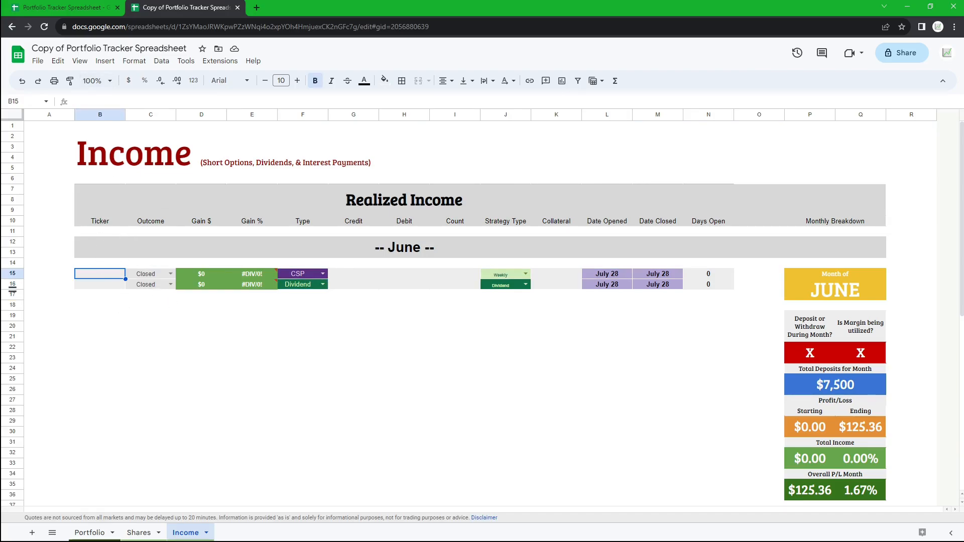
- Open the LABU $5.5 Put position details in Robinhood
key("alt+Tab")
left_click(41, 54)
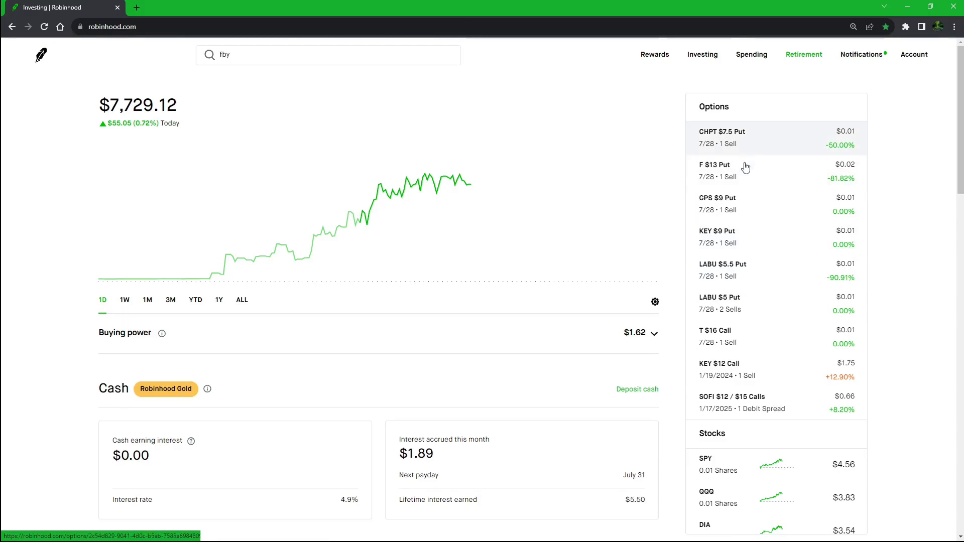
left_click(745, 270)
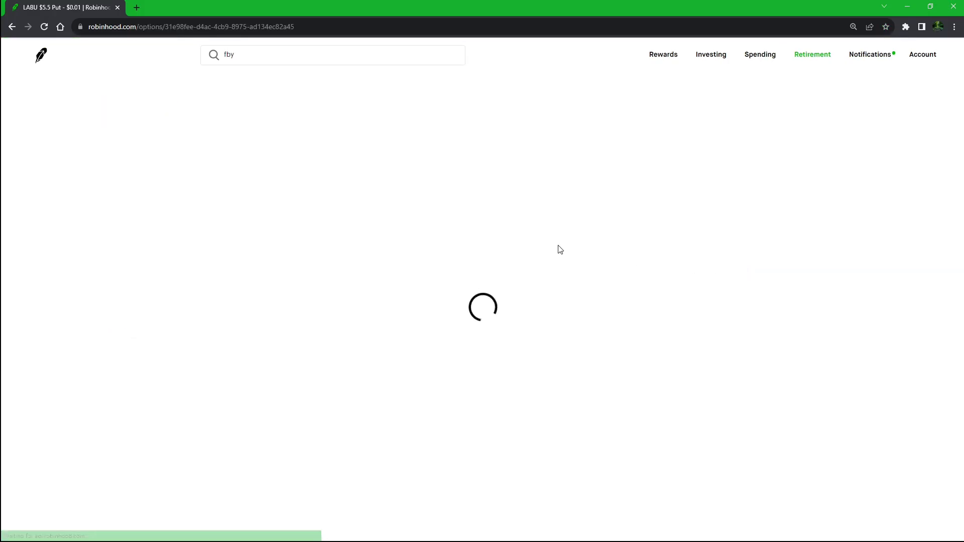
scroll(248, 306, "down", 3)
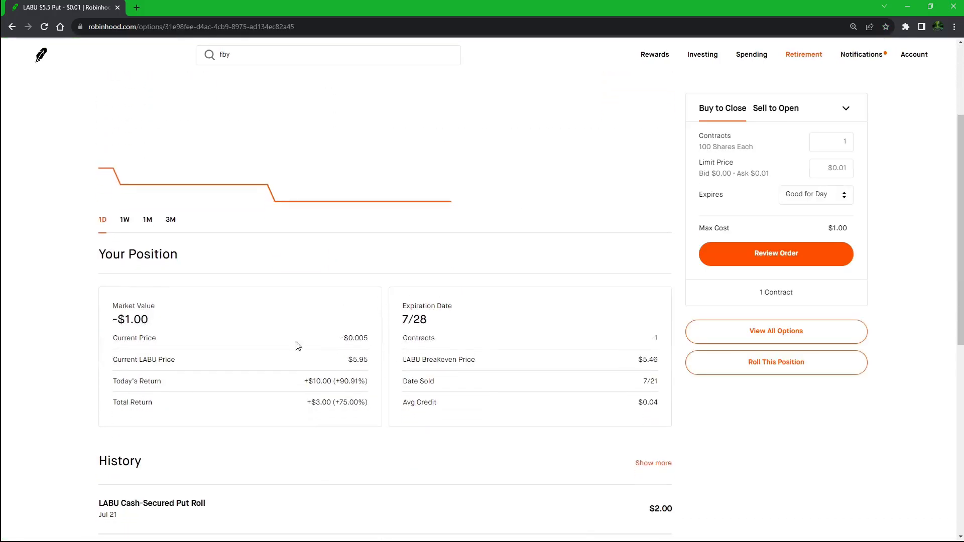
scroll(280, 360, "up", 3)
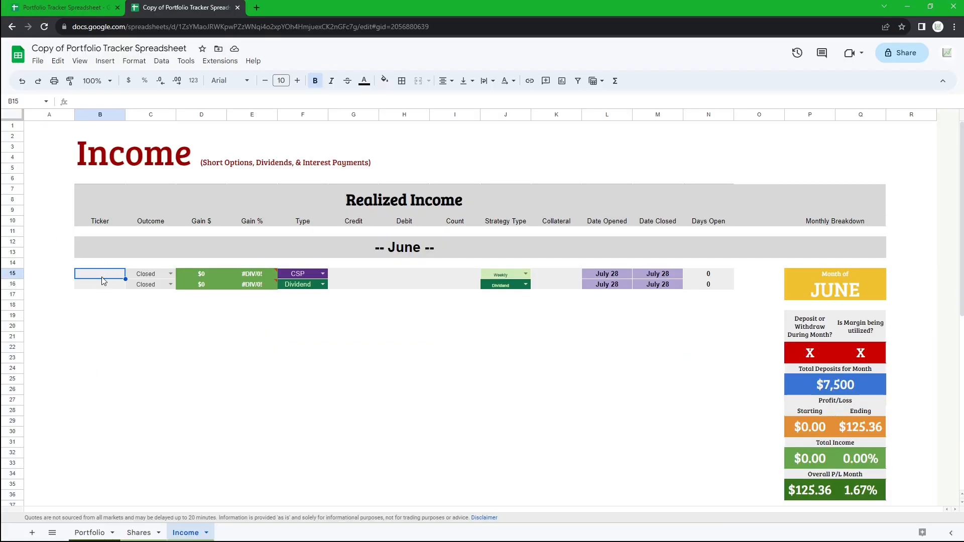
- Enter LABU as the ticker in the first June row and set its outcome to Open
double_click(111, 272)
type("LABU")
key("Return")
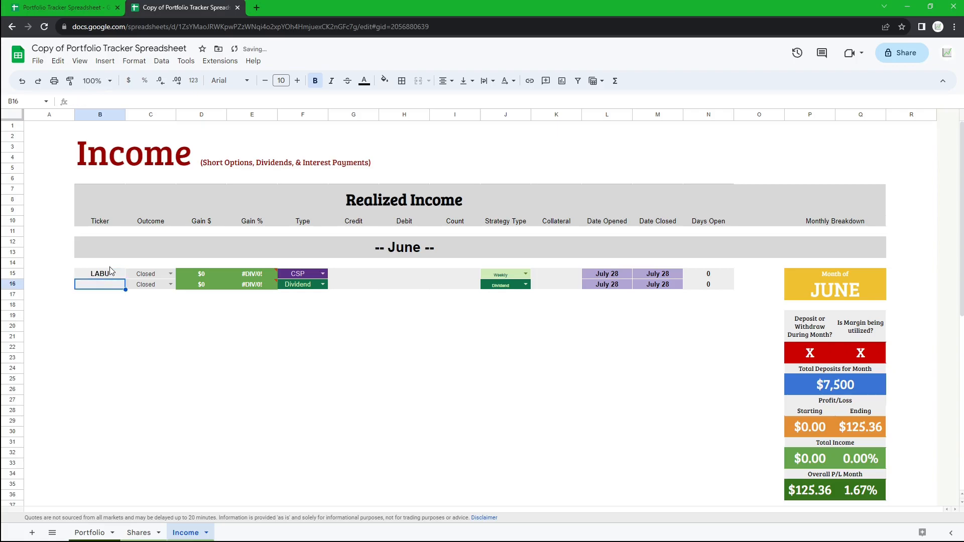
left_click(153, 277)
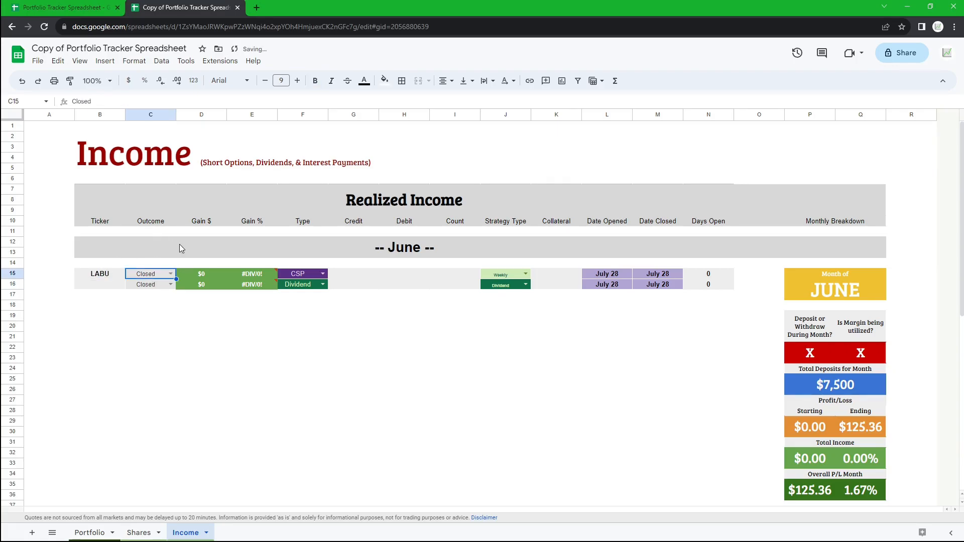
key("Return")
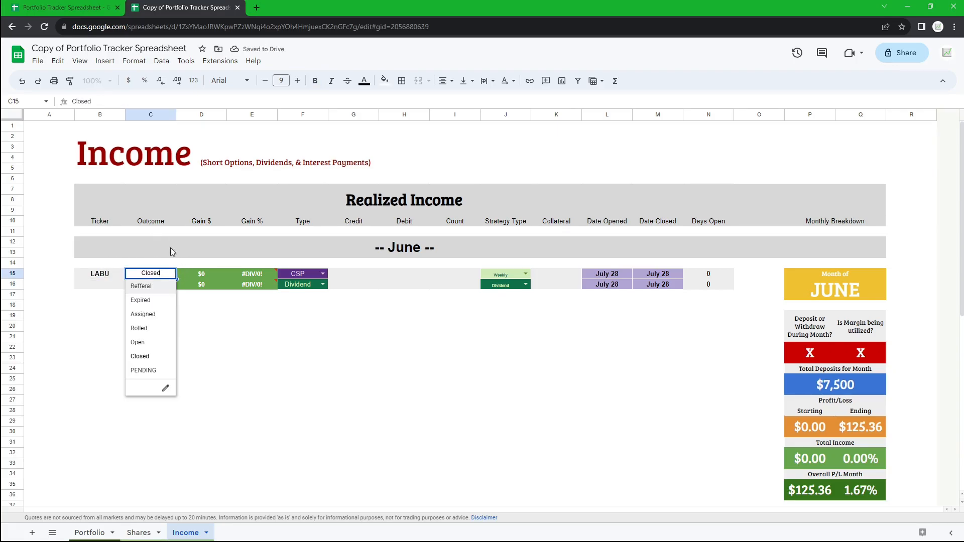
left_click(150, 343)
left_click(157, 340)
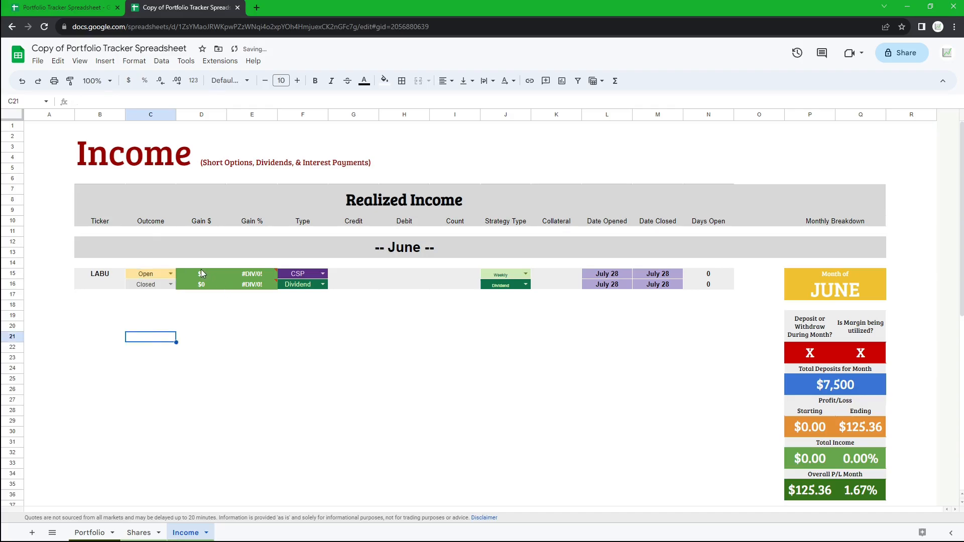
- Try the CC, Dividend, Interest and Collar types for the LABU row before restoring CSP
left_click(251, 319)
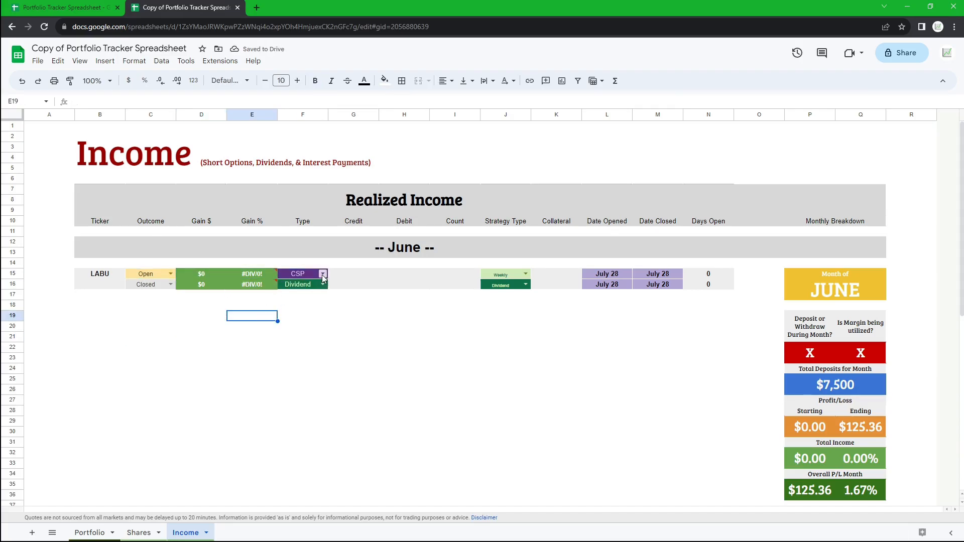
left_click(323, 274)
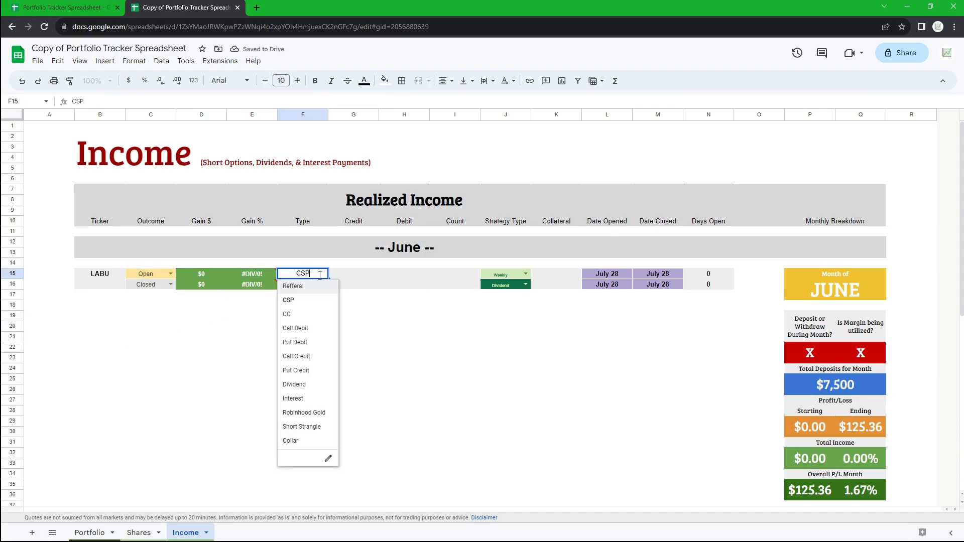
left_click(301, 314)
left_click(324, 274)
left_click(313, 386)
left_click(323, 274)
left_click(300, 399)
left_click(323, 274)
left_click(301, 441)
left_click(323, 274)
left_click(298, 299)
- Open the Type dropdown's data validation rules to review its items
left_click(323, 274)
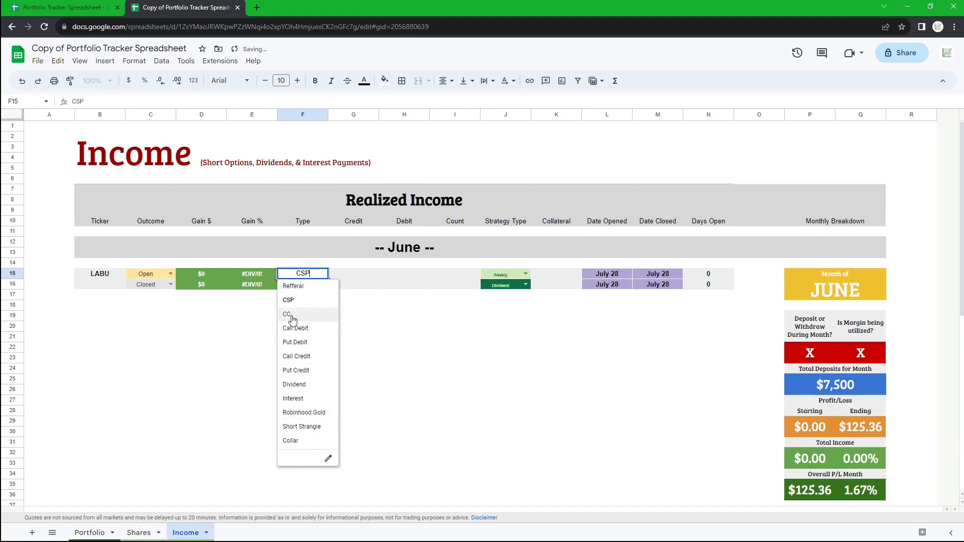
left_click(328, 458)
scroll(888, 411, "down", 3)
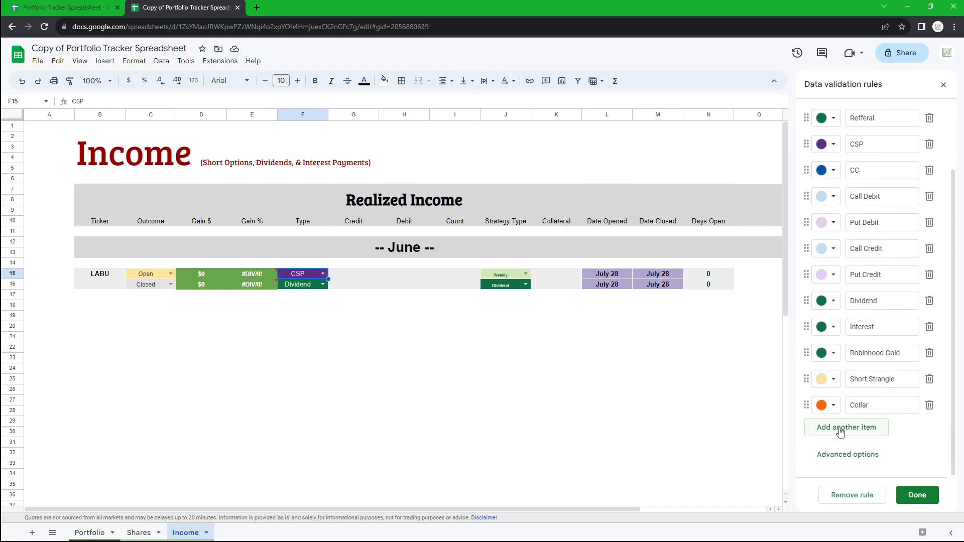
left_click(944, 84)
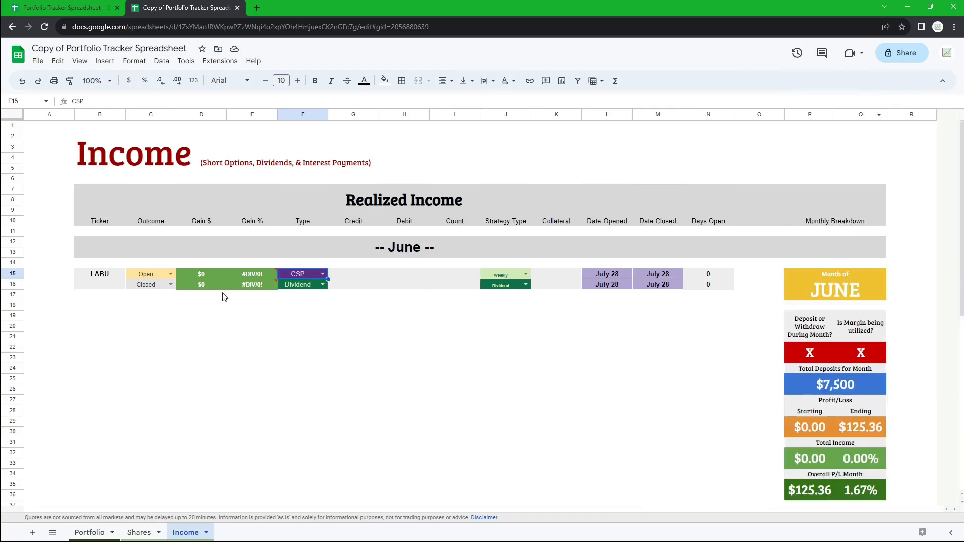
- Enter 10 as the LABU row's credit
left_click(350, 274)
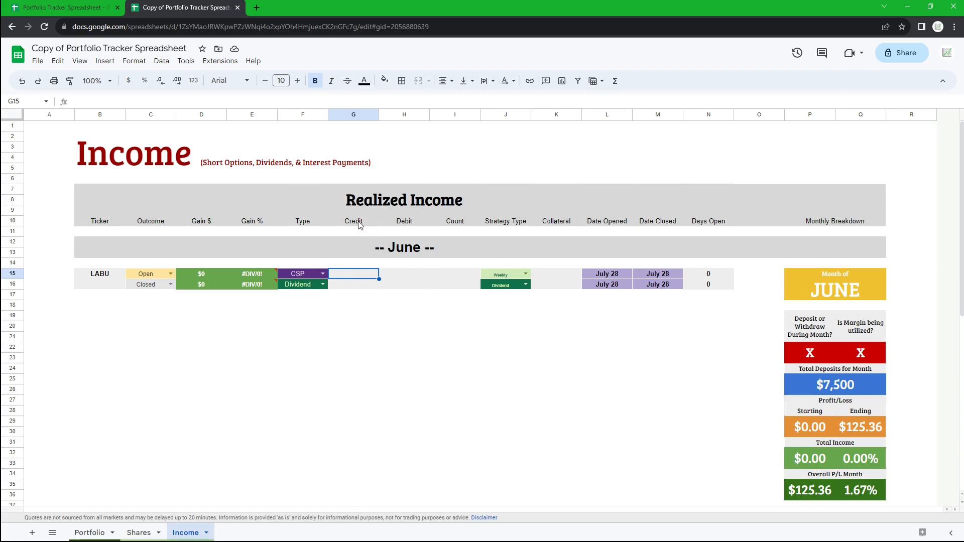
double_click(356, 275)
type("10")
key("Return")
key("Up")
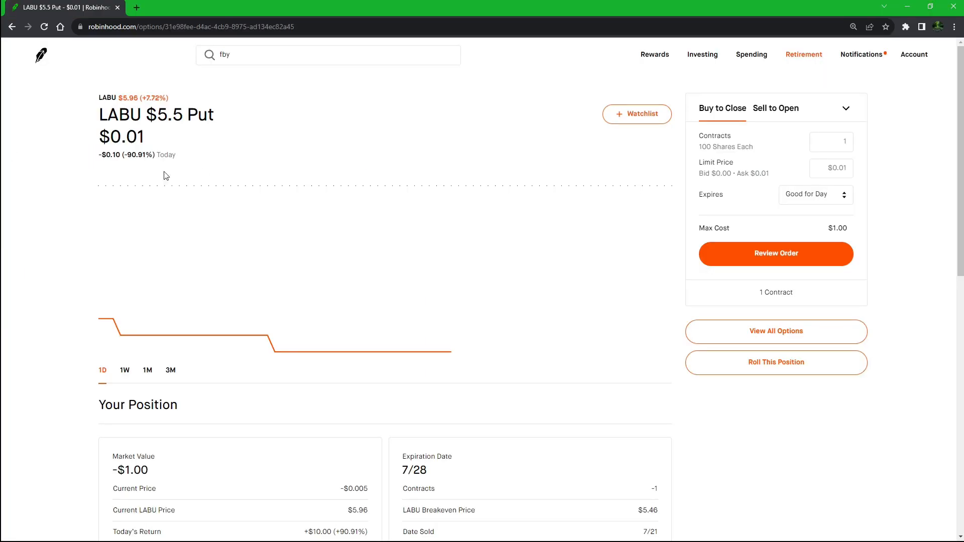
- Set the LABU row's credit to 0.04, matching the position's average credit in Robinhood
scroll(598, 271, "down", 3)
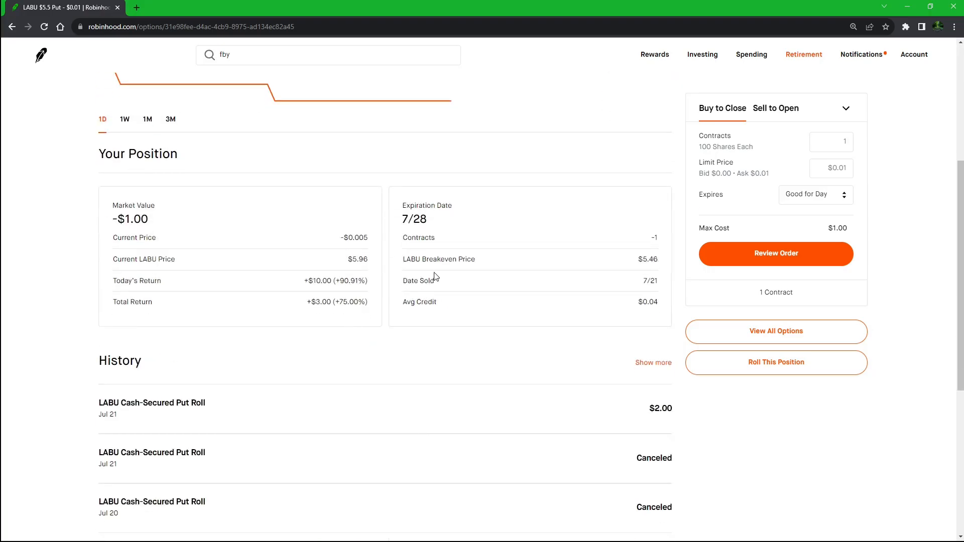
left_click_drag(402, 298, 668, 308)
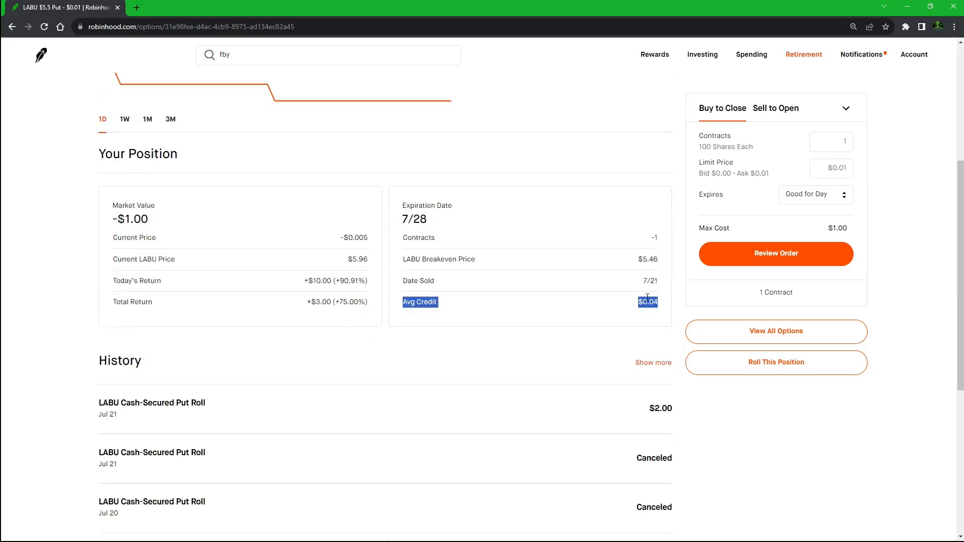
left_click(481, 305)
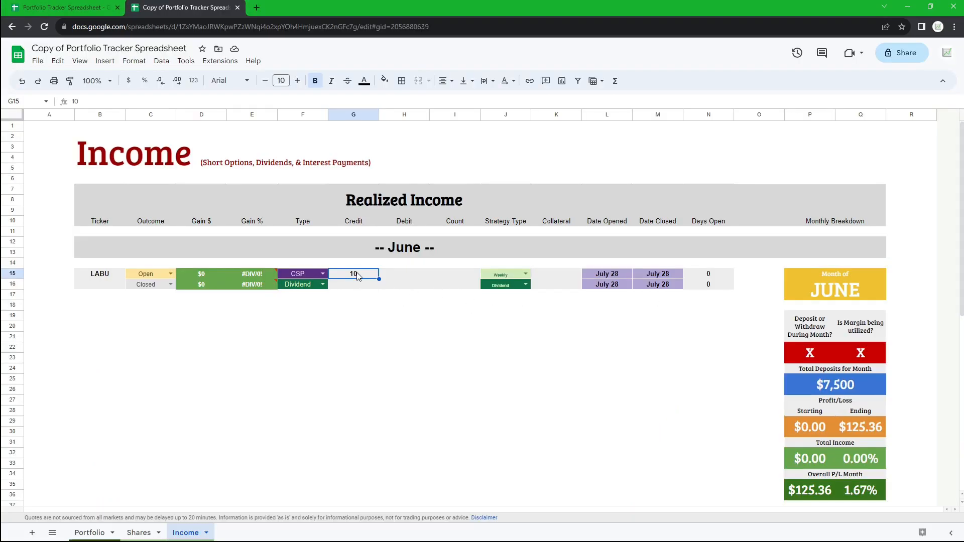
type("0.04")
key("Return")
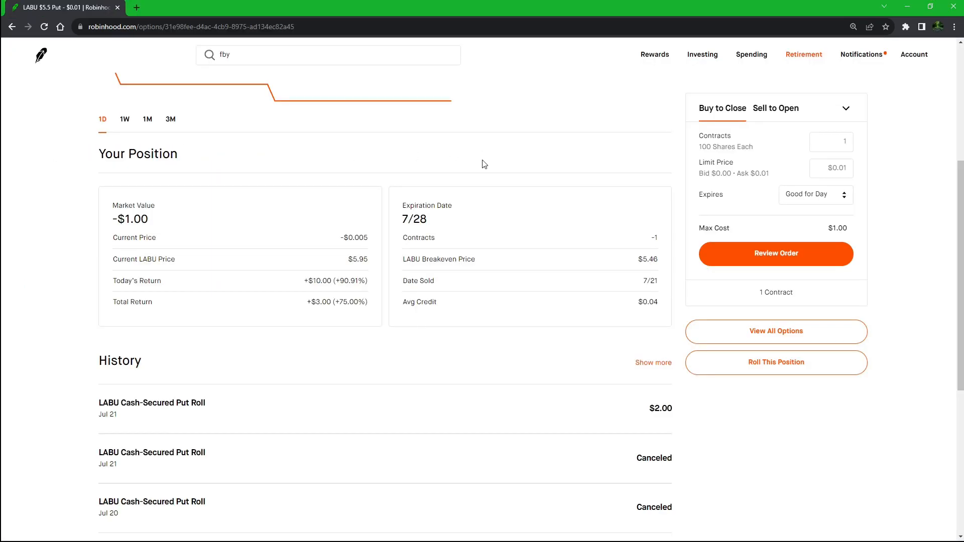
- Set the LABU row's debit to 0
scroll(169, 124, "up", 5)
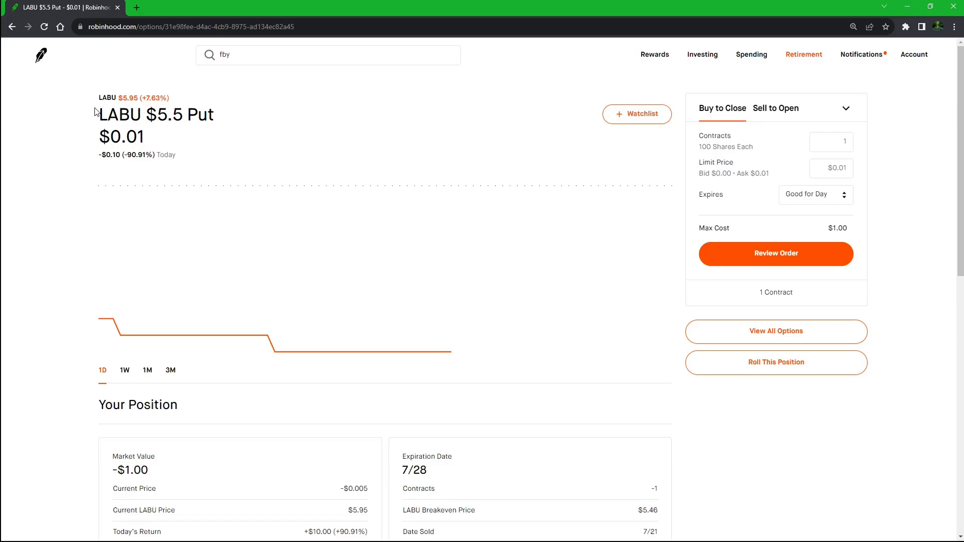
left_click_drag(95, 111, 204, 148)
left_click(192, 159)
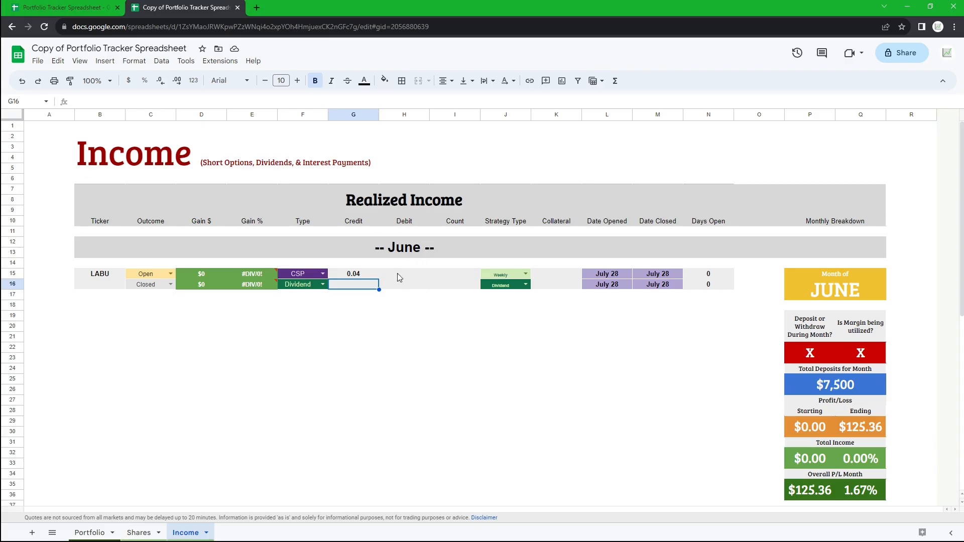
left_click(397, 273)
type("0")
key("Return")
- Inspect the Gain $ formula in the LABU row
left_click(203, 274)
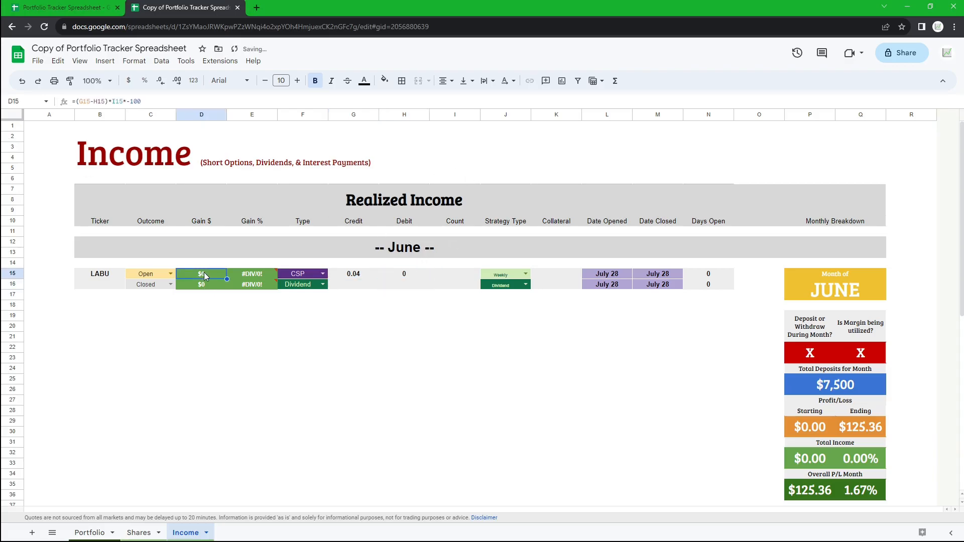
double_click(205, 275)
key("Escape")
- Set the LABU row's contract count to -1
left_click(475, 278)
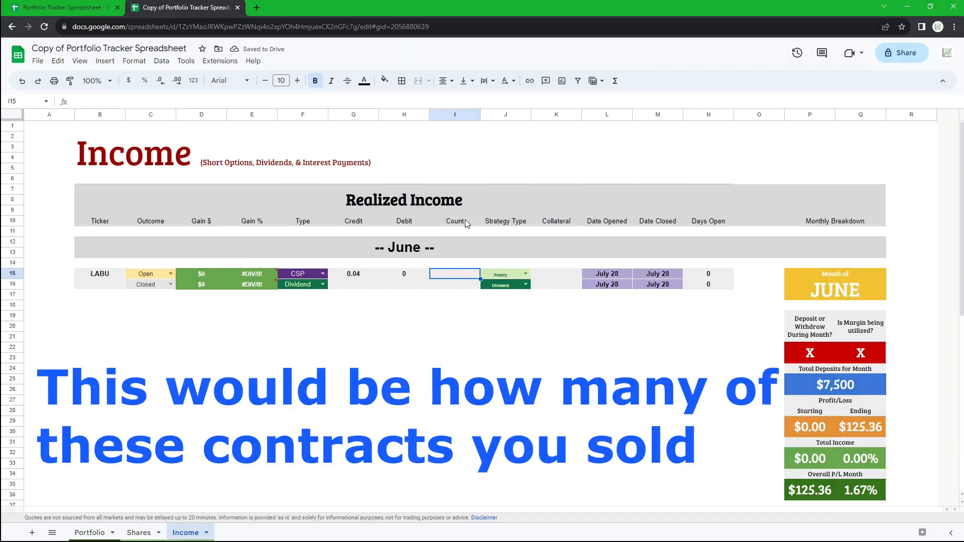
left_click_drag(202, 276, 256, 285)
left_click(452, 326)
left_click(457, 276)
type("-1")
key("Return")
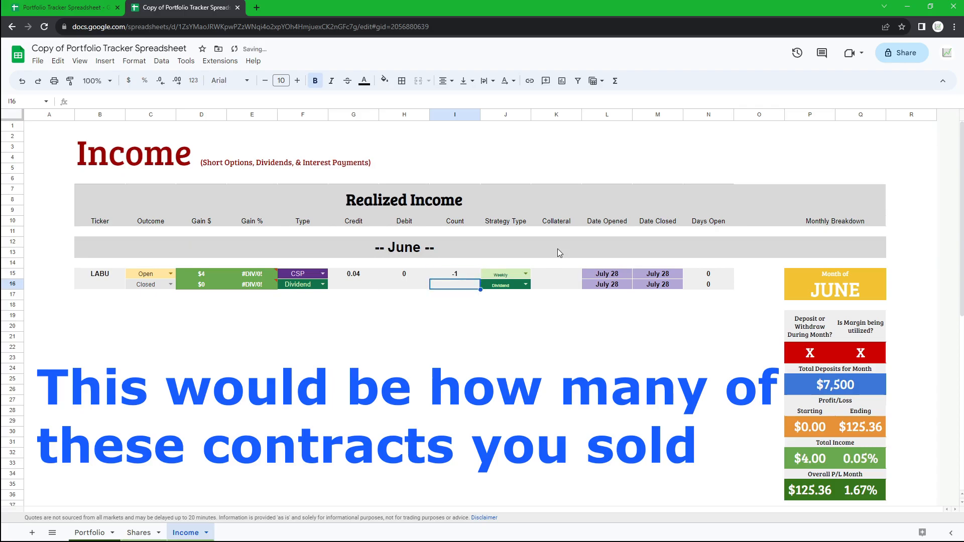
- Set the LABU row's outcome to Closed and its strategy type to Weekly
left_click_drag(459, 275, 391, 274)
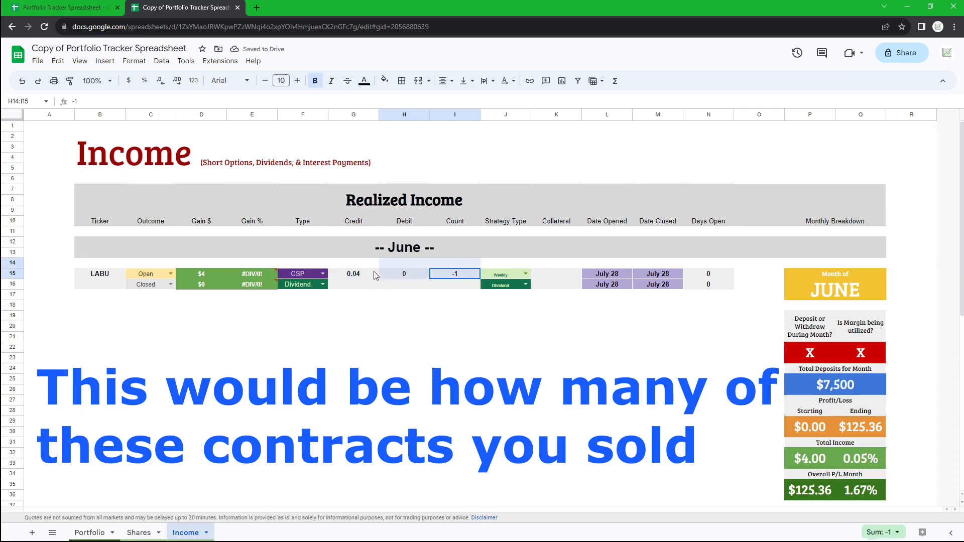
left_click(427, 327)
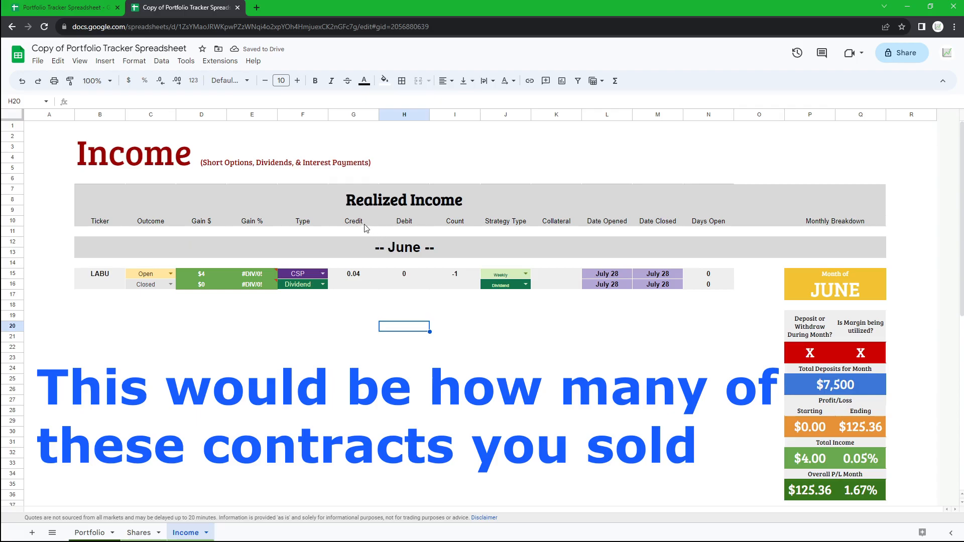
left_click(161, 275)
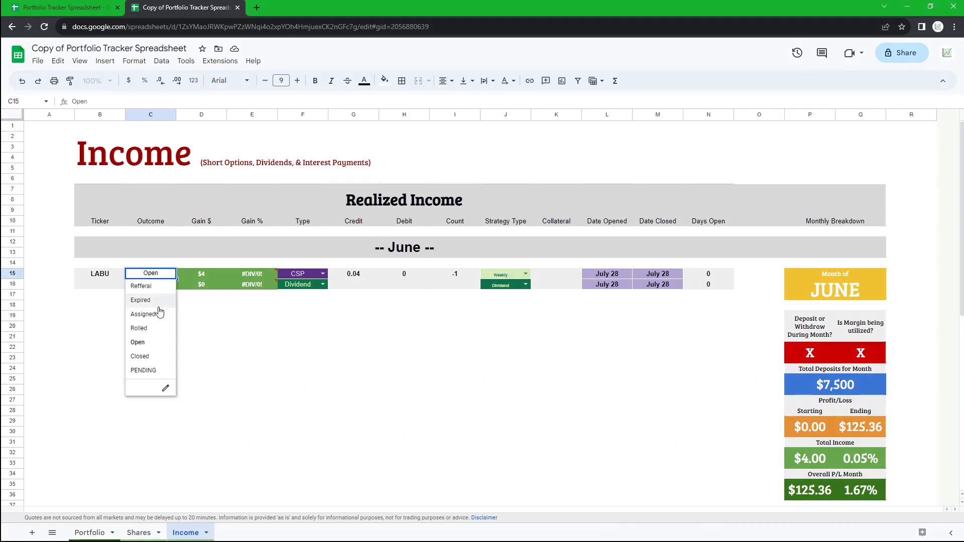
left_click(139, 356)
left_click(302, 337)
left_click(526, 275)
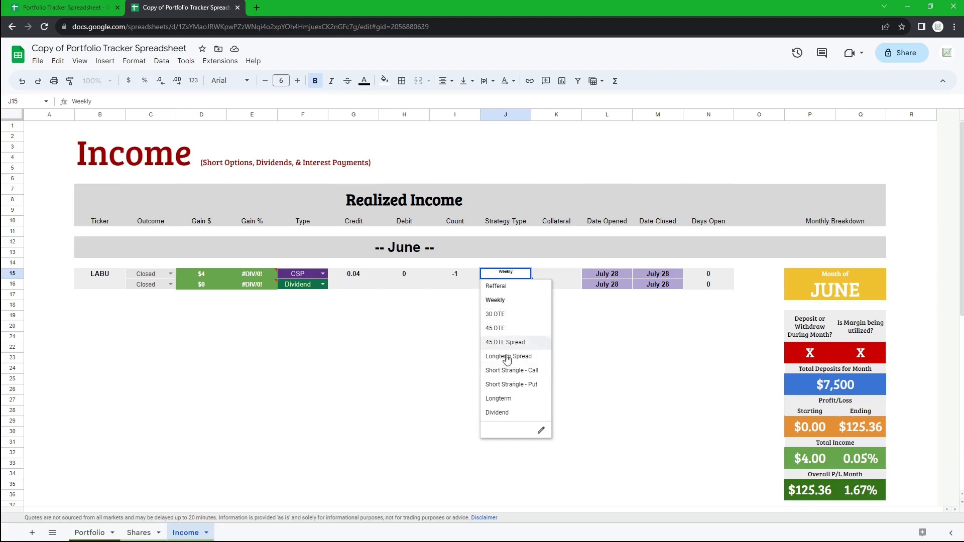
left_click(513, 304)
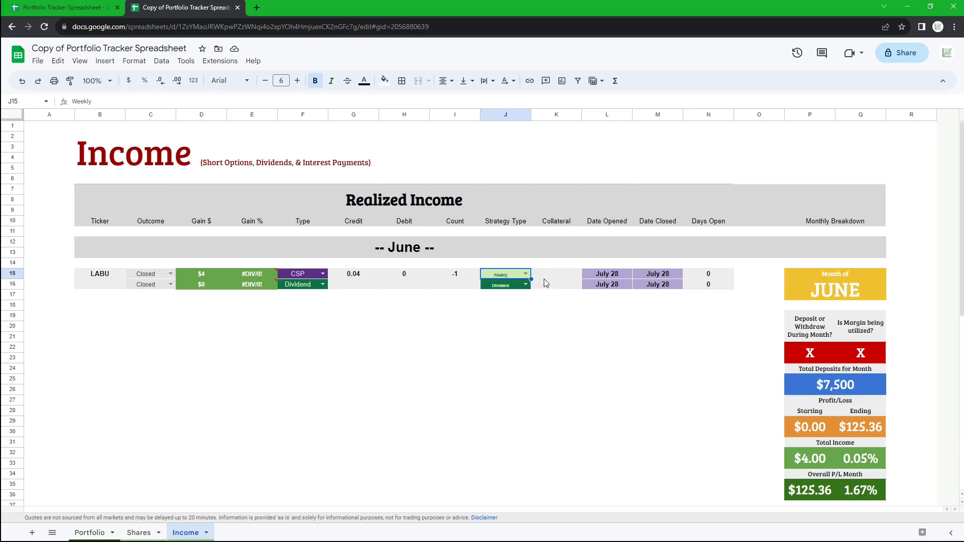
- Check the LABU put's $5.5 strike in Robinhood, then enter 550 as the LABU row's collateral
left_click(548, 279)
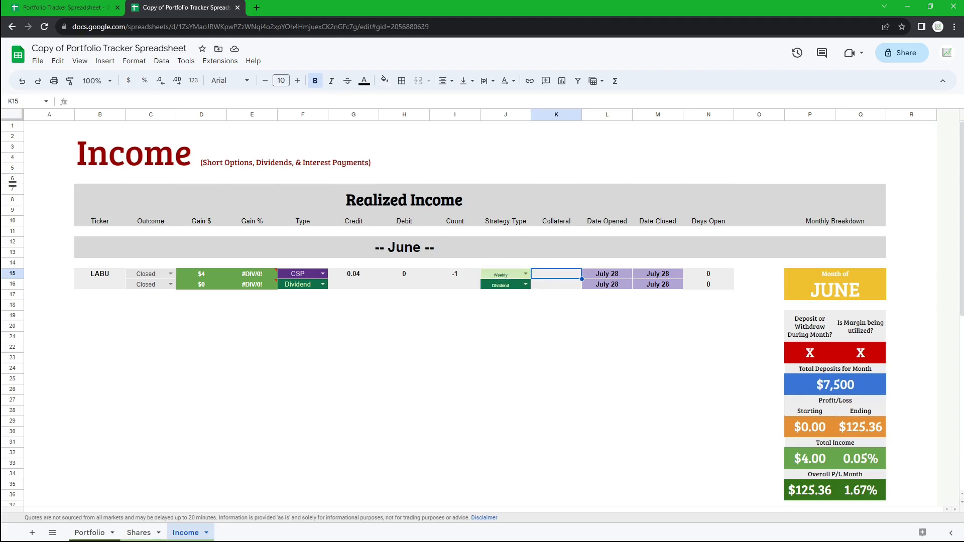
key("alt+Tab")
double_click(166, 115)
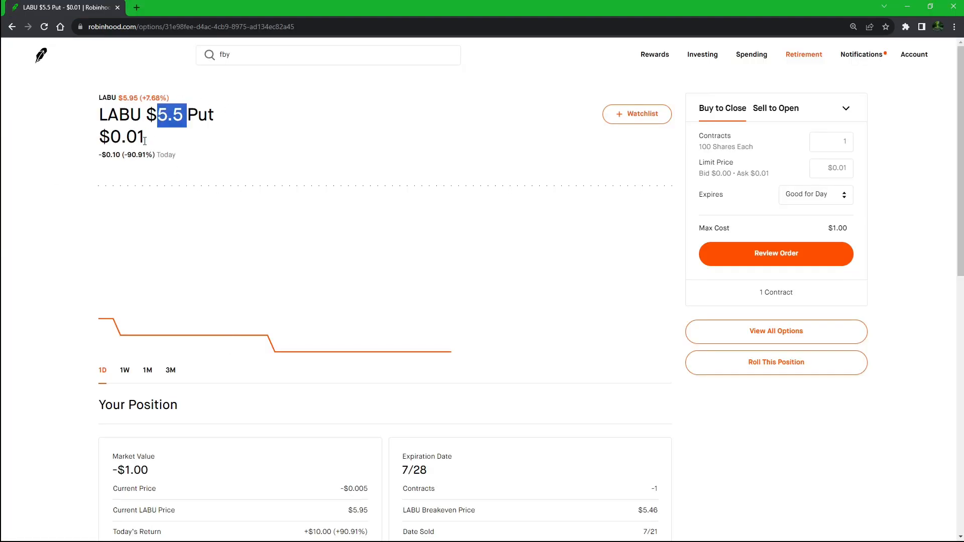
scroll(97, 319, "down", 5)
scroll(103, 280, "up", 5)
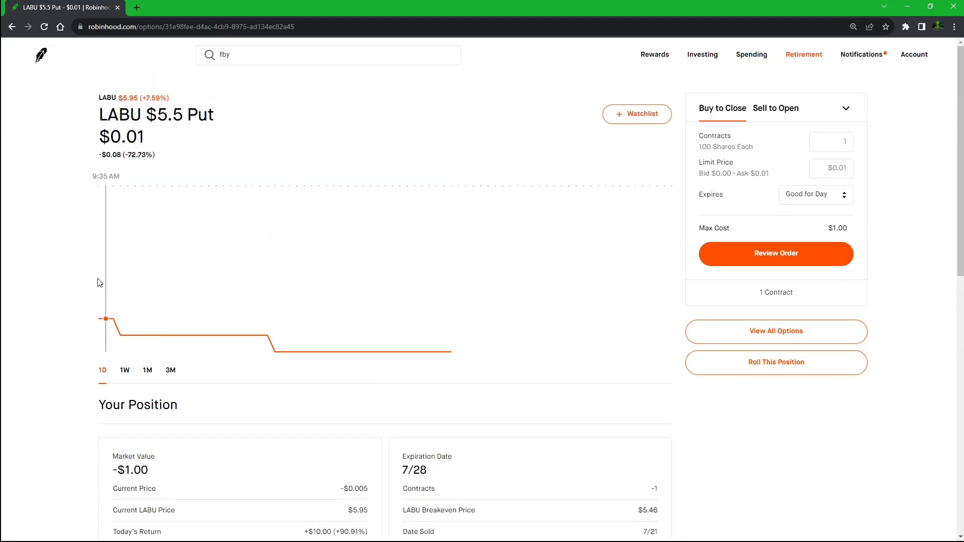
key("alt+Tab")
double_click(568, 275)
type("550")
key("Return")
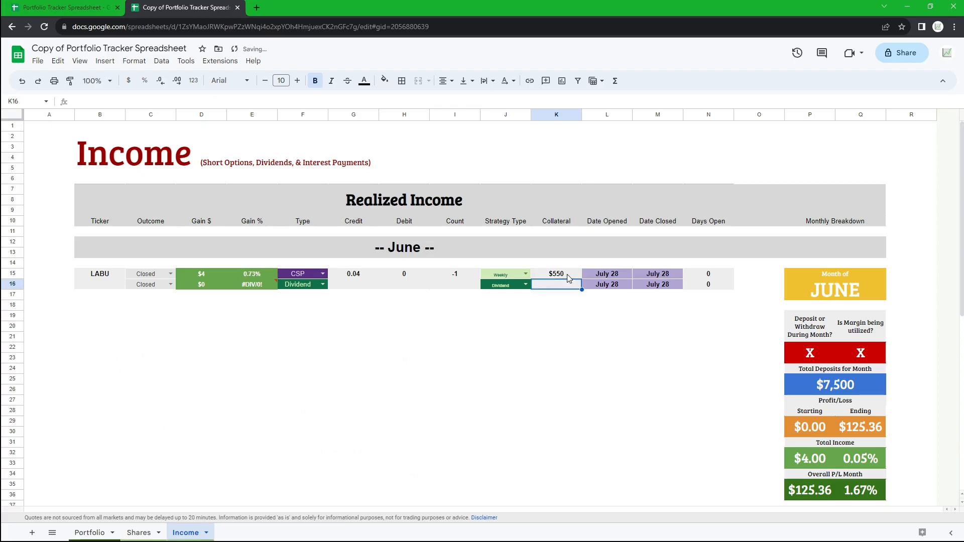
- Set the LABU row's opening date to July 24 using the date picker
left_click(569, 276)
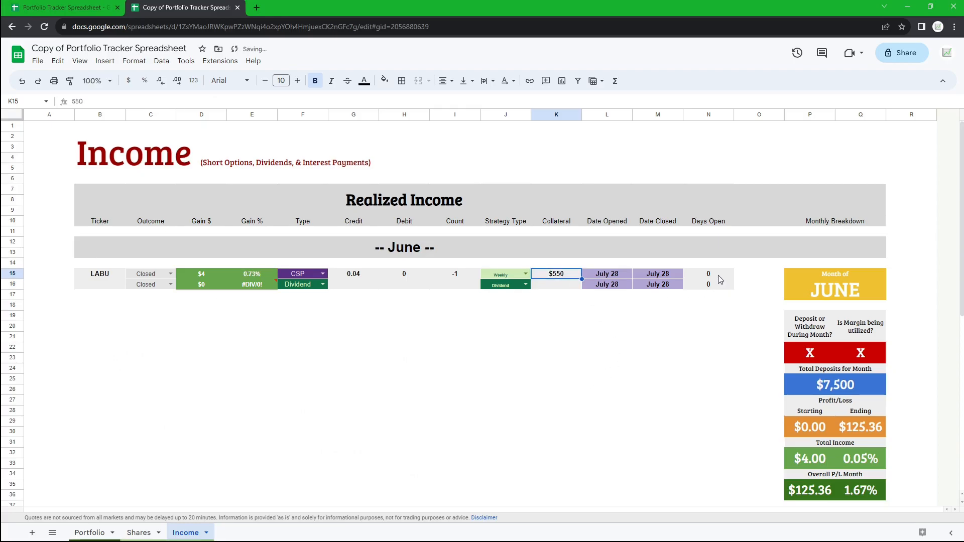
left_click(613, 271)
double_click(613, 274)
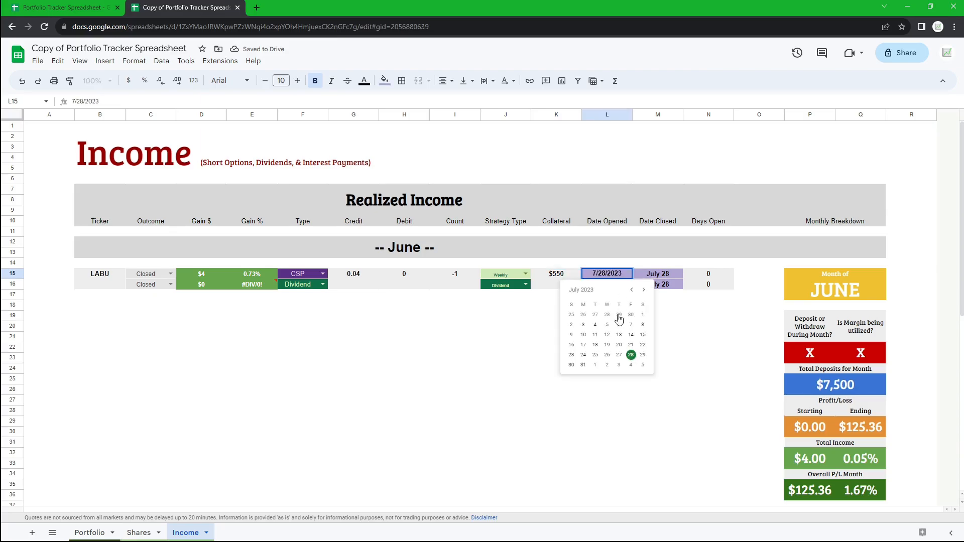
left_click(584, 356)
- Pick July 28 as the LABU row's closing date and inspect its Days Open value
left_click(660, 275)
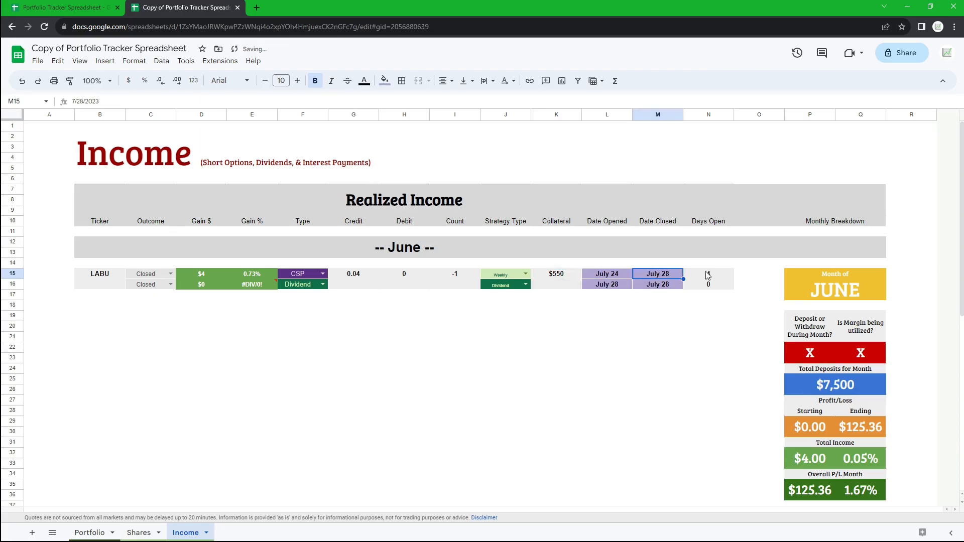
double_click(660, 275)
left_click(682, 355)
left_click(718, 276)
left_click_drag(717, 221, 719, 280)
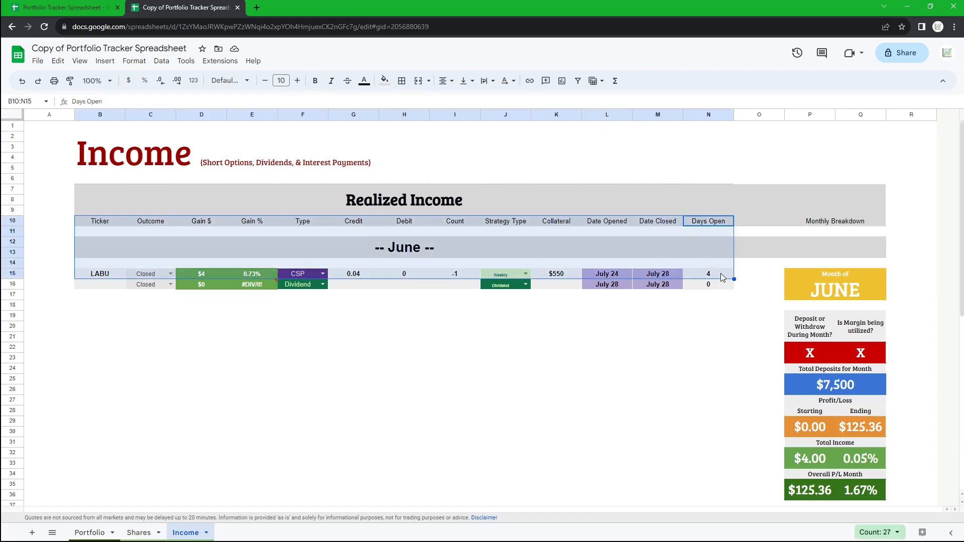
left_click(718, 279)
- Set the LABU row's outcome to Open
left_click_drag(207, 272, 272, 276)
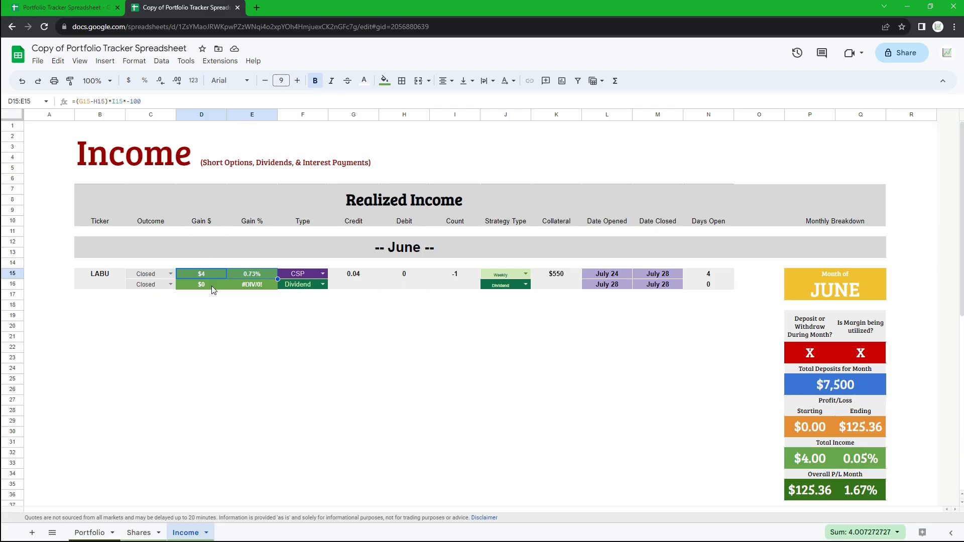
left_click(258, 311)
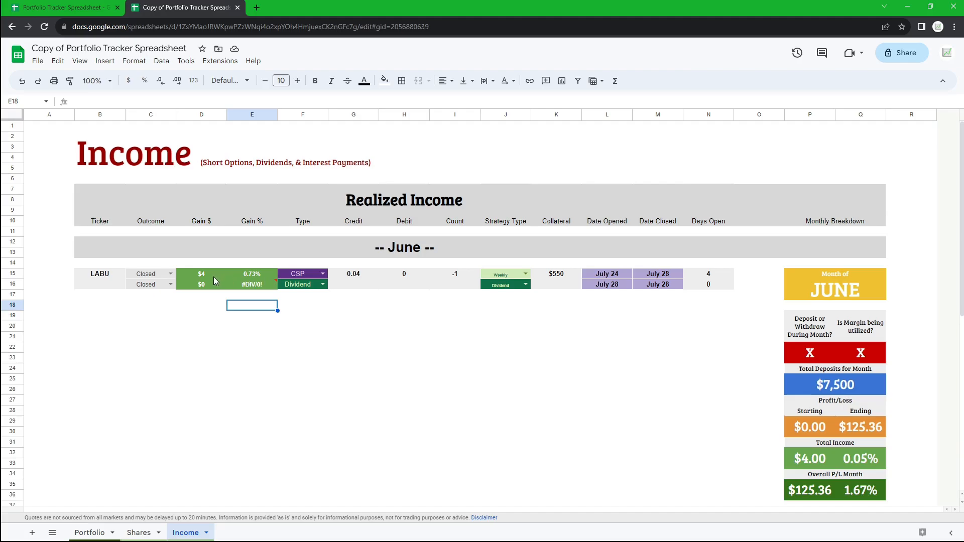
left_click(161, 273)
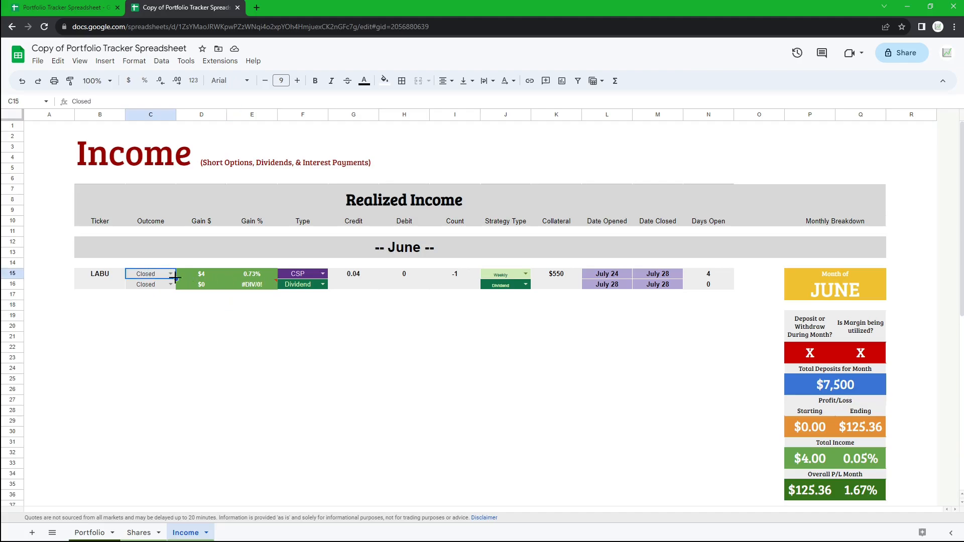
left_click(171, 276)
left_click(139, 343)
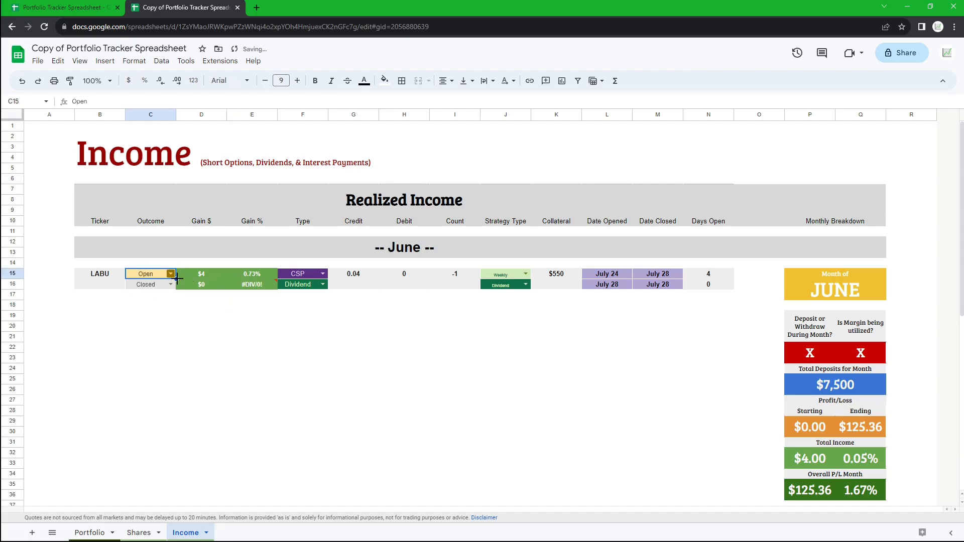
- Clear the LABU row's contract count and debit values
left_click(460, 276)
key("Delete")
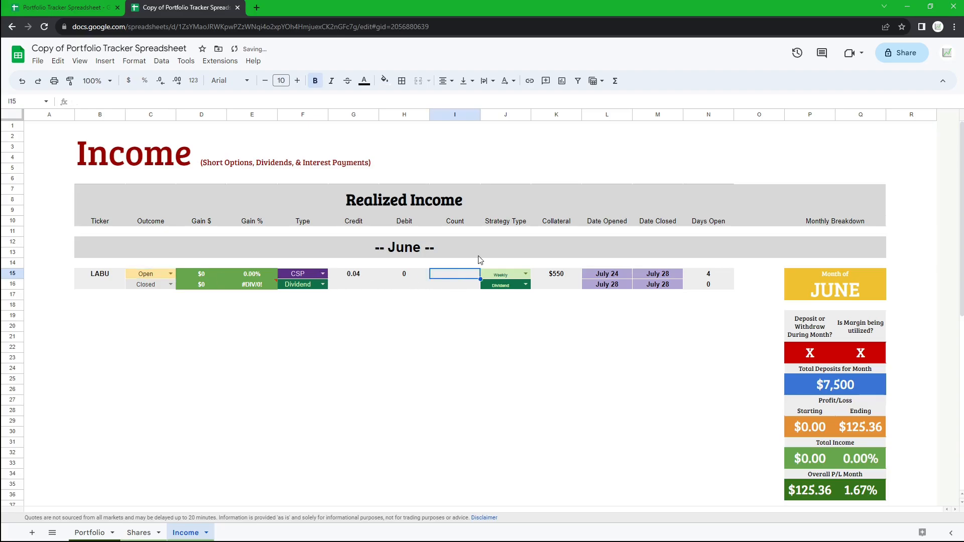
left_click_drag(207, 277, 246, 276)
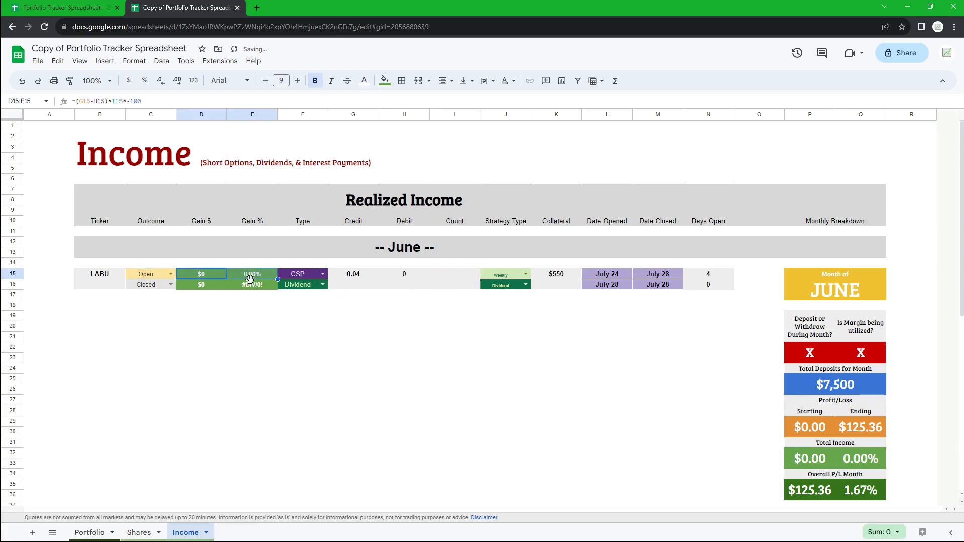
left_click(405, 277)
key("Delete")
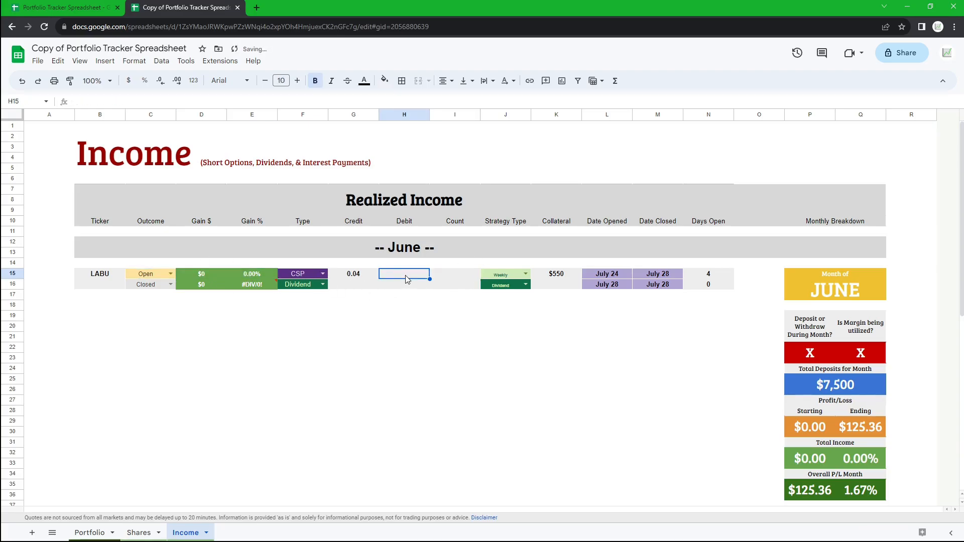
left_click(359, 277)
left_click_drag(659, 275, 610, 275)
left_click_drag(100, 274, 709, 276)
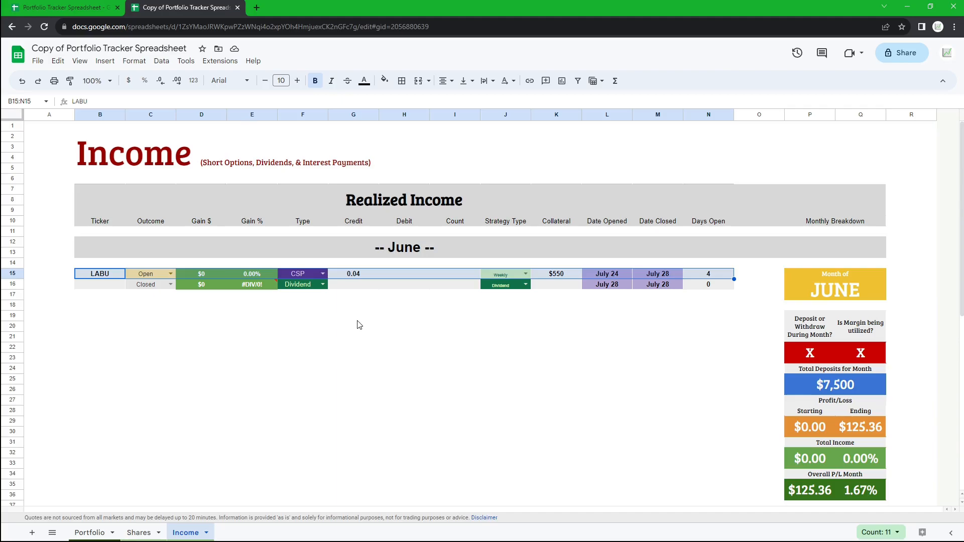
left_click(299, 285)
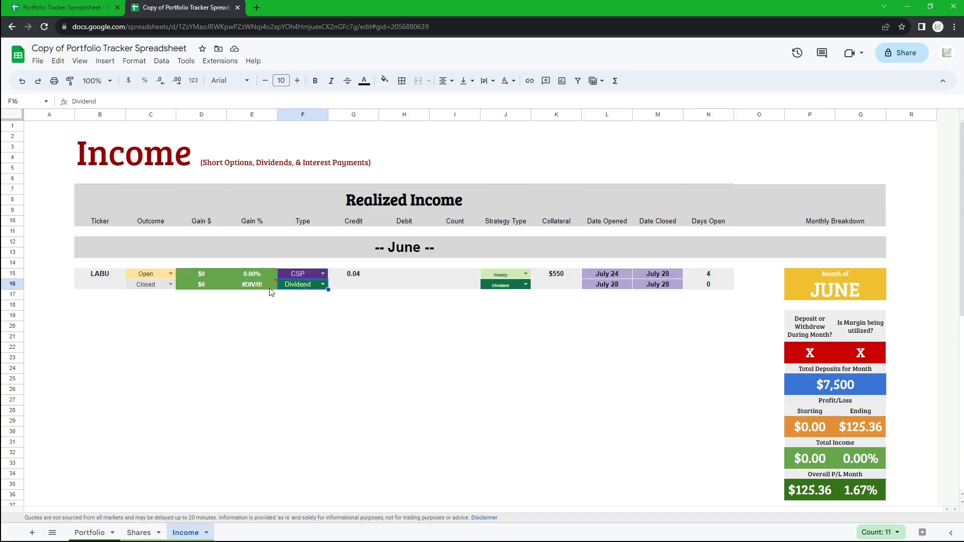
- Enter KEY as the ticker in the second income row
left_click(94, 287)
type("KEY")
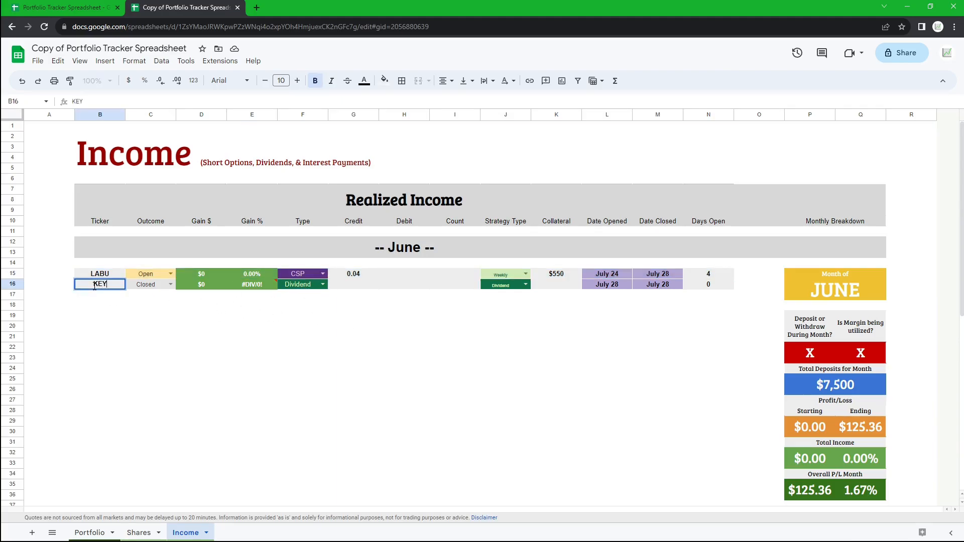
key("Return")
left_click(164, 285)
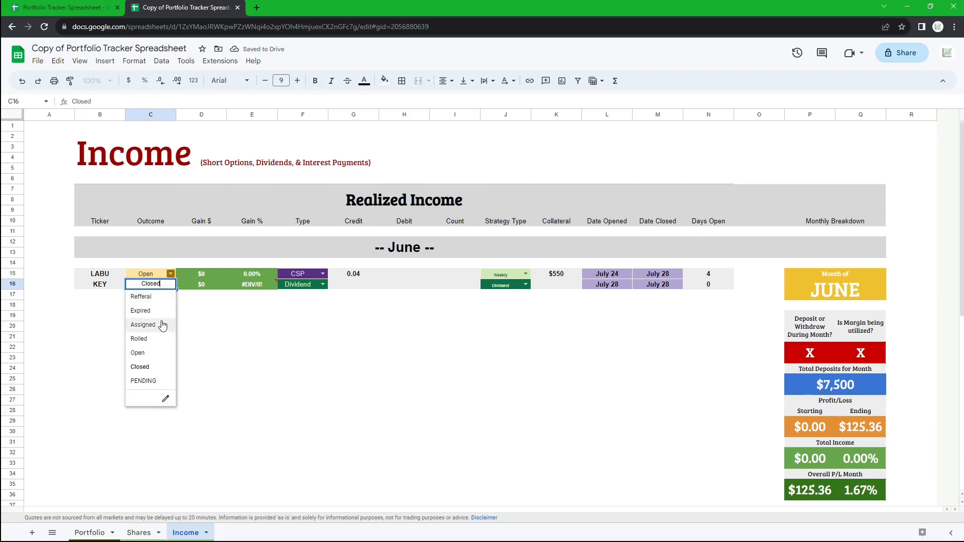
left_click(249, 337)
- Choose Dividend as the KEY row's type
mouse_move(265, 289)
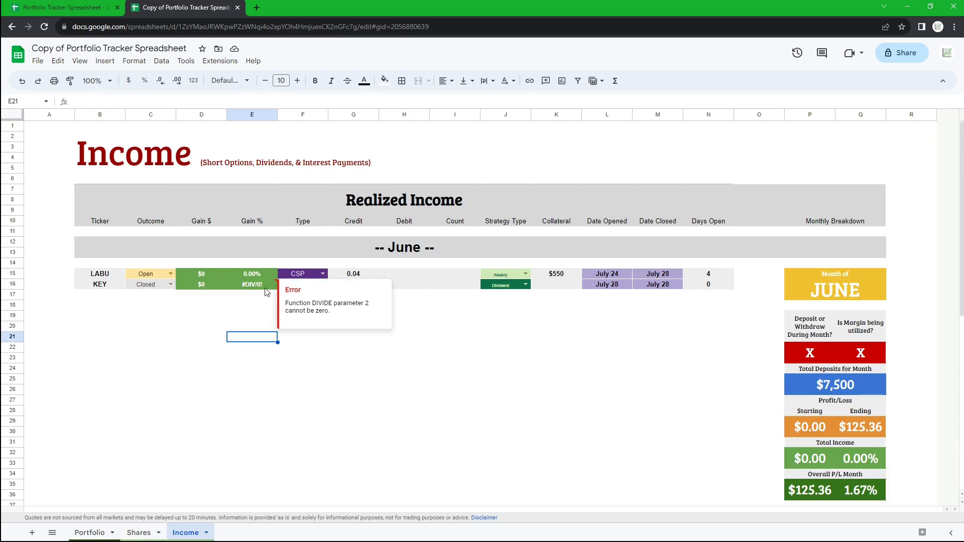
left_click(323, 284)
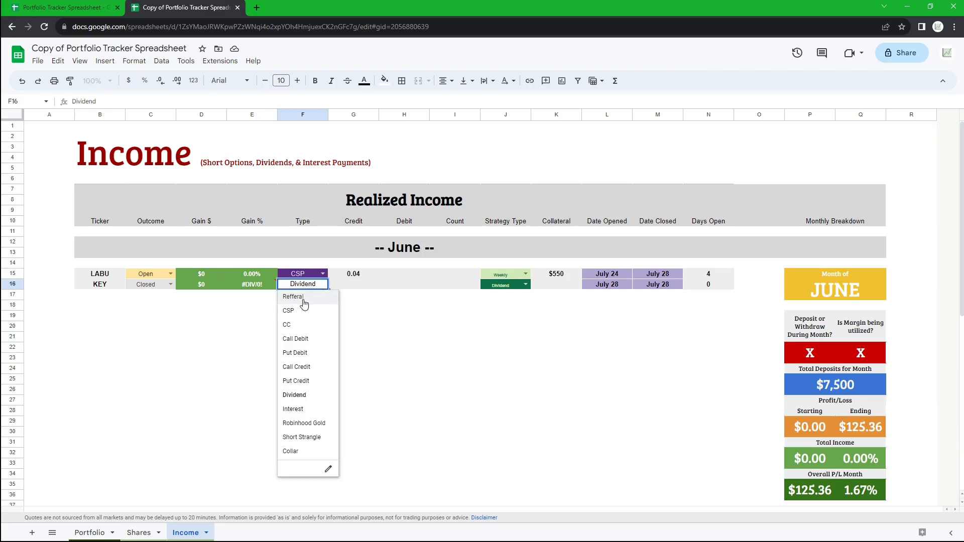
left_click(301, 395)
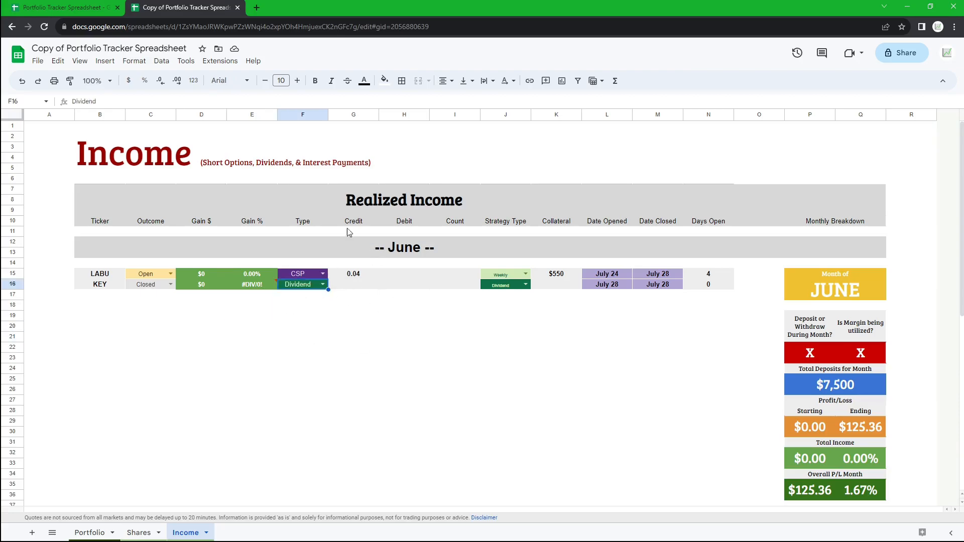
- Set the KEY row's credit to .15 and its debit to 0
left_click(353, 286)
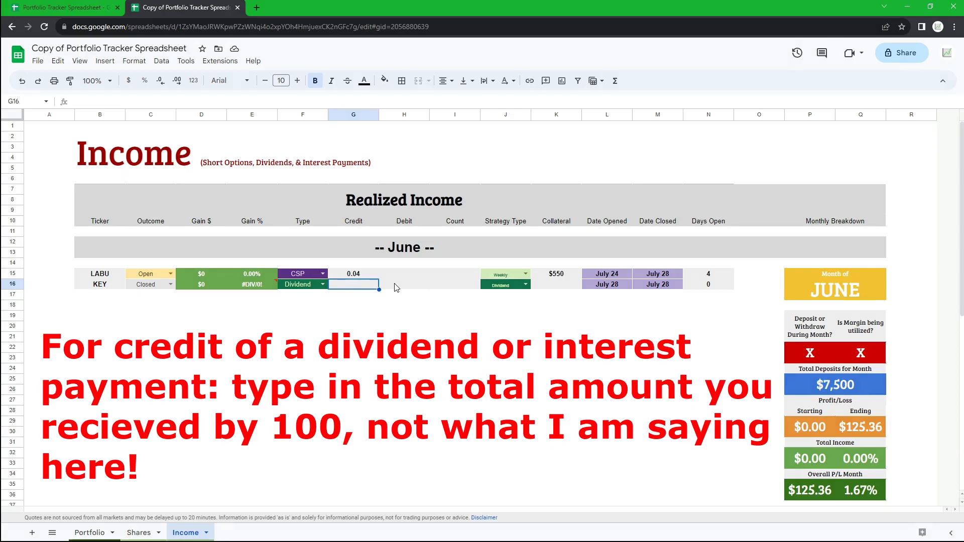
type(".15")
left_click(397, 288)
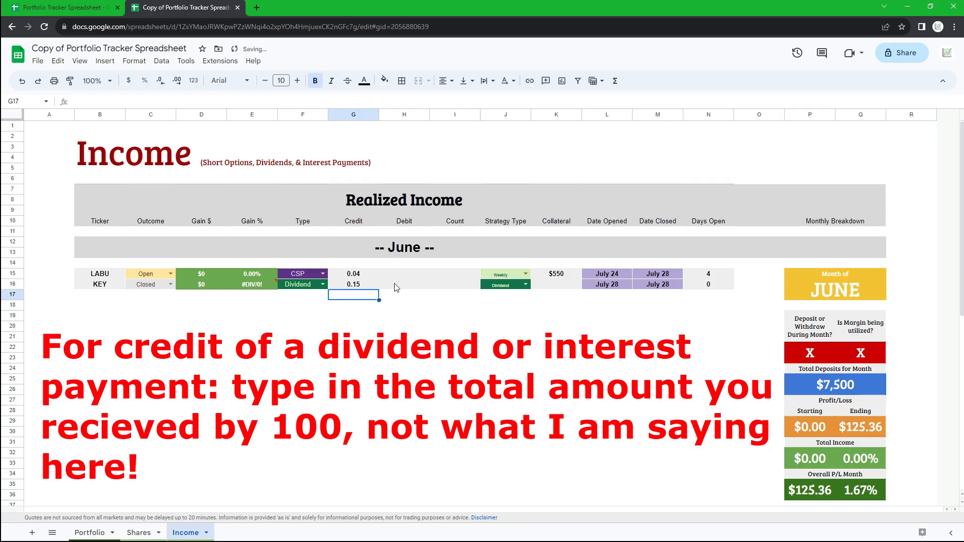
type("0")
- Set the KEY row's contract count to -1
left_click(452, 286)
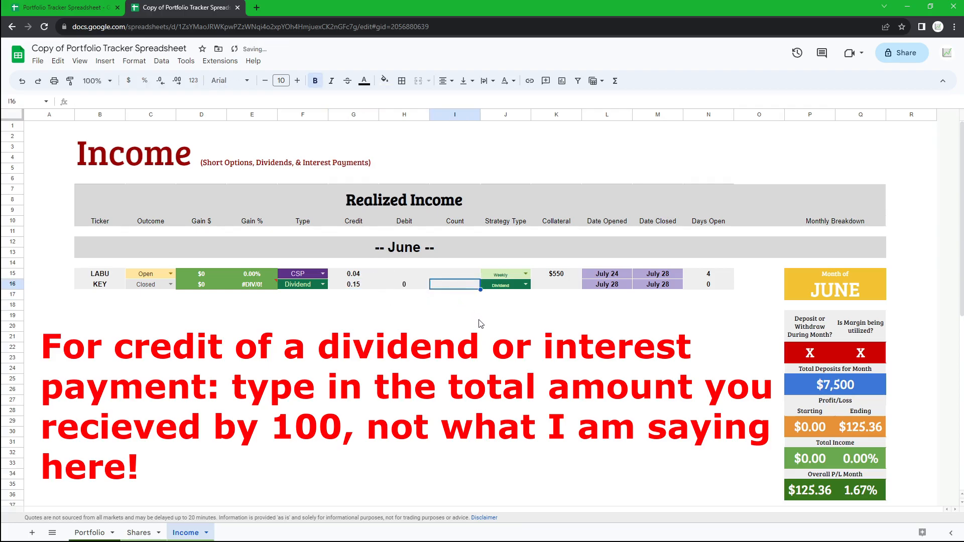
type("-1")
key("Return")
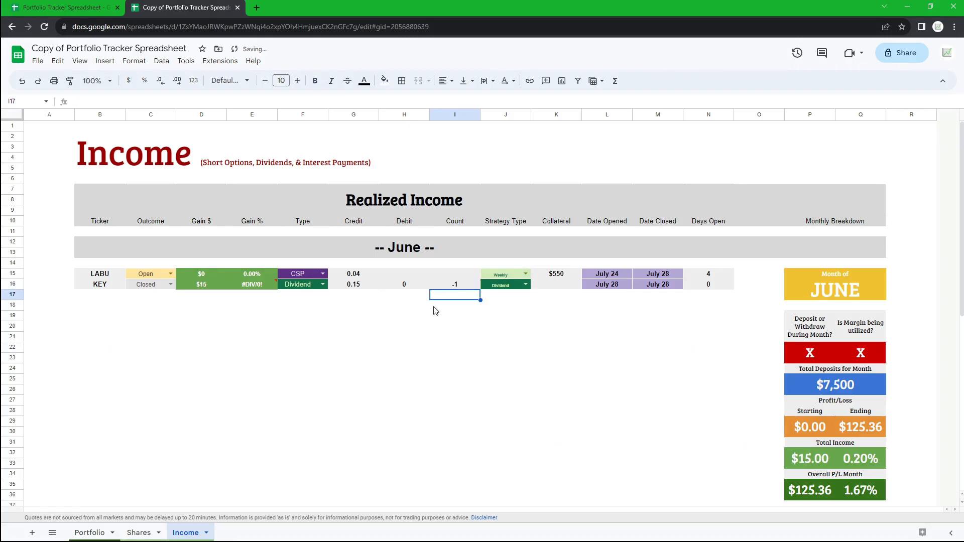
- Set the KEY row's strategy type to Dividend and its collateral to 1200
left_click(526, 285)
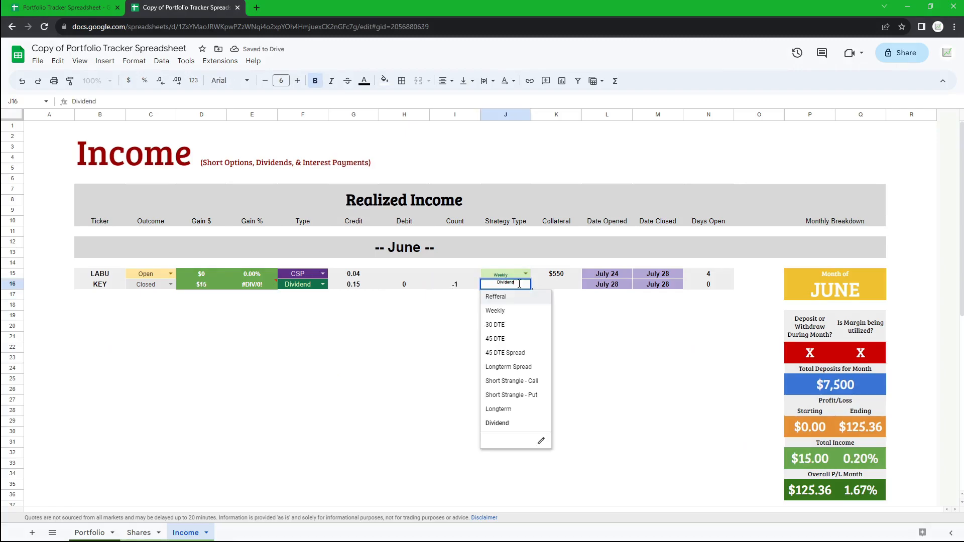
left_click(511, 429)
left_click(557, 285)
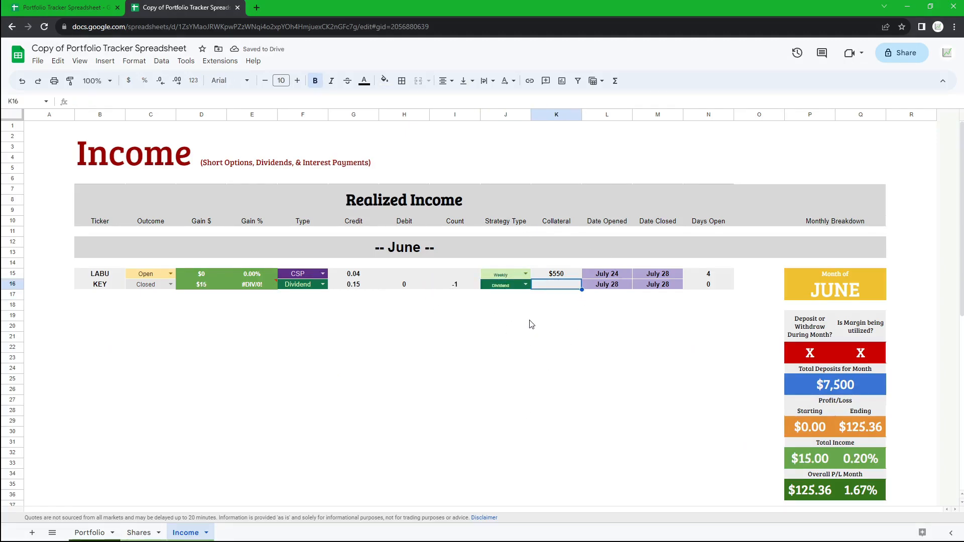
type("1200")
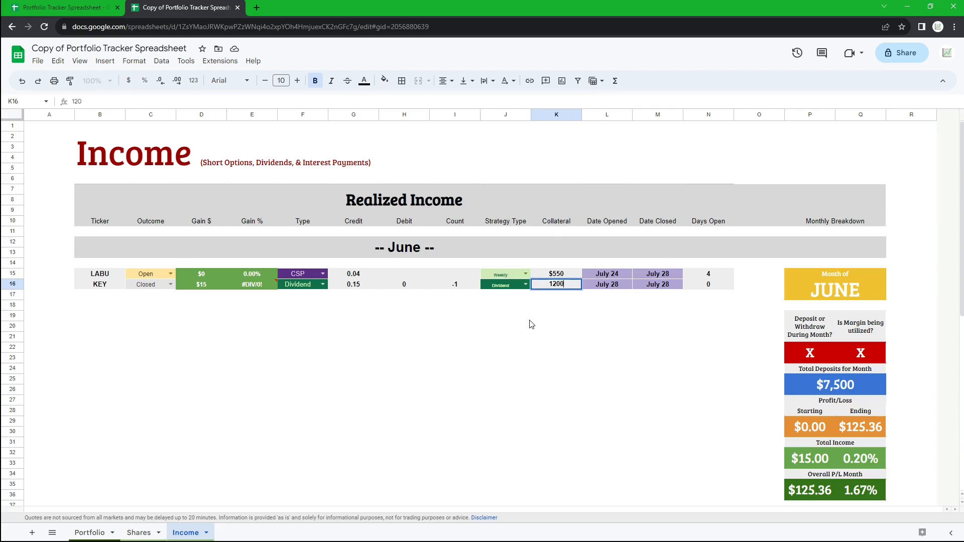
key("Return")
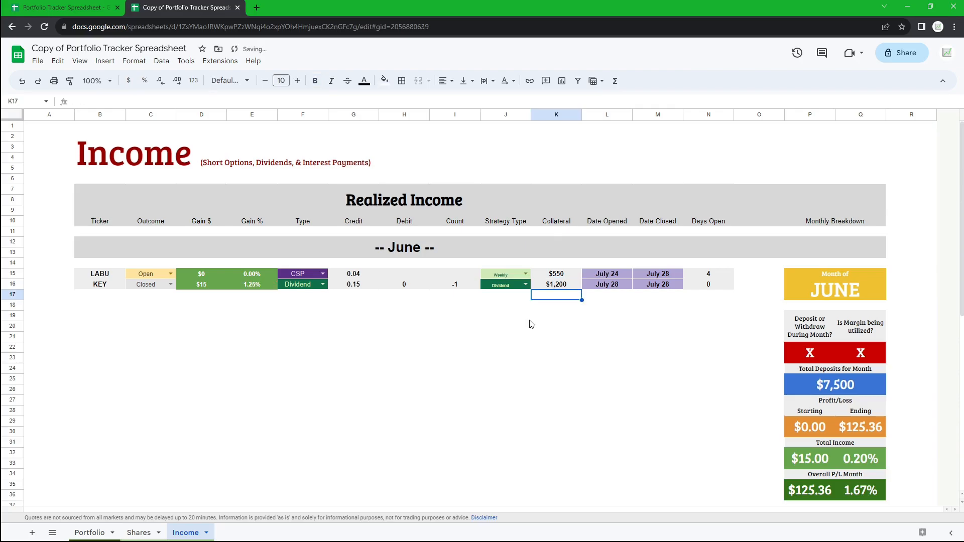
- Inspect the KEY row's dates, Days Open formula and gain values
double_click(622, 286)
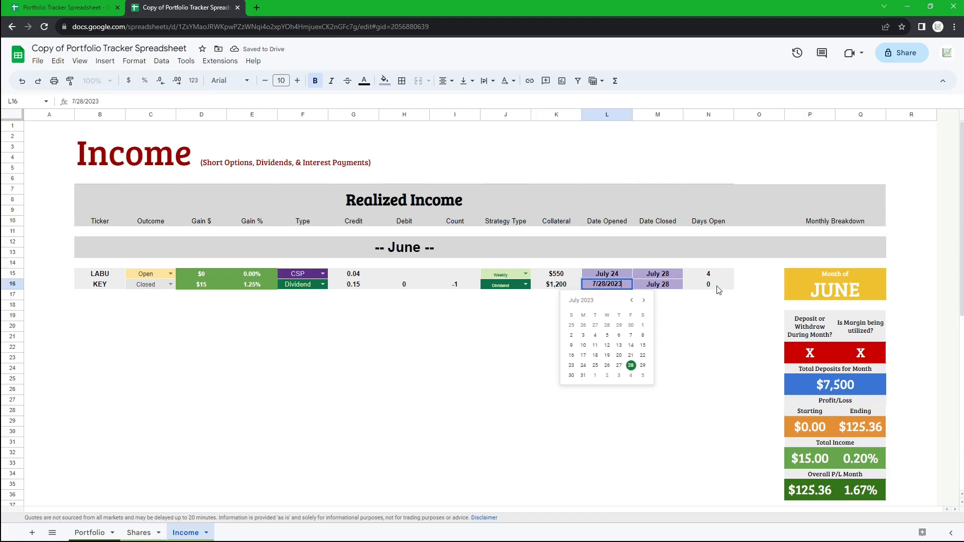
left_click_drag(716, 285, 610, 284)
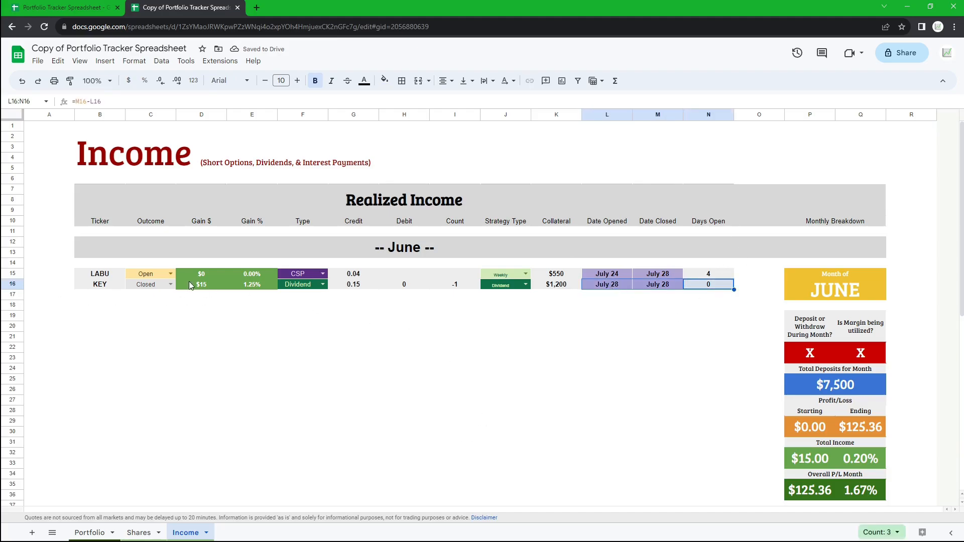
left_click_drag(188, 285, 238, 284)
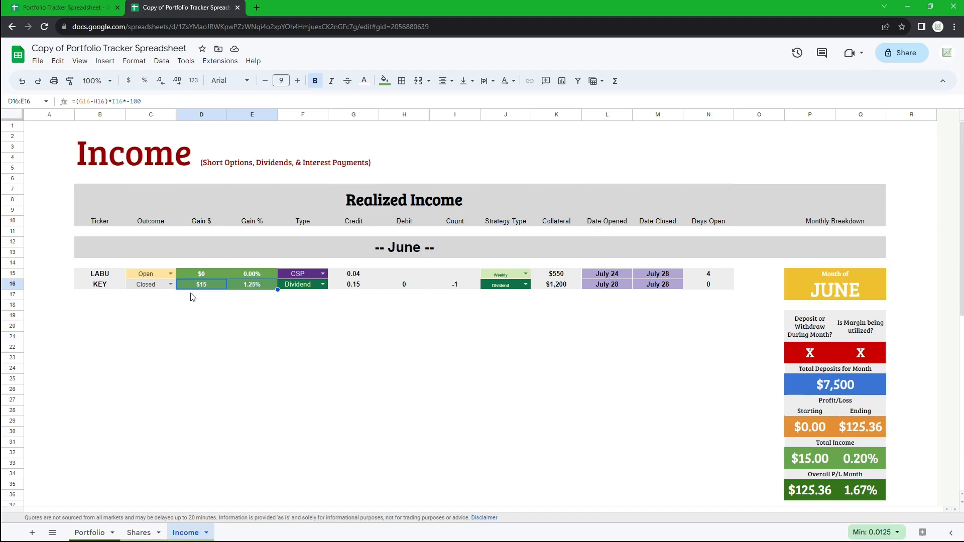
scroll(543, 396, "down", 1)
scroll(585, 401, "up", 1)
left_click_drag(86, 285, 722, 273)
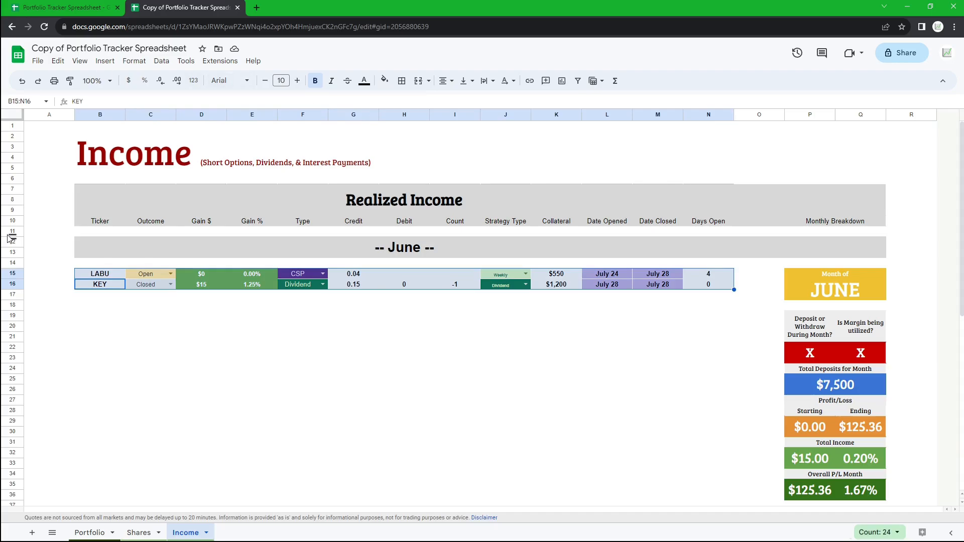
left_click(260, 308)
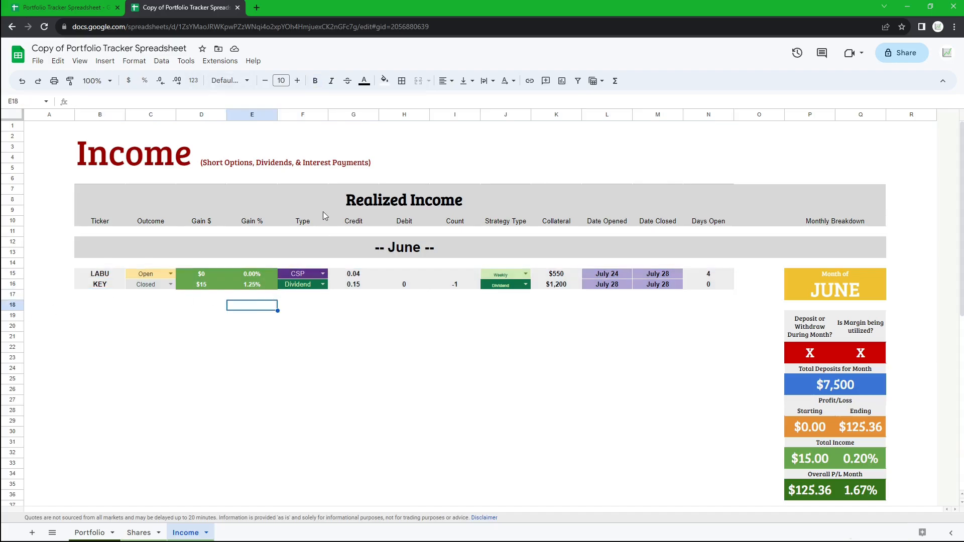
left_click(325, 150)
- Change the KEY row's type to Interest
left_click(298, 289)
left_click(323, 284)
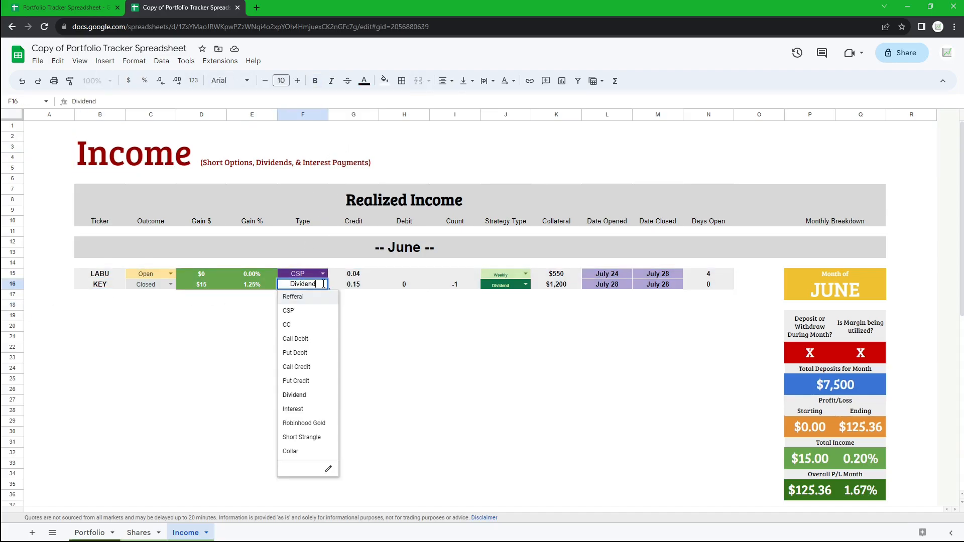
left_click(299, 406)
- Set the KEY row's credit to 0.03
double_click(376, 283)
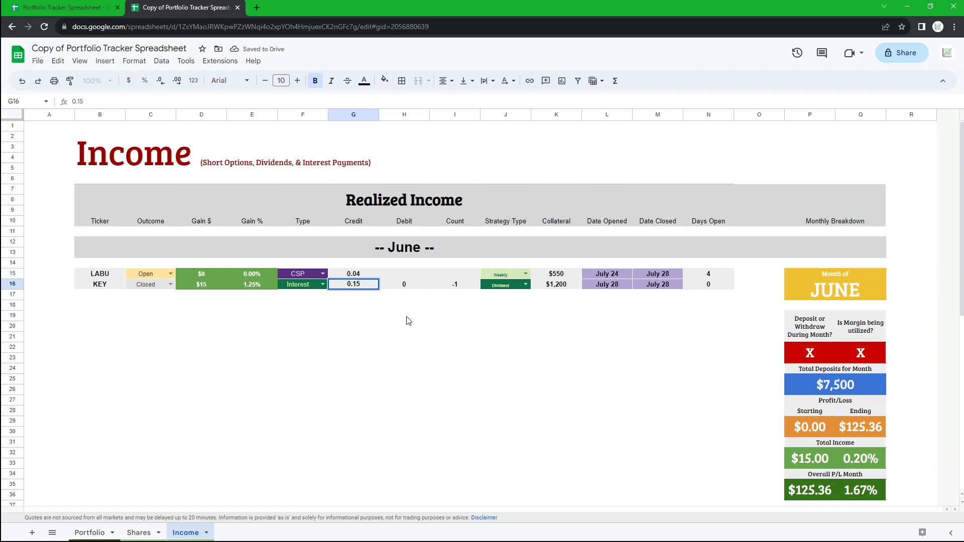
key("BackSpace")
key("BackSpace")
key("Return")
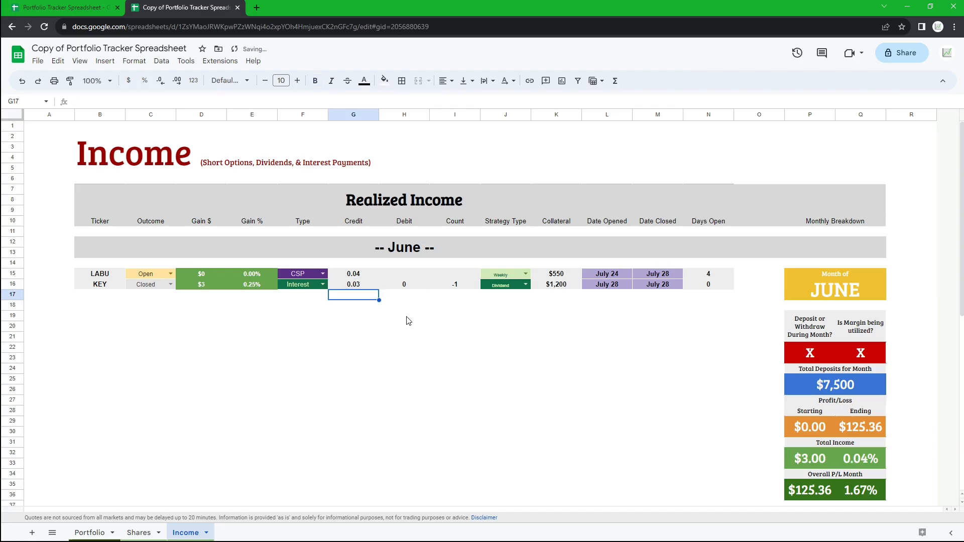
- Inspect the KEY row's gain formula, the credit cells and the June monthly breakdown
left_click(361, 283)
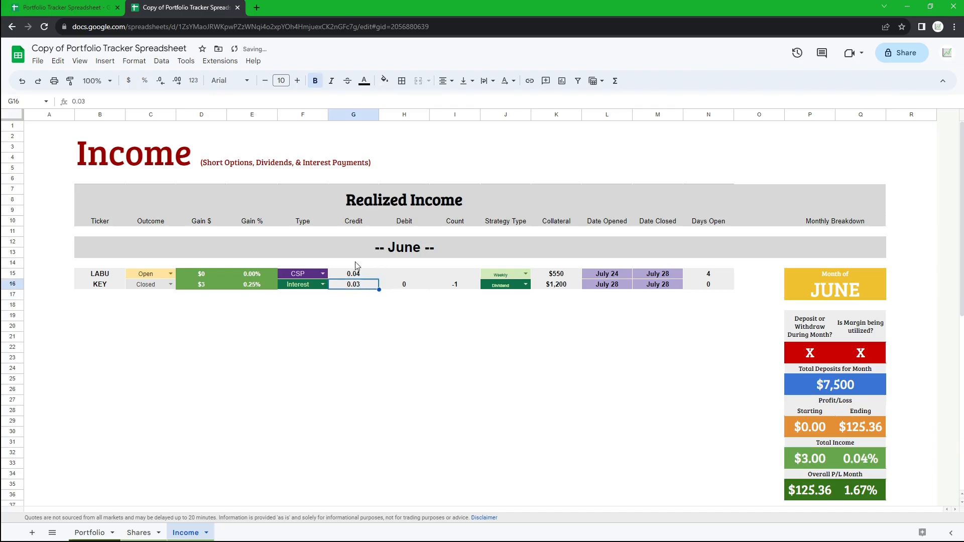
double_click(214, 284)
key("Escape")
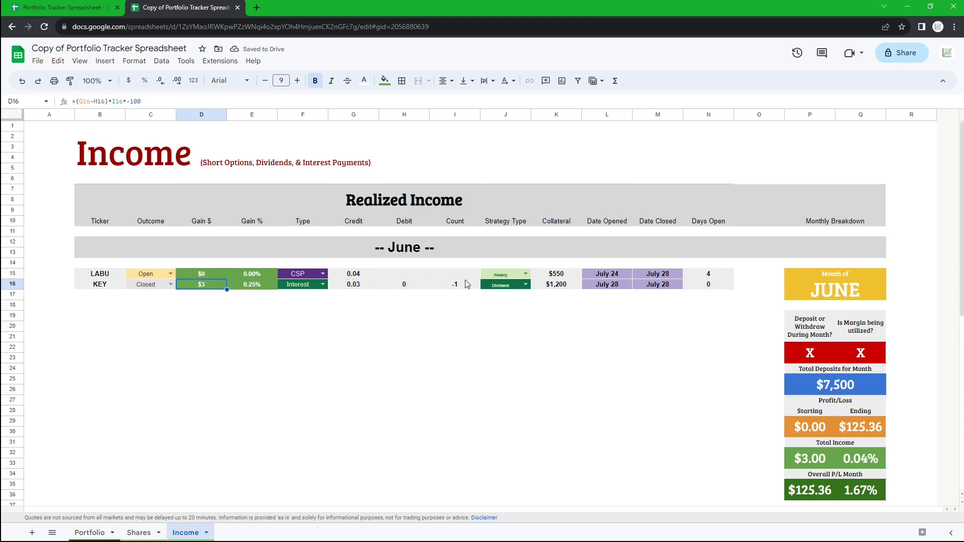
left_click_drag(462, 273, 364, 273)
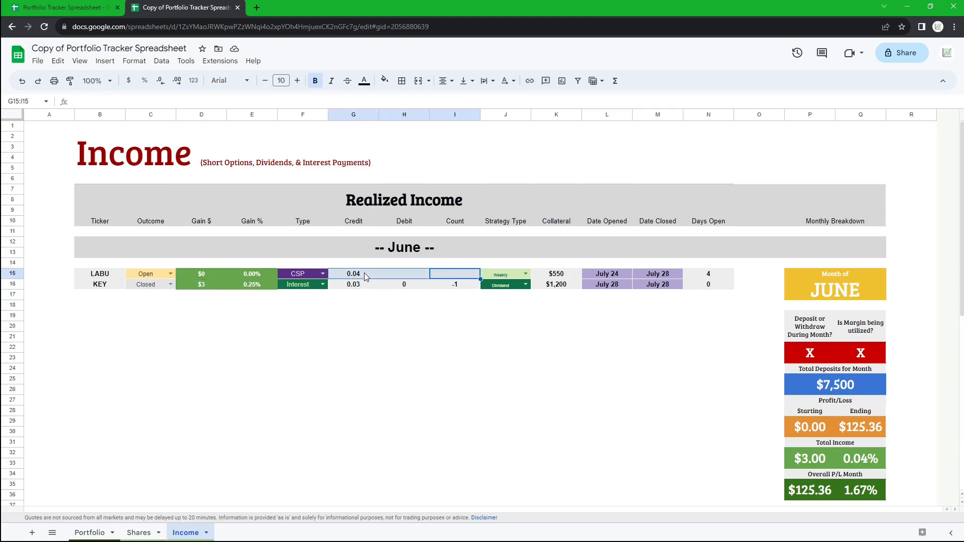
left_click(361, 284)
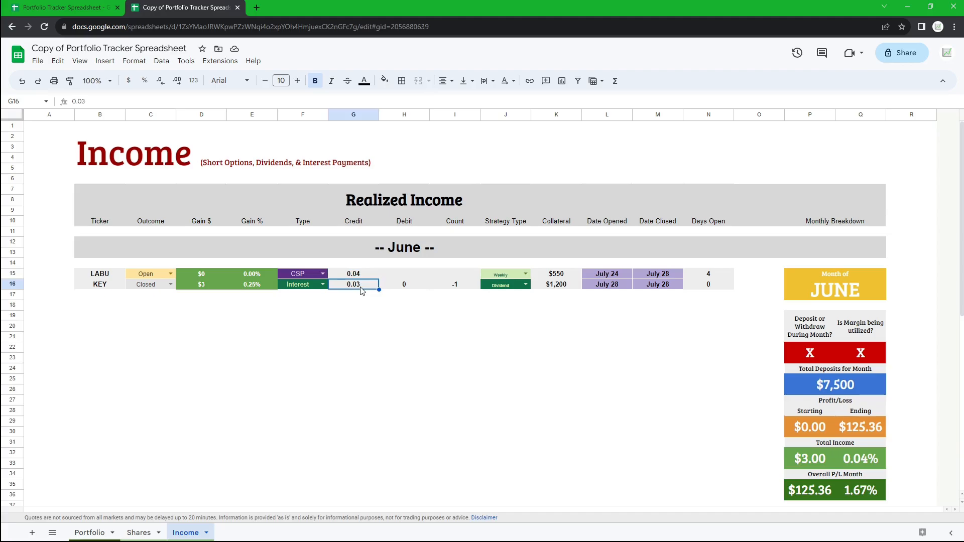
double_click(361, 287)
scroll(847, 258, "down", 2)
left_click_drag(820, 202, 848, 419)
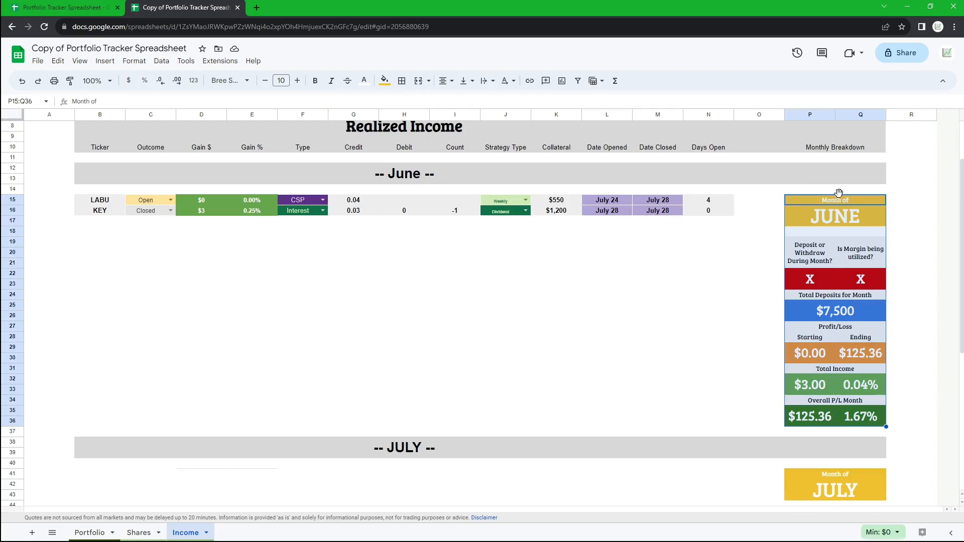
left_click(701, 253)
scroll(582, 240, "up", 2)
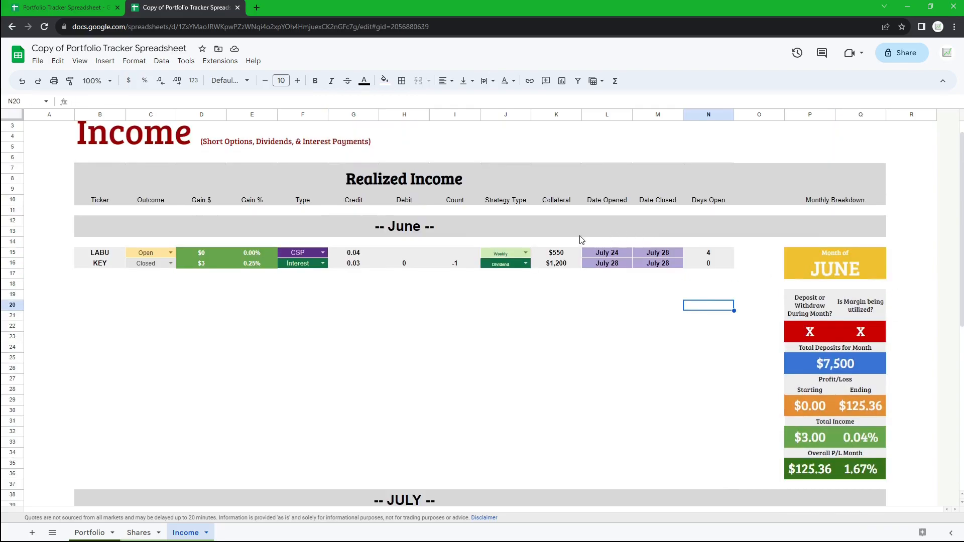
- Copy the whole June section with its monthly breakdown and paste it below row 37
left_click_drag(433, 226, 569, 302)
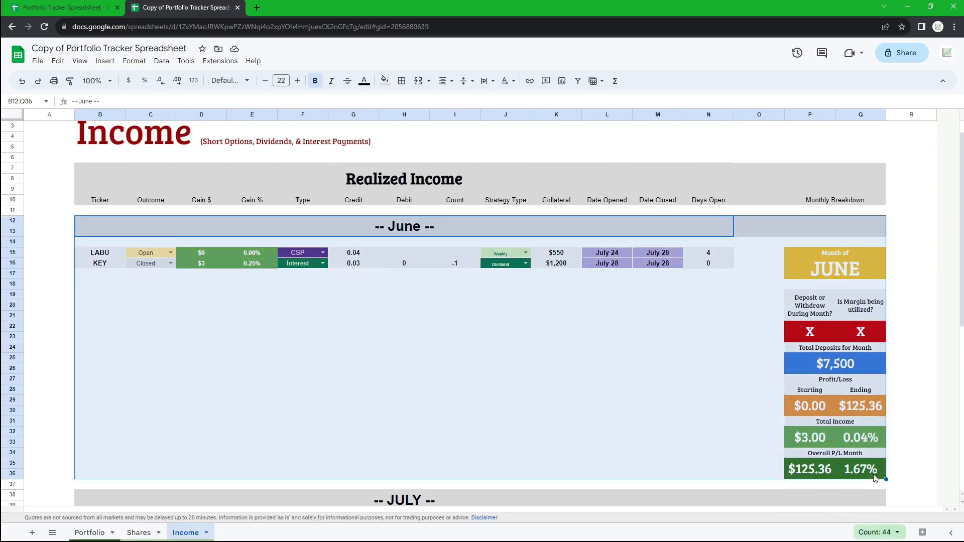
key("ctrl+c")
scroll(656, 290, "down", 5)
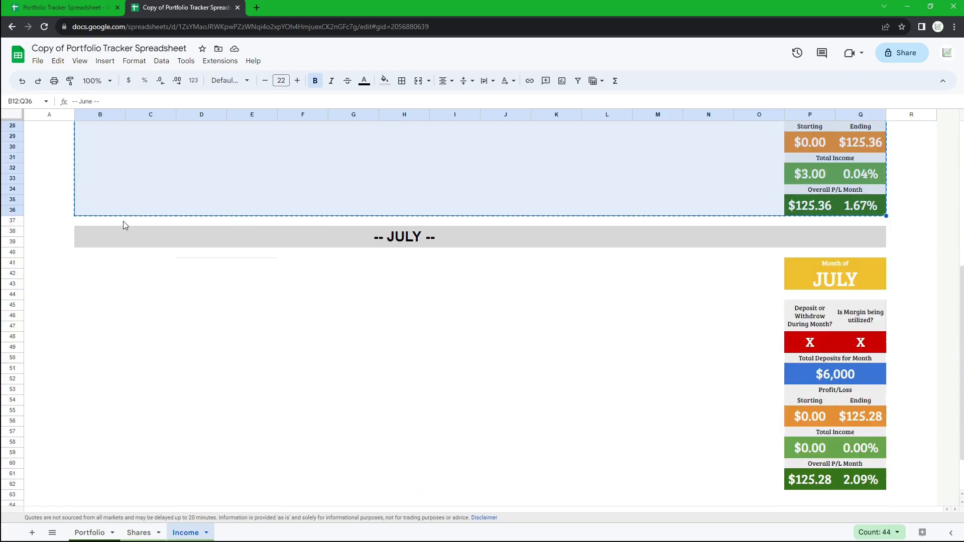
left_click(128, 231)
key("ctrl+v")
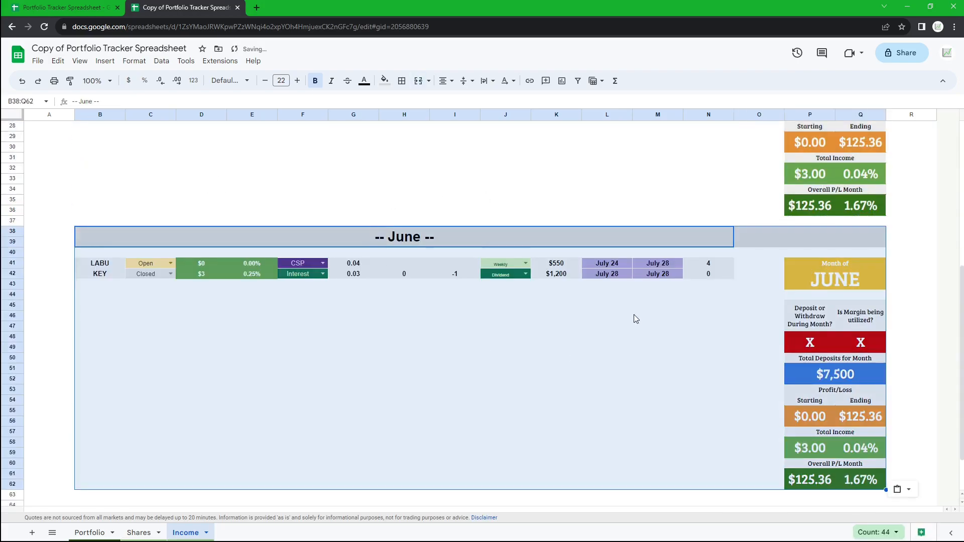
- Clear the LABU and KEY trade rows from the pasted copy of the June section
scroll(634, 315, "down", 1)
left_click_drag(118, 263, 732, 239)
key("Delete")
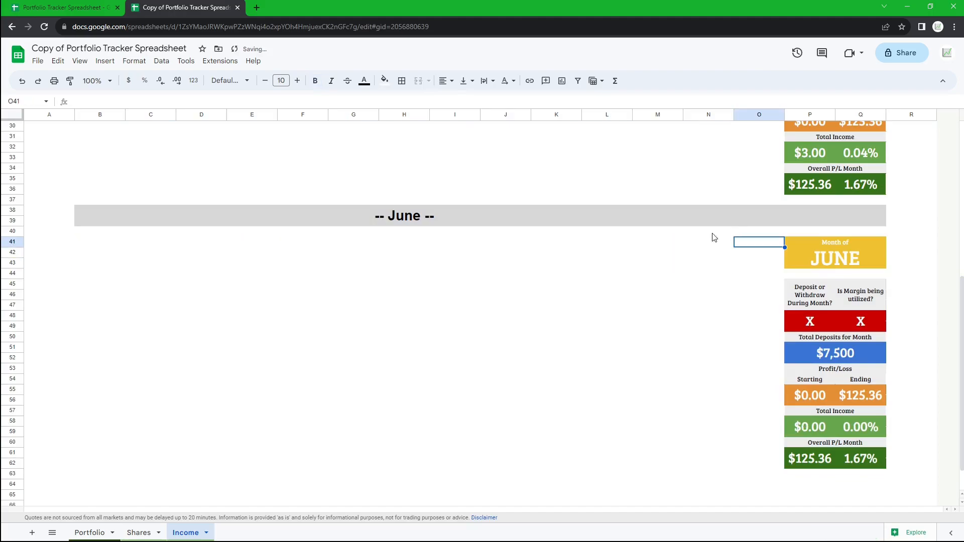
- Examine the pasted section's month header and month title
left_click(476, 218)
double_click(404, 216)
left_click(836, 254)
double_click(833, 260)
scroll(732, 302, "up", 5)
left_click(697, 328)
scroll(752, 300, "down", 3)
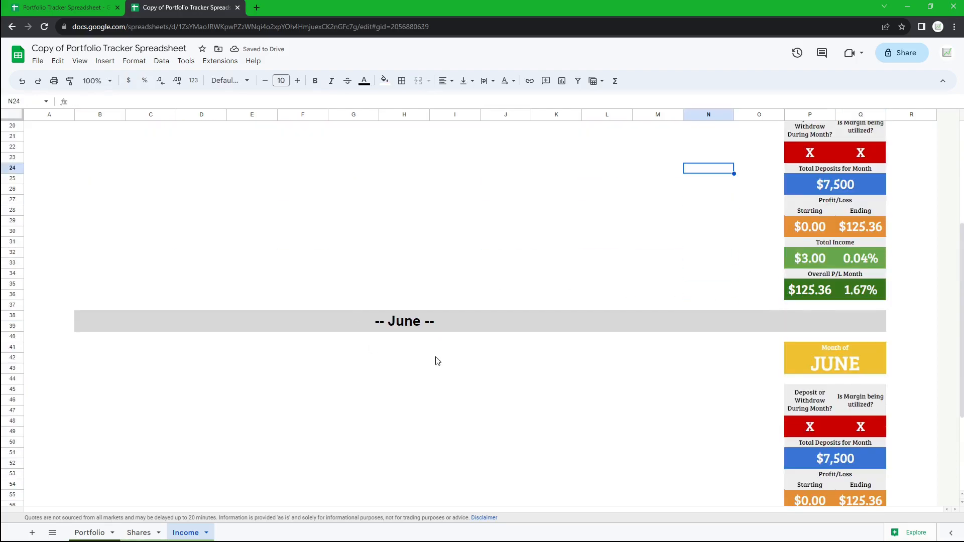
scroll(498, 347, "up", 5)
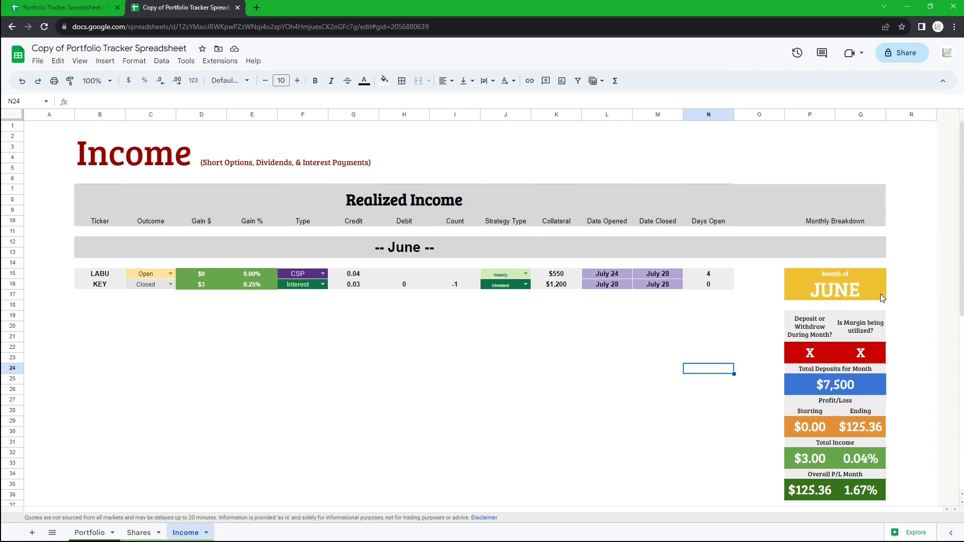
- Examine the June breakdown's deposit, margin, total deposits and overall P/L cells
scroll(835, 284, "down", 2)
left_click_drag(854, 219, 863, 437)
left_click(708, 327)
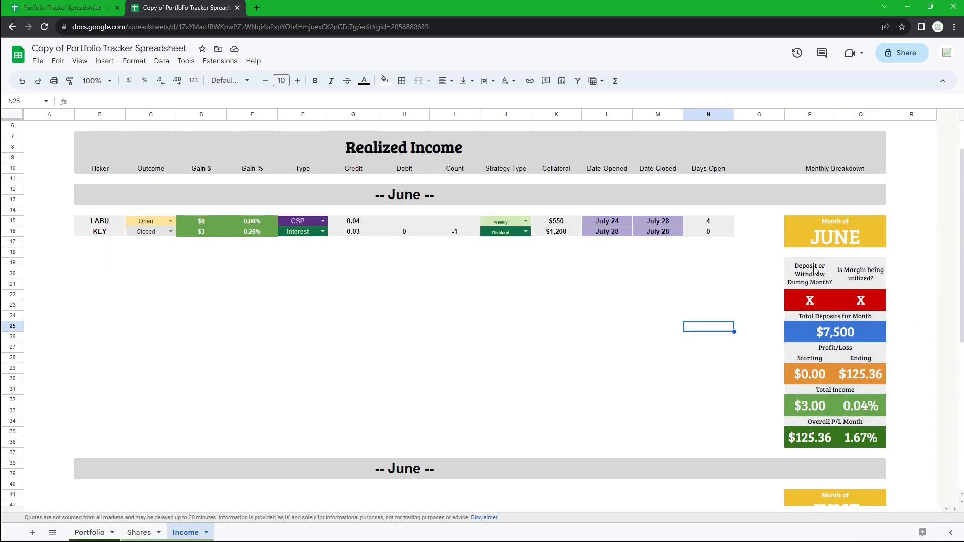
left_click_drag(815, 272, 813, 299)
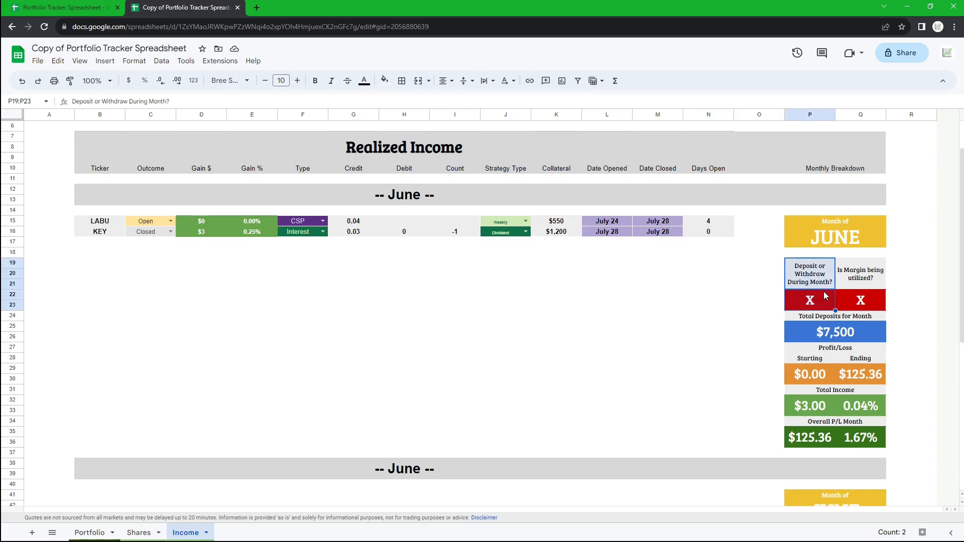
left_click(813, 302)
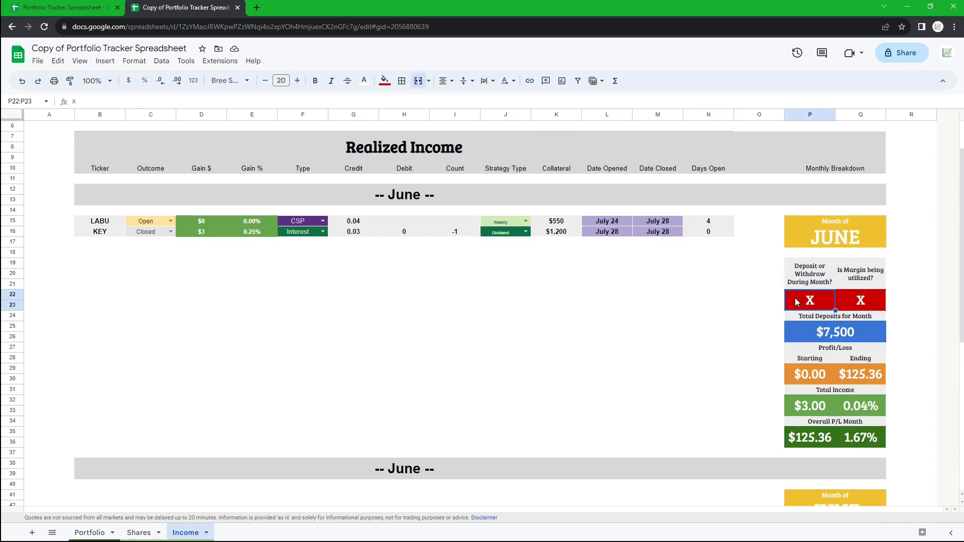
left_click(828, 336)
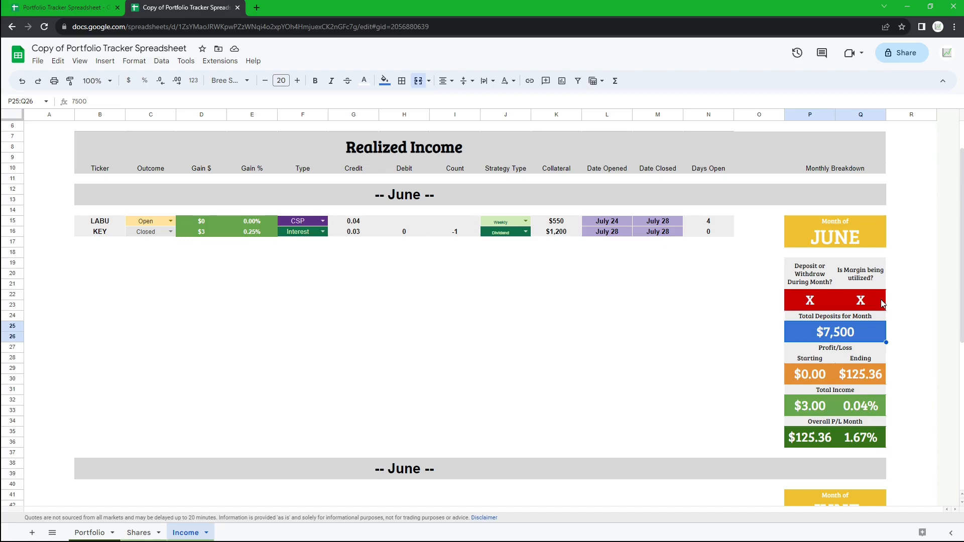
left_click_drag(870, 279, 877, 302)
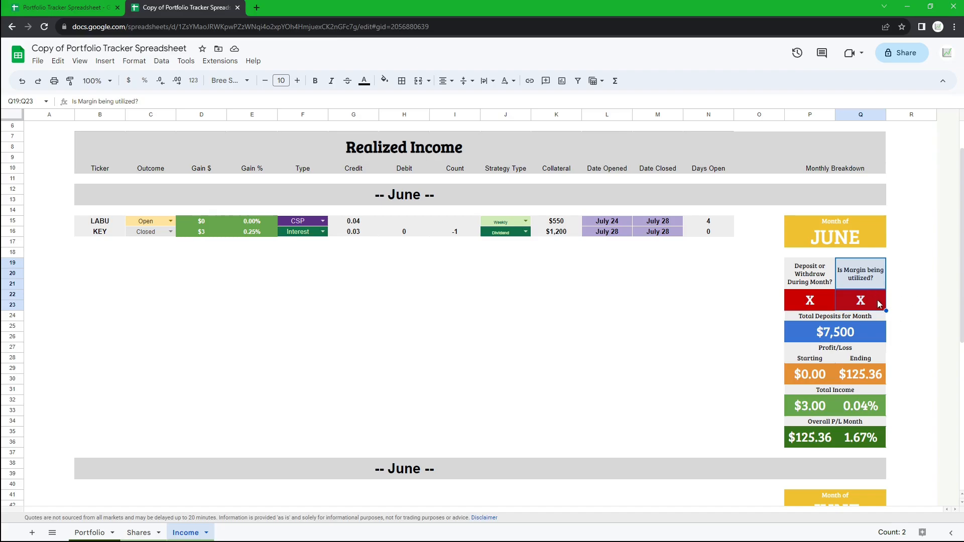
left_click(879, 305)
left_click_drag(862, 275, 811, 300)
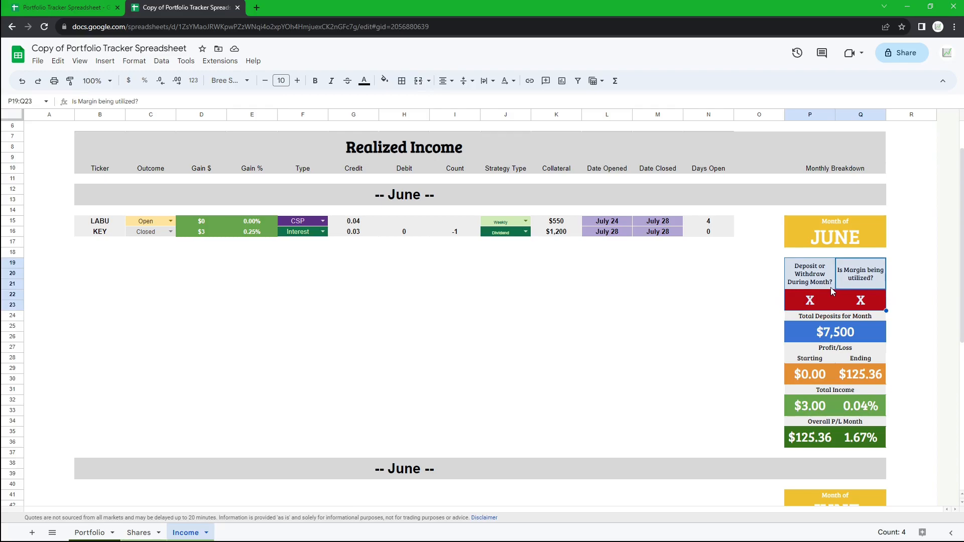
left_click_drag(826, 438, 861, 438)
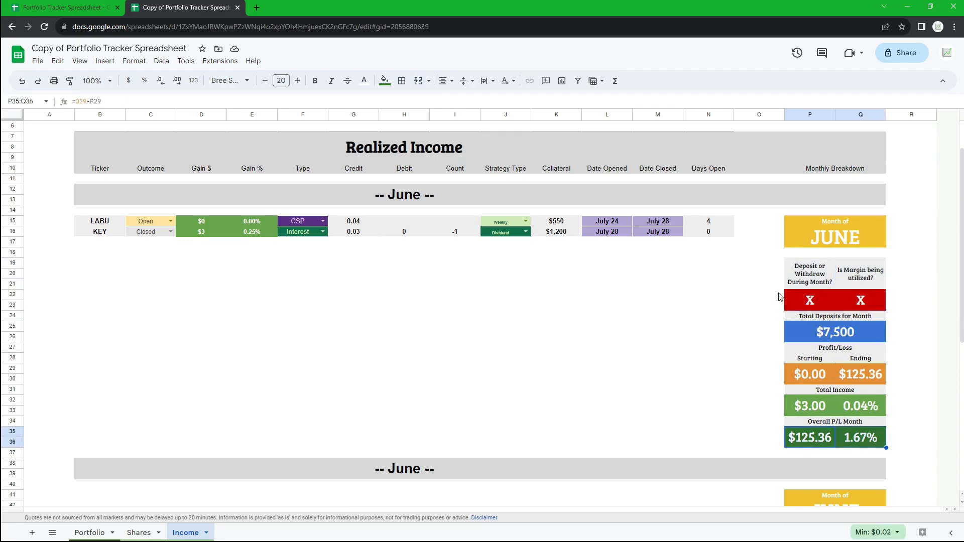
left_click_drag(778, 294, 853, 301)
left_click(872, 303)
type("yes no")
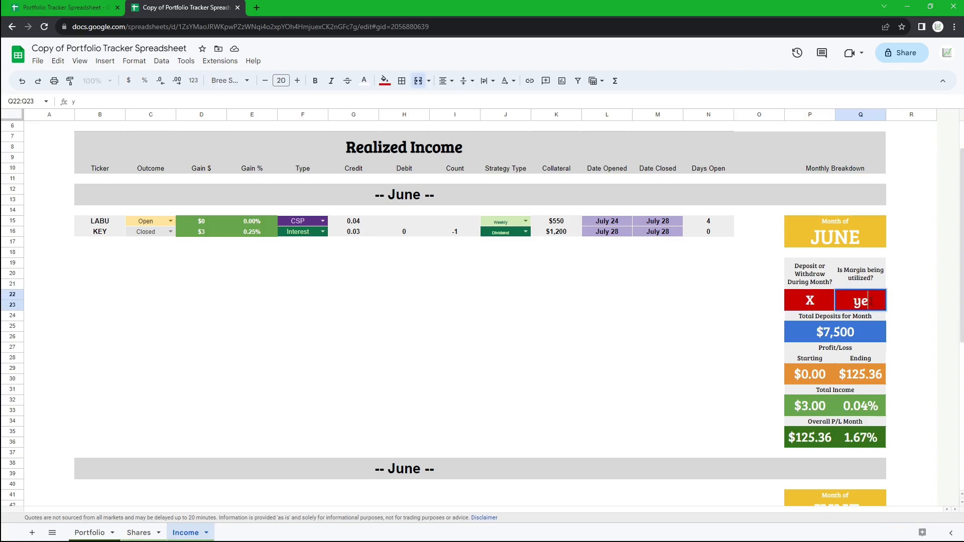
key("Escape")
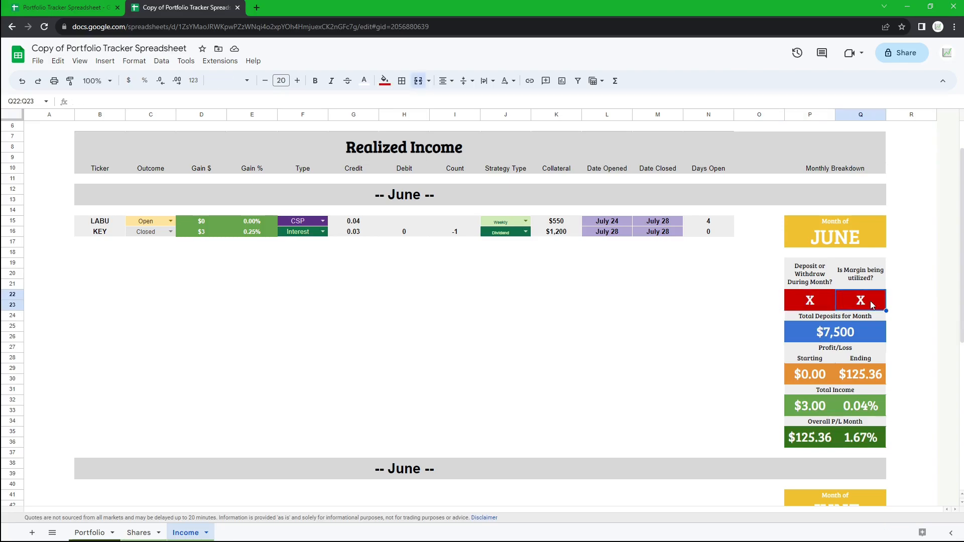
- Inspect the total deposits and the starting and ending profit/loss cells
left_click(826, 336)
double_click(826, 337)
double_click(871, 333)
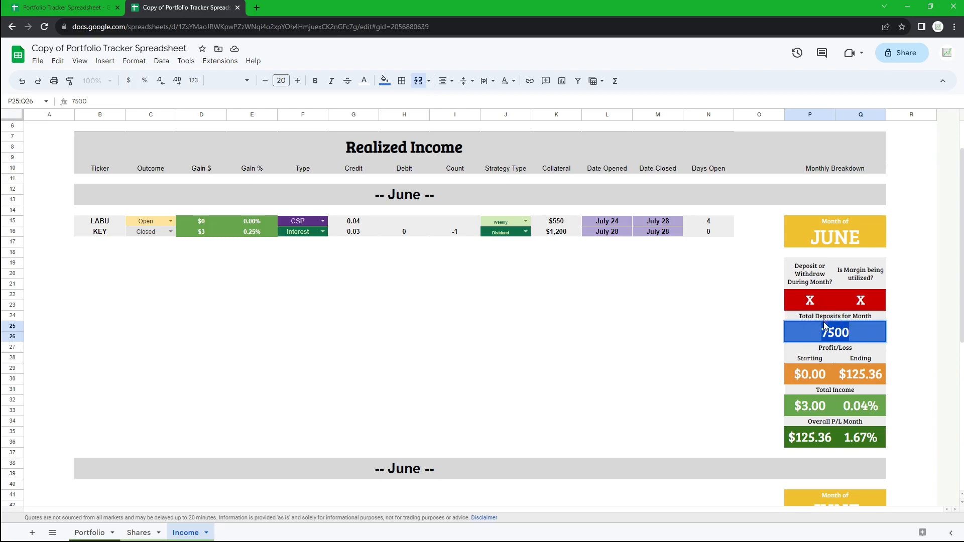
left_click(752, 351)
left_click_drag(838, 350, 807, 373)
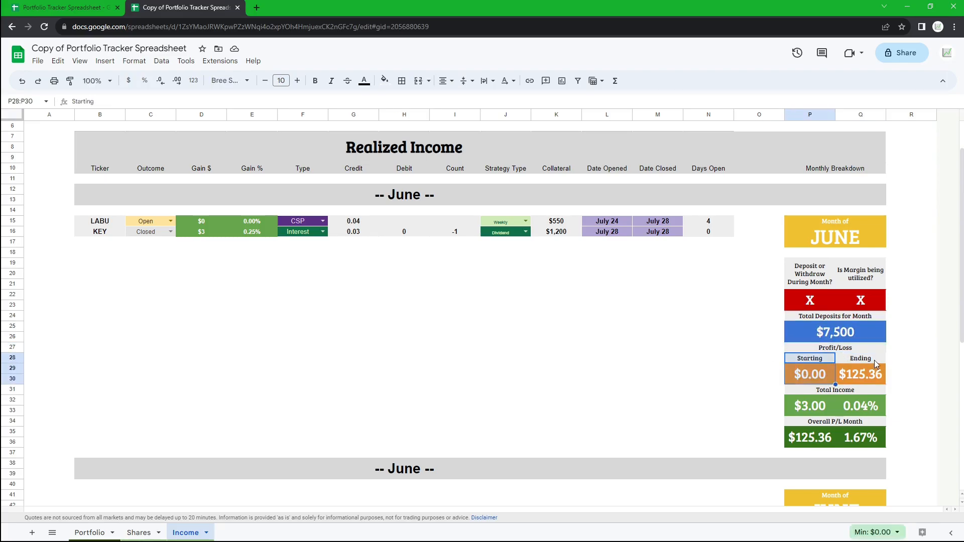
left_click_drag(874, 361, 869, 370)
left_click(813, 360)
mouse_move(860, 363)
left_mouse_down()
mouse_move(863, 374)
mouse_move(813, 370)
mouse_move(862, 373)
left_mouse_up()
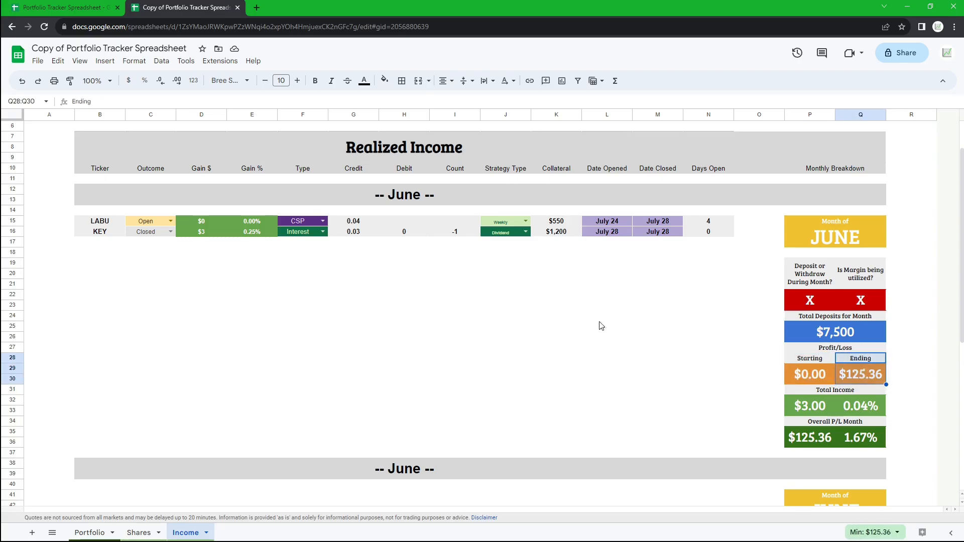
- Check the brokerage account's one-month and three-month performance in Robinhood
left_click(478, 305)
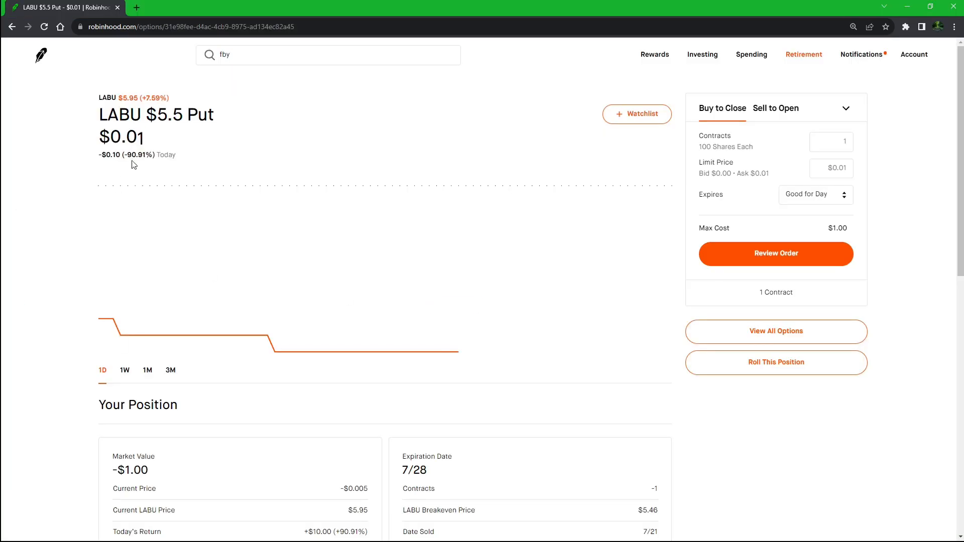
left_click(41, 55)
left_click(158, 304)
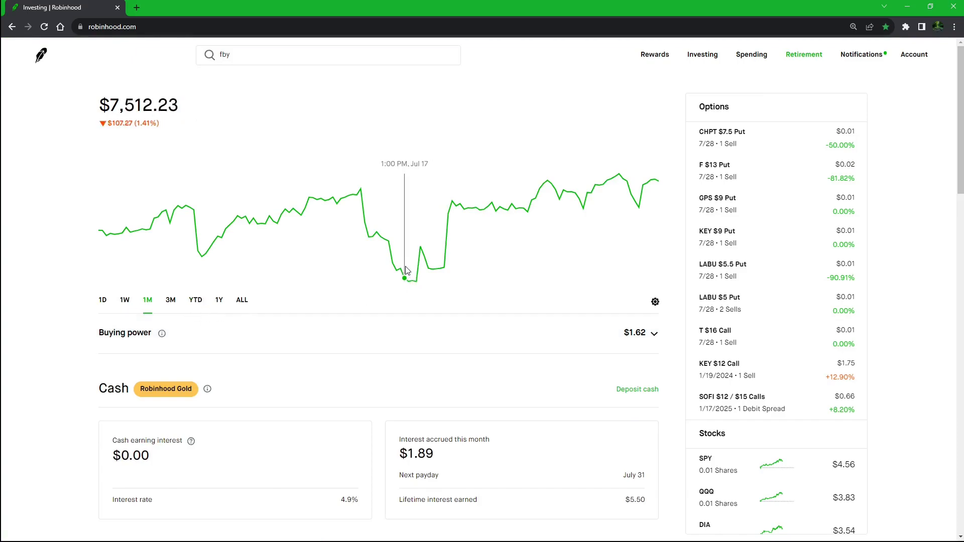
left_click(174, 301)
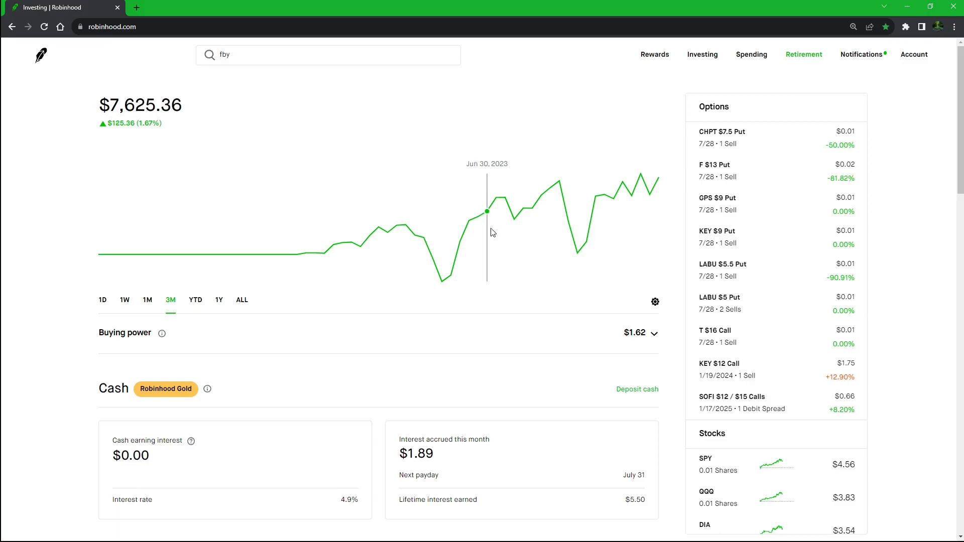
key("alt+Tab")
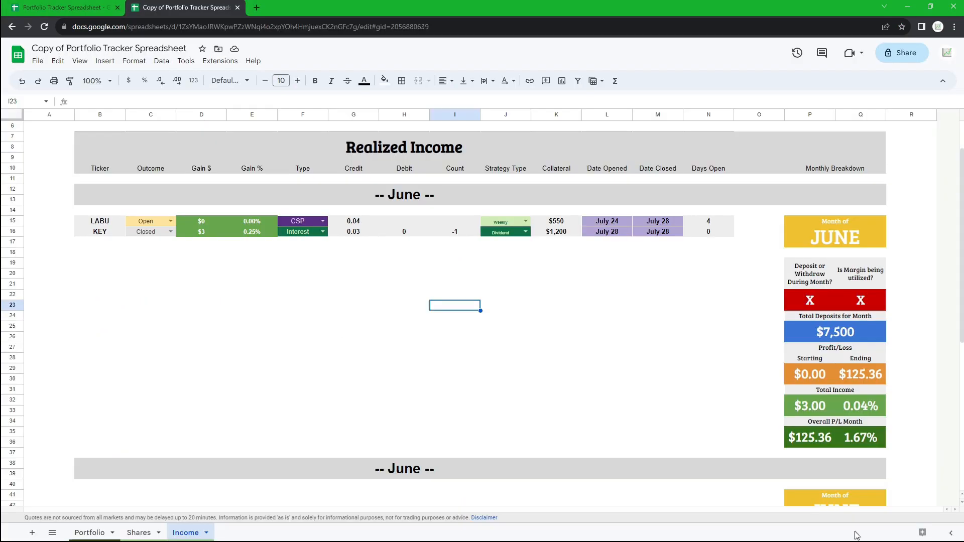
- Set the June starting profit/loss to 125.36
left_click(809, 374)
type("126")
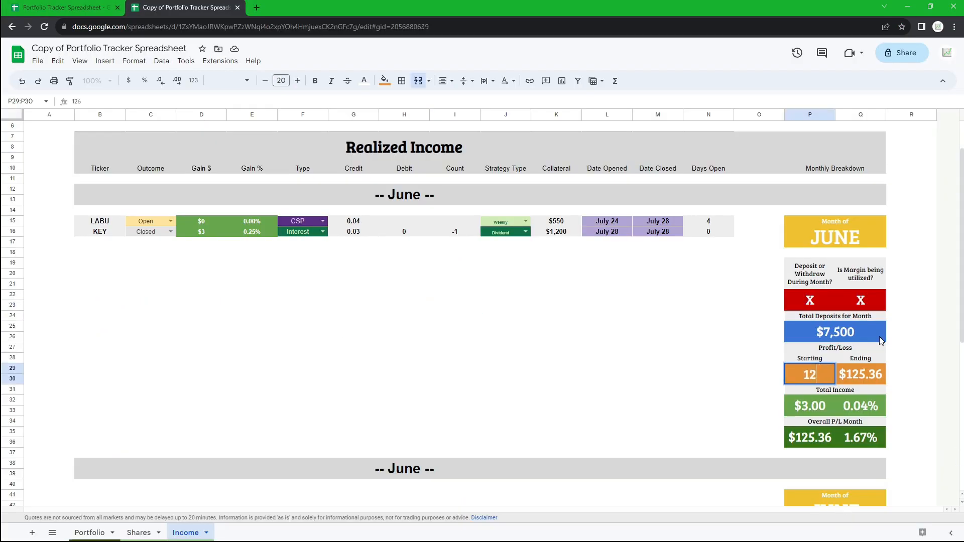
key("BackSpace")
type("5.36")
key("Return")
- Copy the three-month gain from Robinhood and paste it as the ending profit/loss, 224.01
key("alt+Tab")
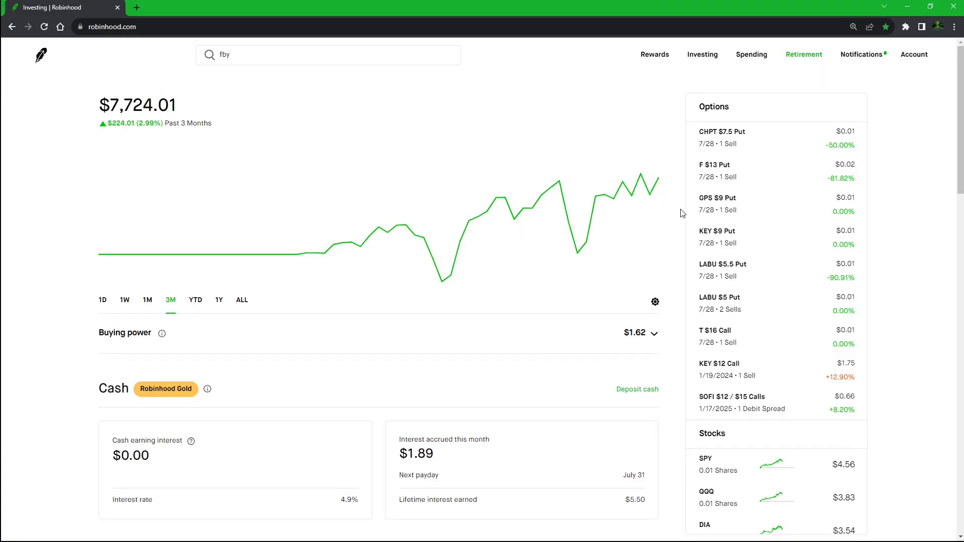
left_click_drag(112, 123, 137, 118)
left_click(70, 118)
key("alt+Tab")
left_click(871, 375)
key("ctrl+v")
- Inspect the profit/loss, overall P/L and total income formulas
left_click(905, 371)
left_click_drag(816, 372, 861, 372)
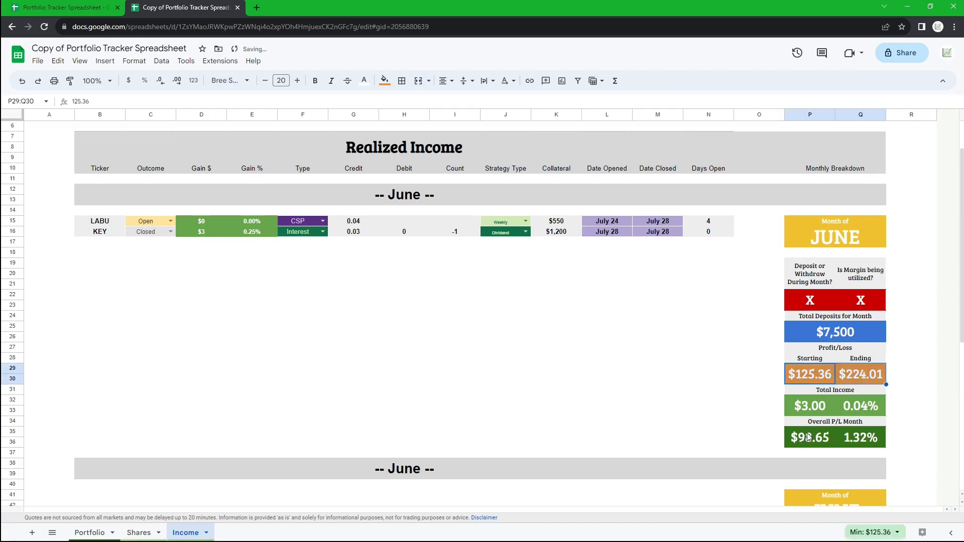
left_click_drag(803, 434, 861, 424)
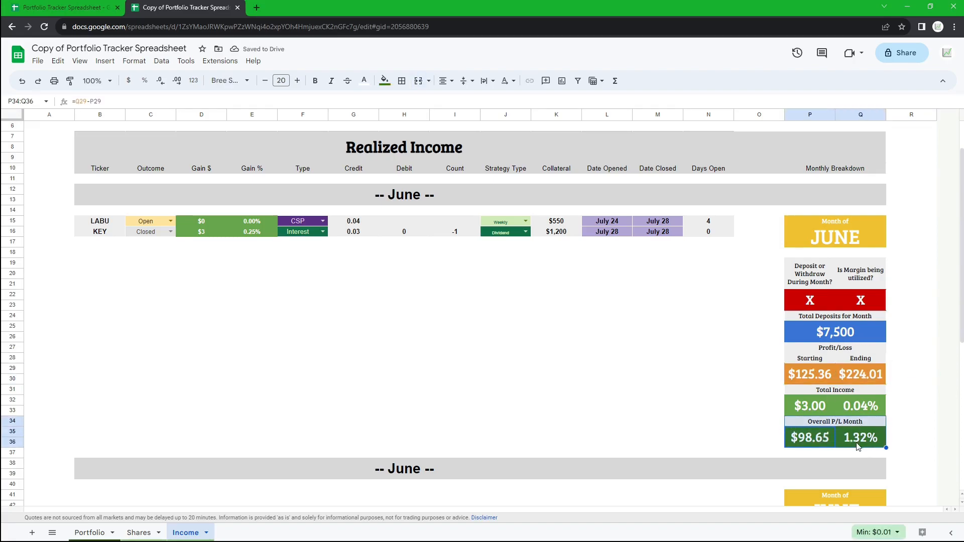
double_click(815, 406)
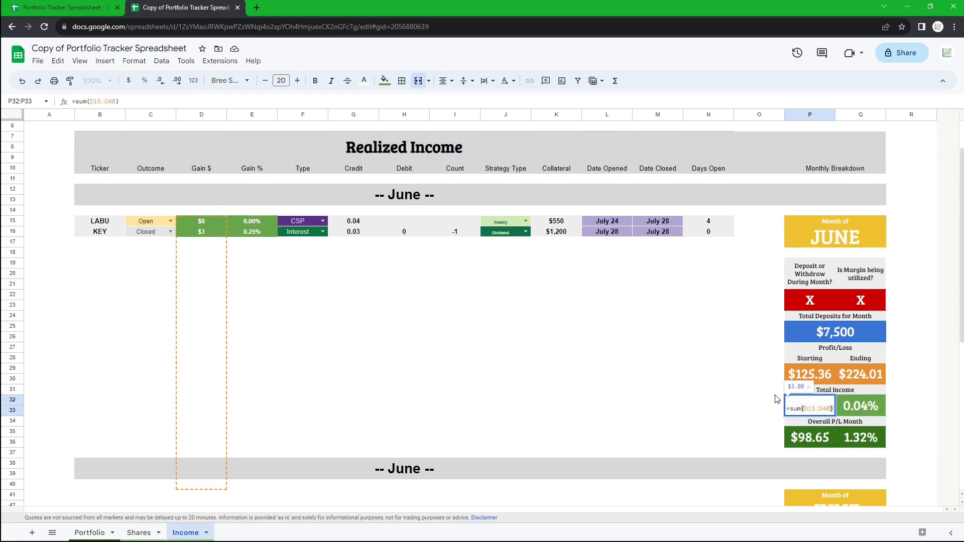
- Insert a new row below row 37, after the June section's entries
left_click(127, 457)
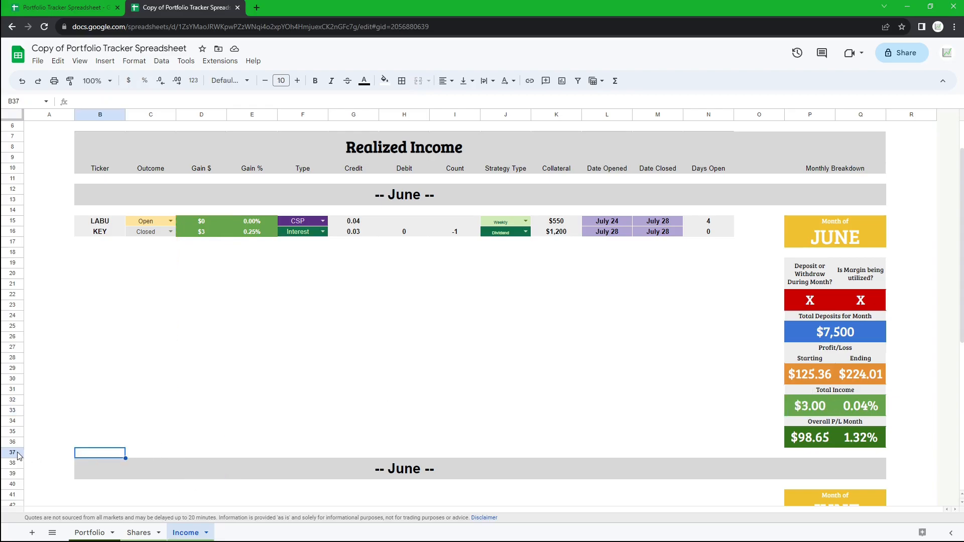
right_click(11, 453)
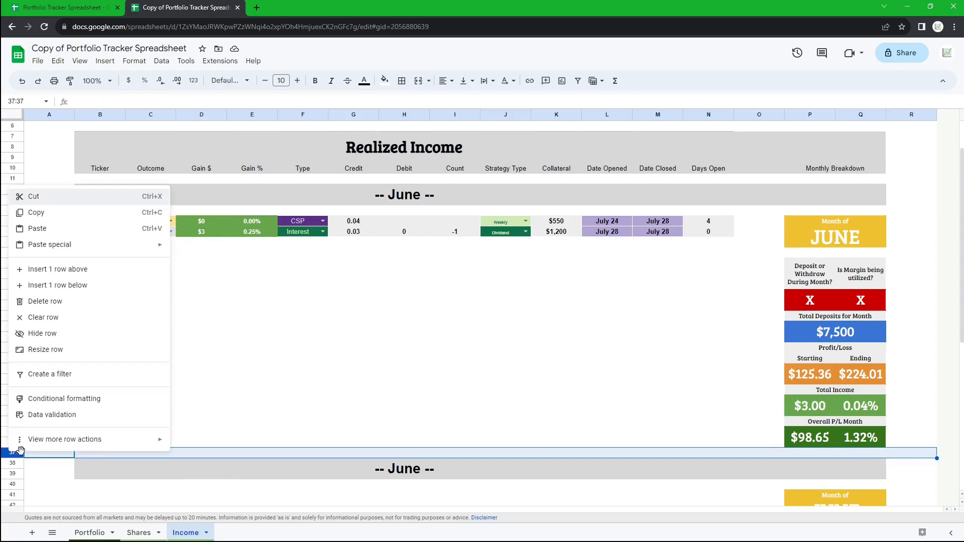
left_click(84, 285)
- Extend the June total income formula's range to =sum(D15:D45)
double_click(818, 379)
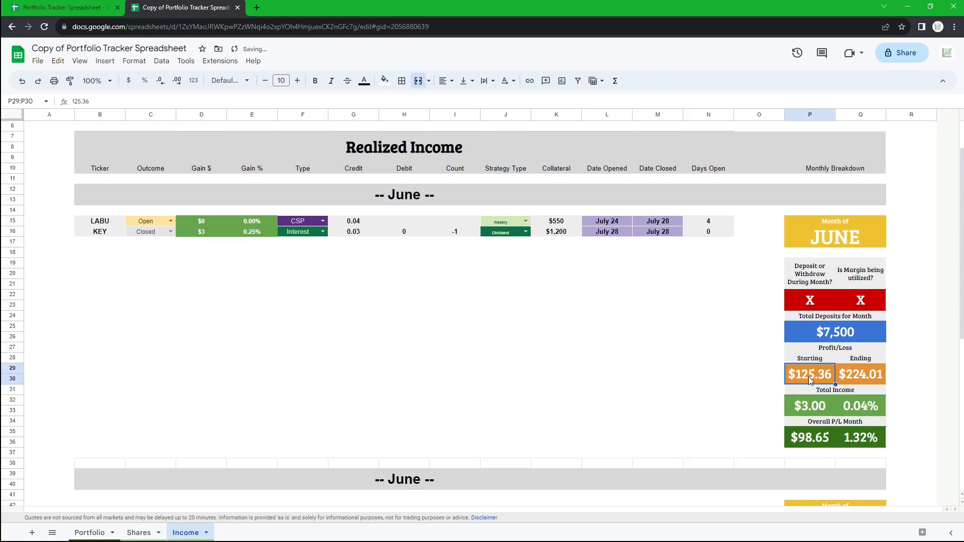
double_click(812, 433)
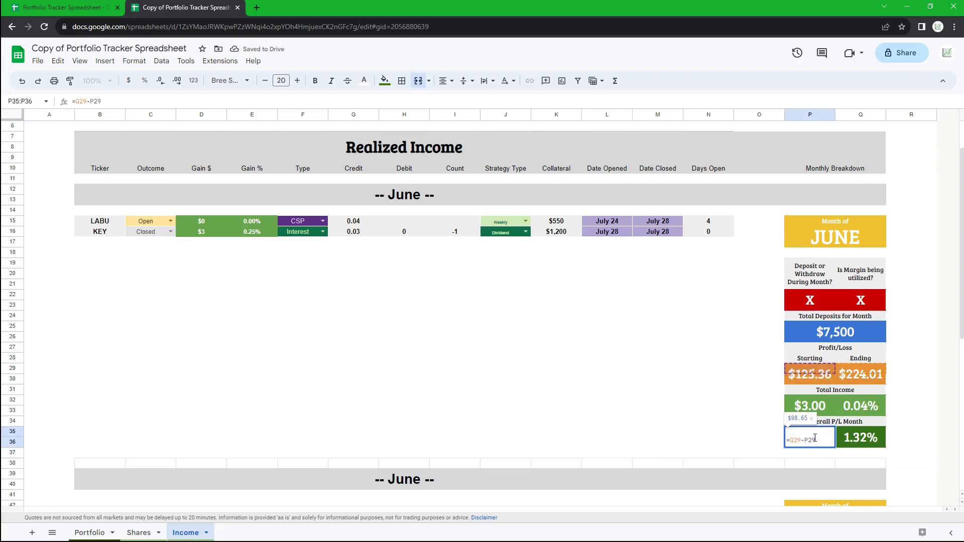
key("Escape")
double_click(830, 408)
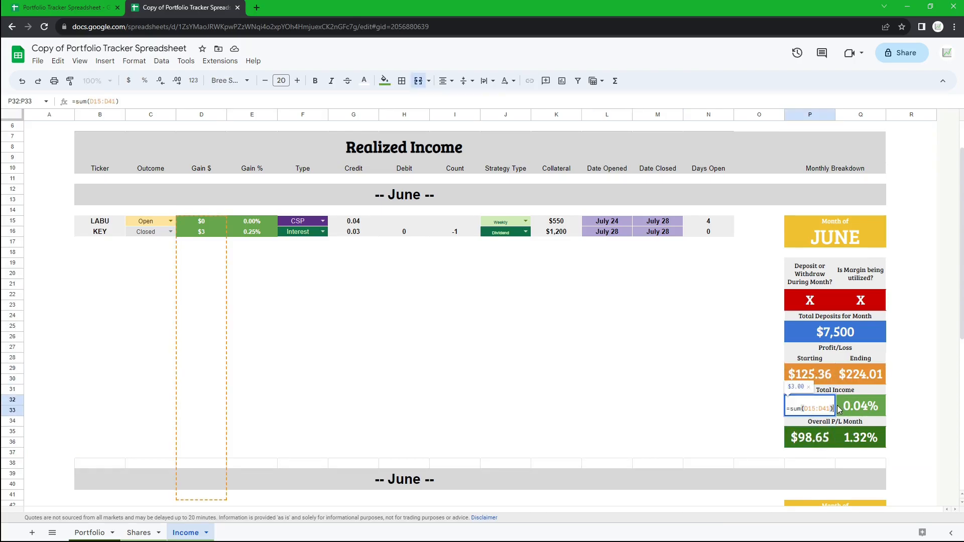
left_click_drag(828, 409, 824, 409)
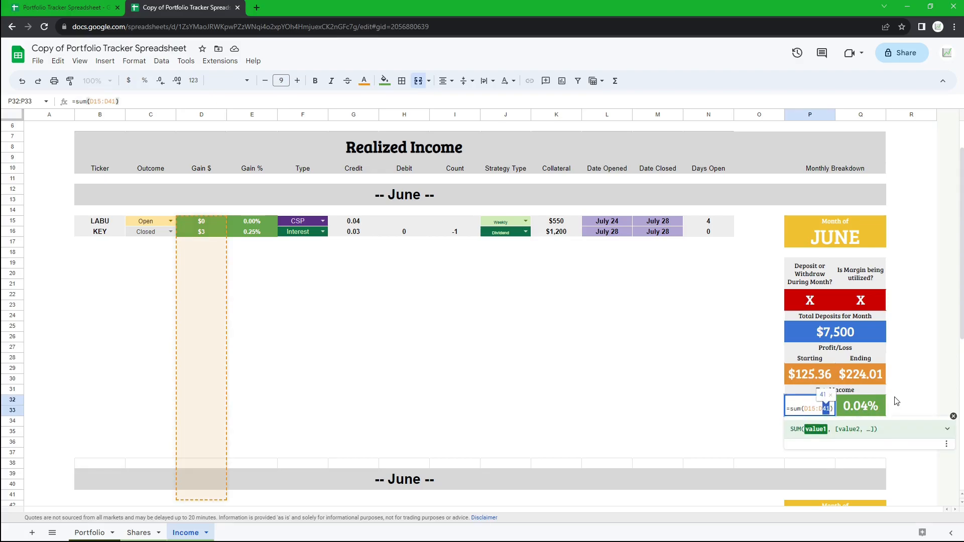
type("45")
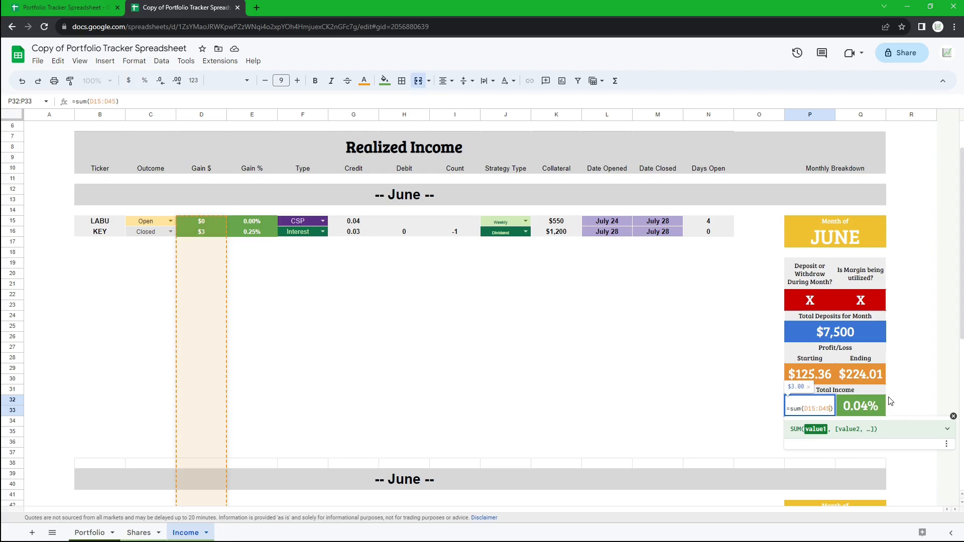
key("Return")
- Review the June monthly breakdown panel and its cells
scroll(218, 210, "down", 3)
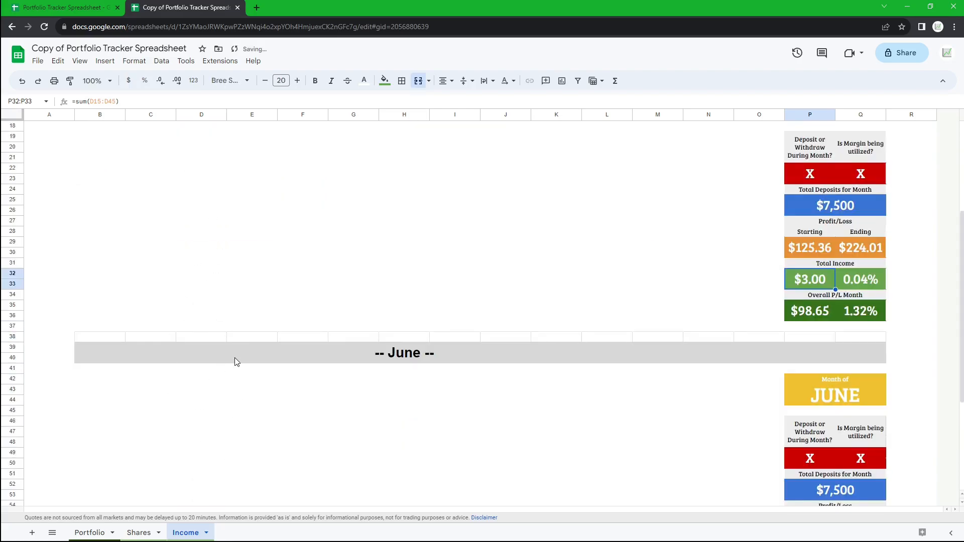
scroll(234, 357, "up", 3)
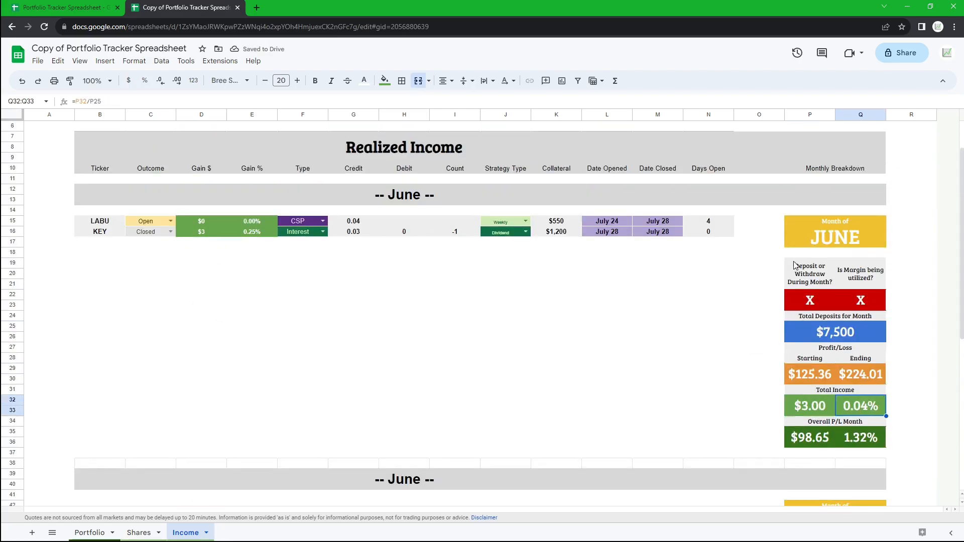
left_click_drag(806, 228, 829, 439)
left_click(721, 370)
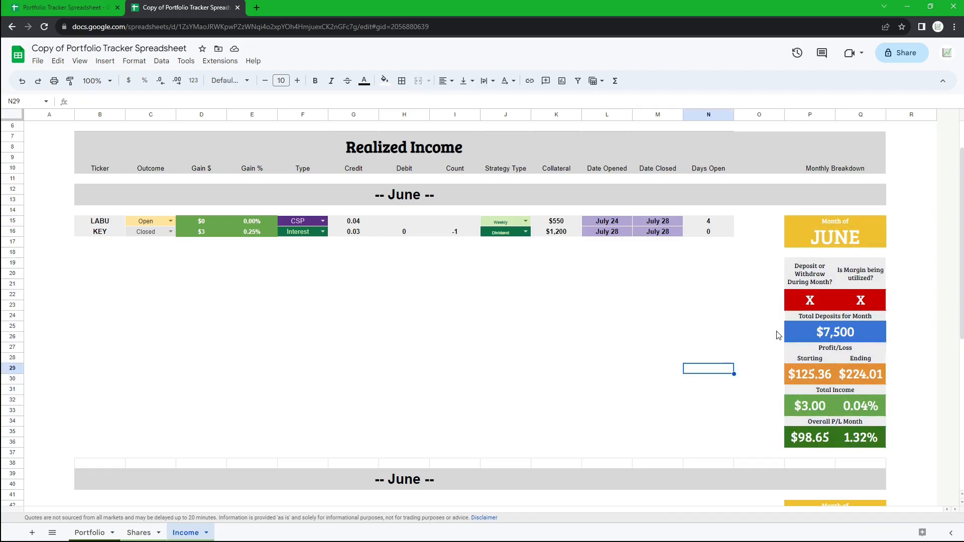
left_click_drag(836, 226, 899, 374)
left_click(815, 371)
left_click(853, 332)
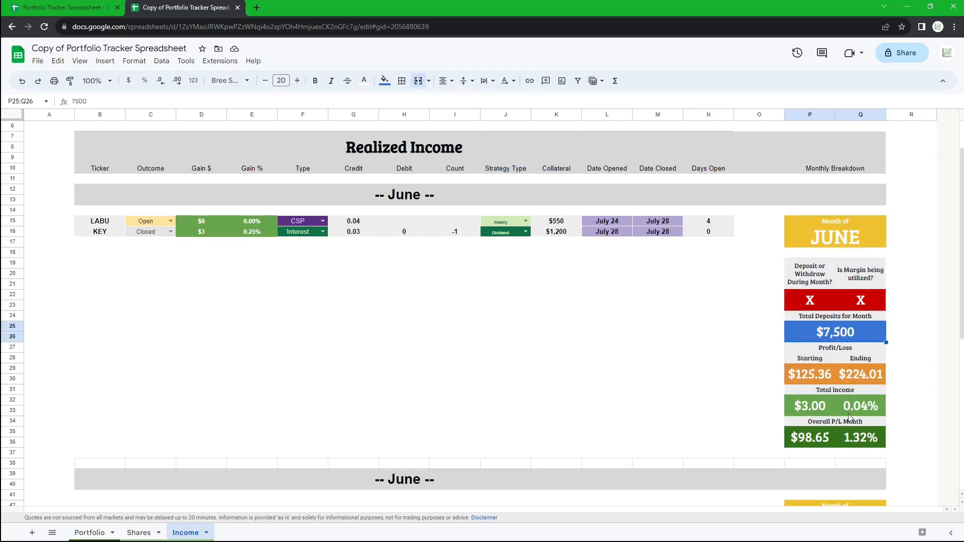
scroll(522, 384, "up", 2)
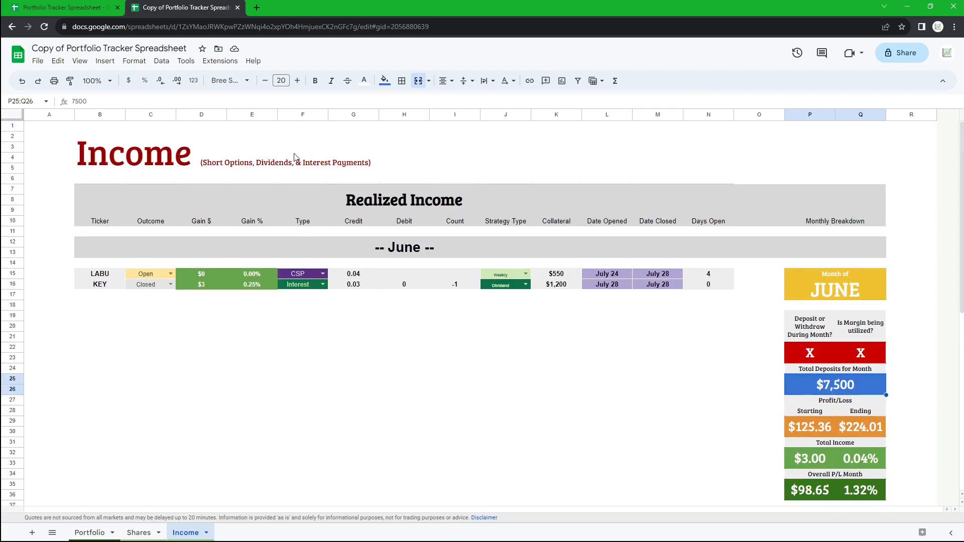
- Check the brokerage account's all-time performance in Robinhood
left_click(139, 533)
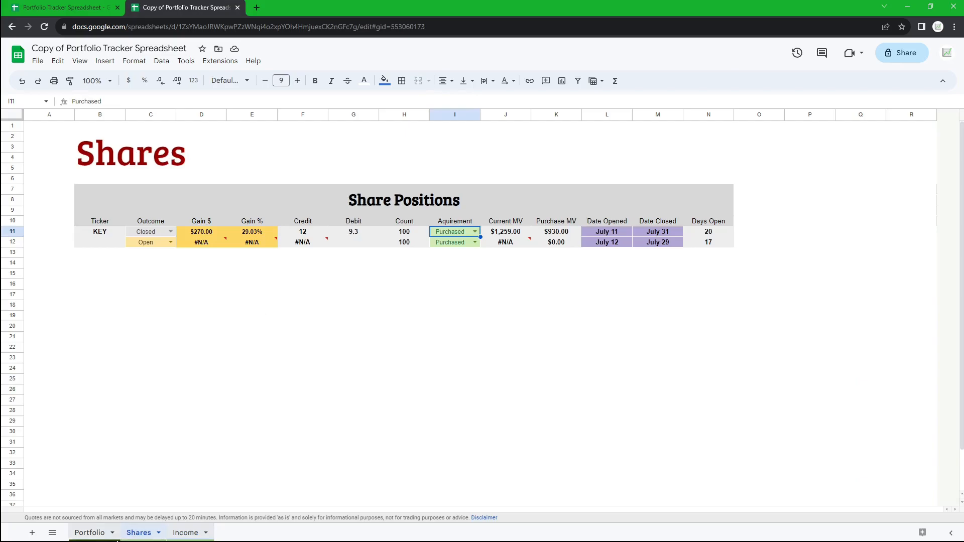
left_click(112, 532)
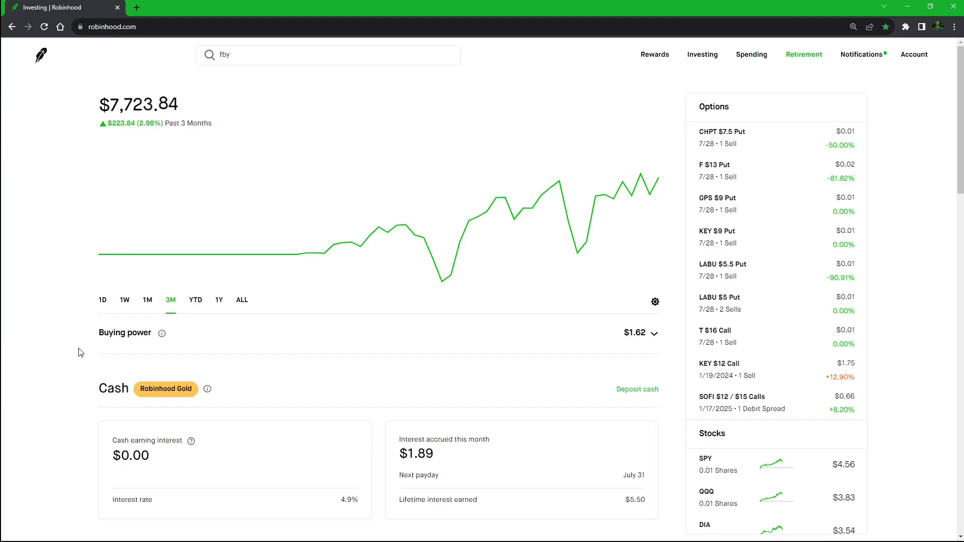
left_click(240, 300)
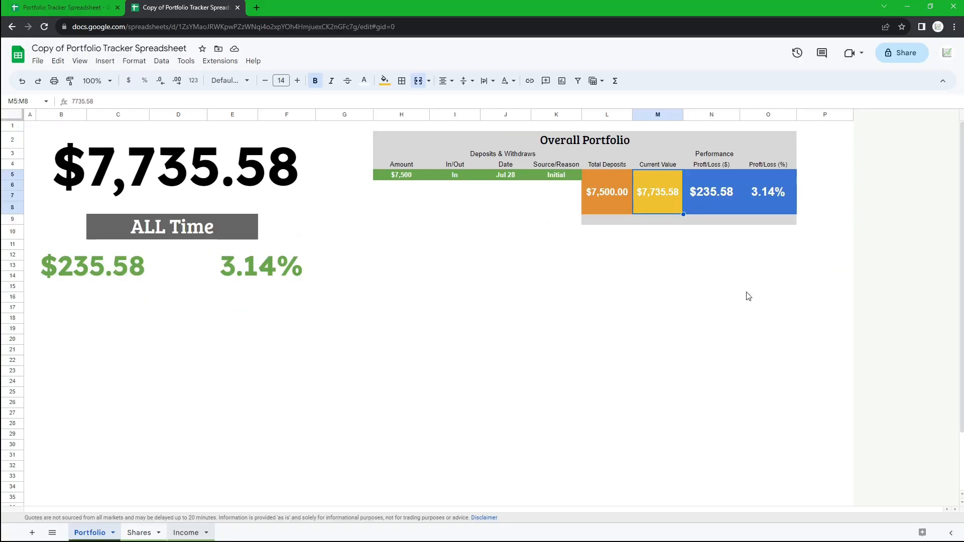
- Browse the Portfolio, Shares and Income sheets of the tracker
left_click(718, 308)
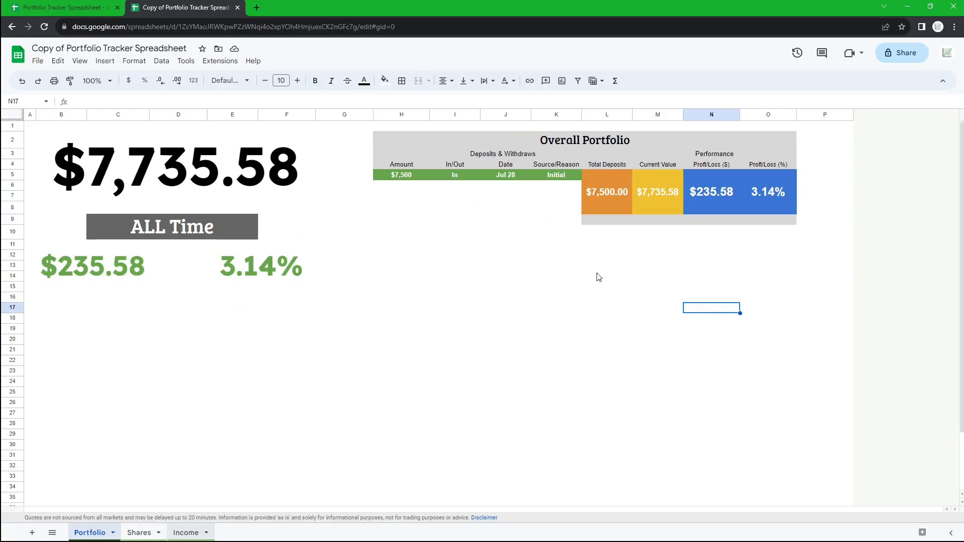
left_click(40, 127)
left_click(33, 128)
left_click(53, 125)
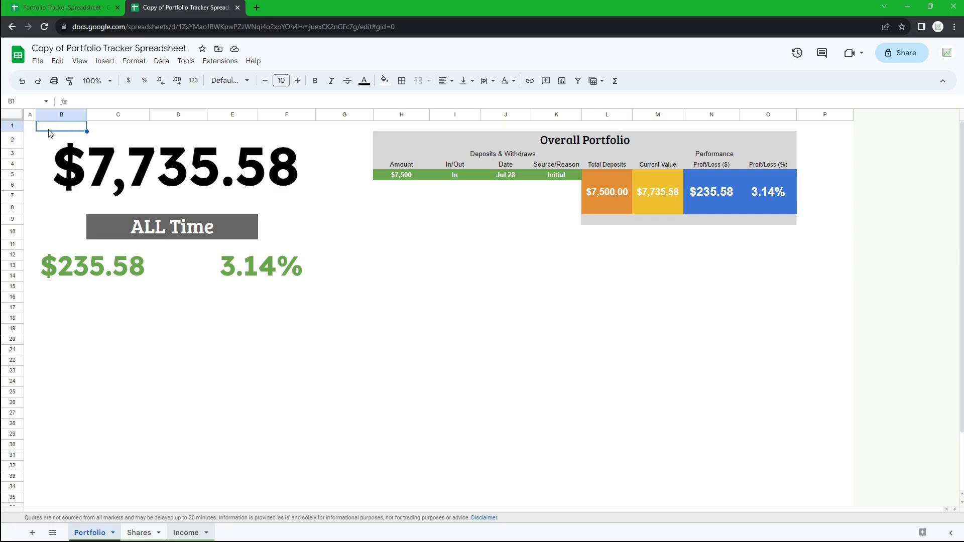
left_click(32, 127)
left_click(140, 537)
left_click(403, 309)
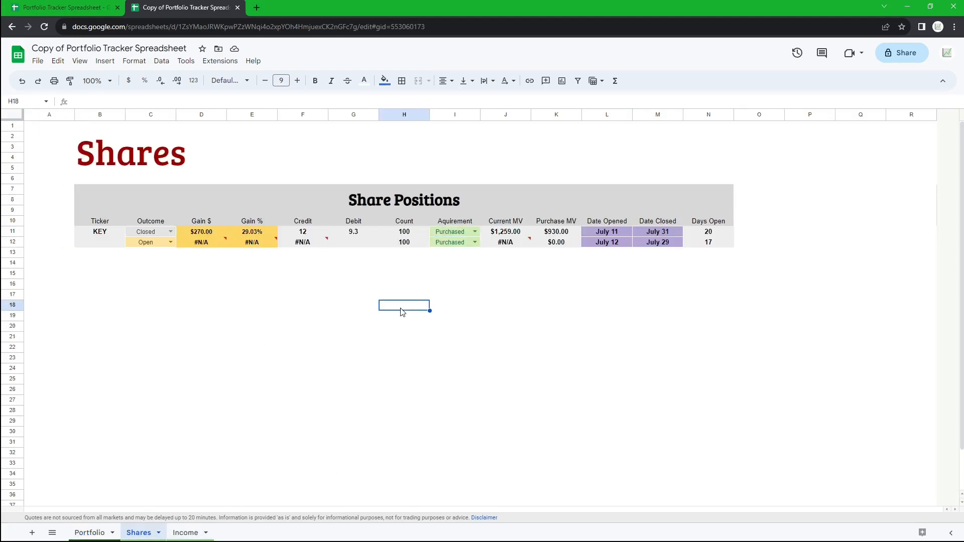
left_click(186, 534)
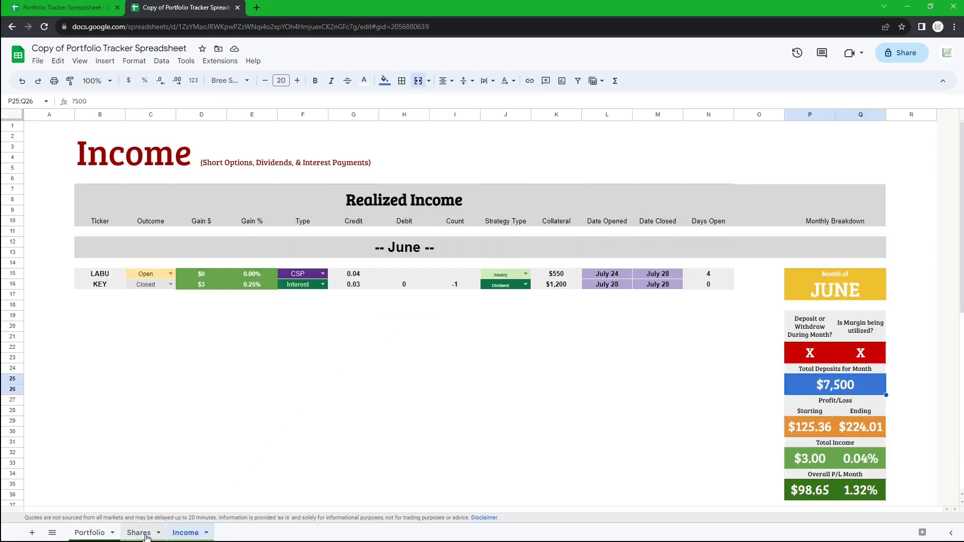
left_click(138, 533)
left_click(88, 532)
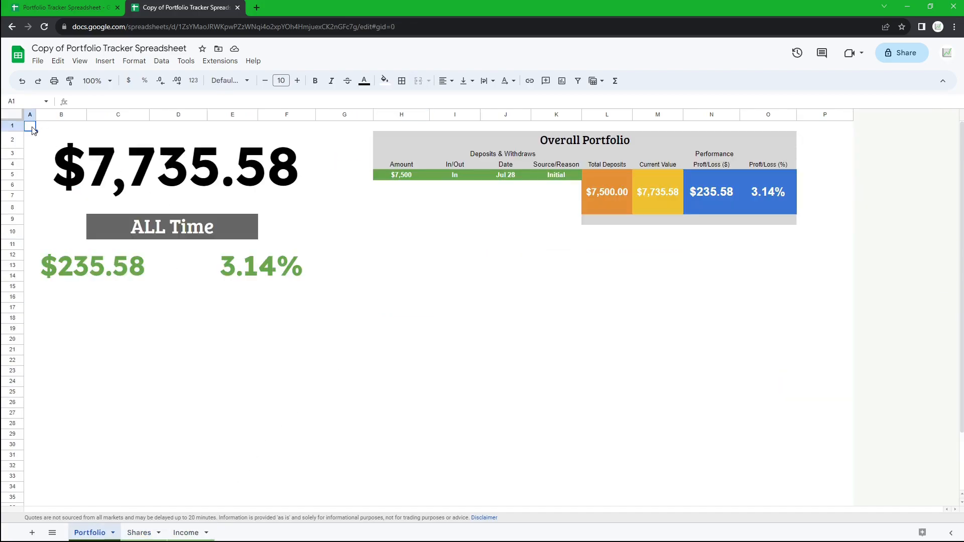
left_click_drag(53, 126, 297, 130)
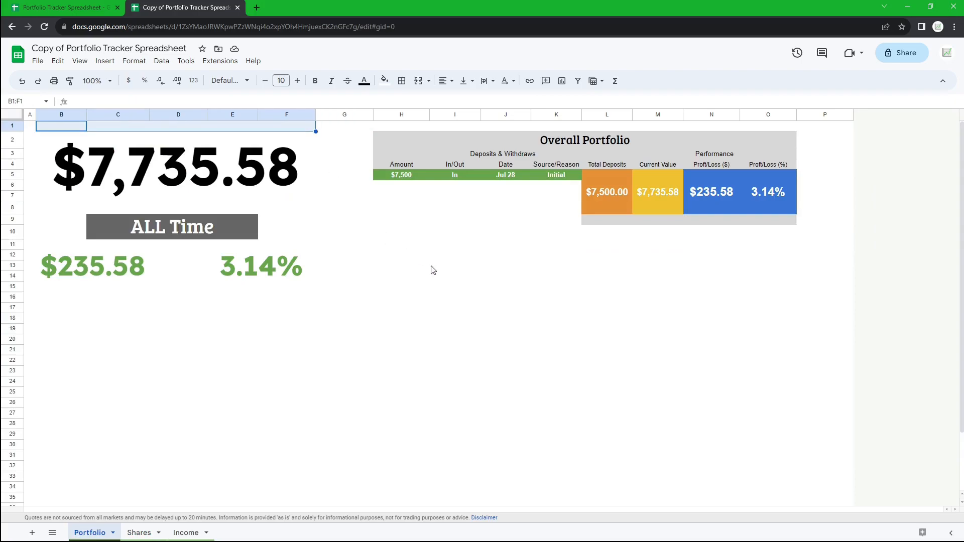
left_click(459, 210)
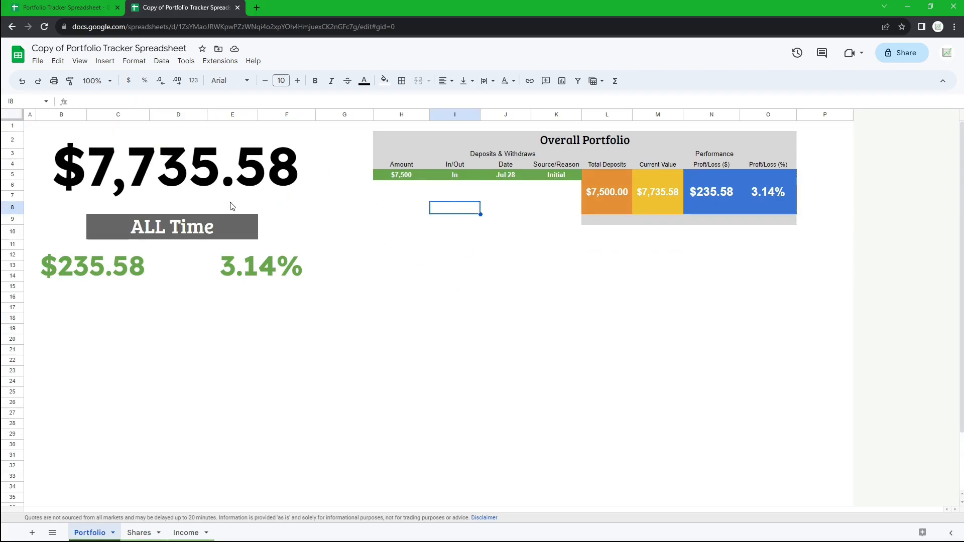
left_click(195, 207)
- Compare the account's one-day and three-month performance in Robinhood
left_click(31, 127)
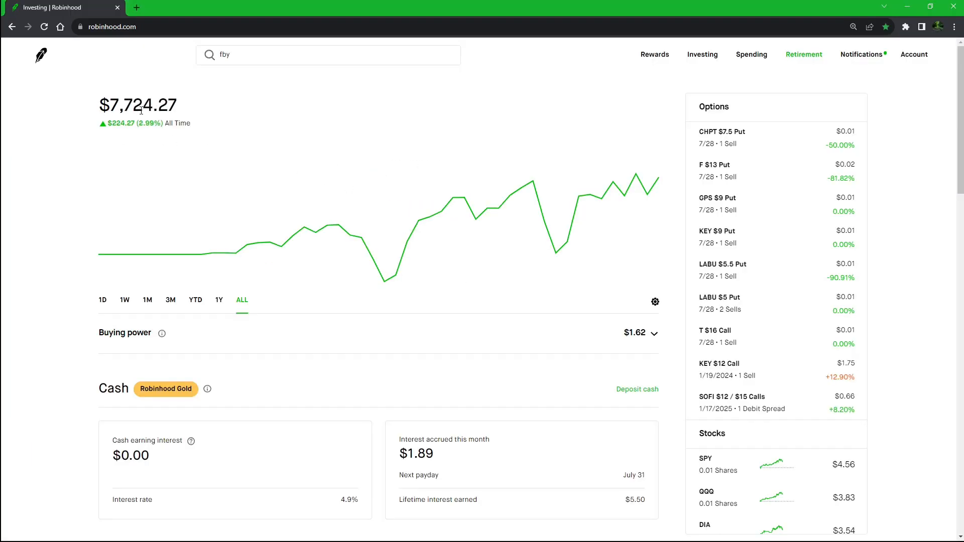
left_click(102, 302)
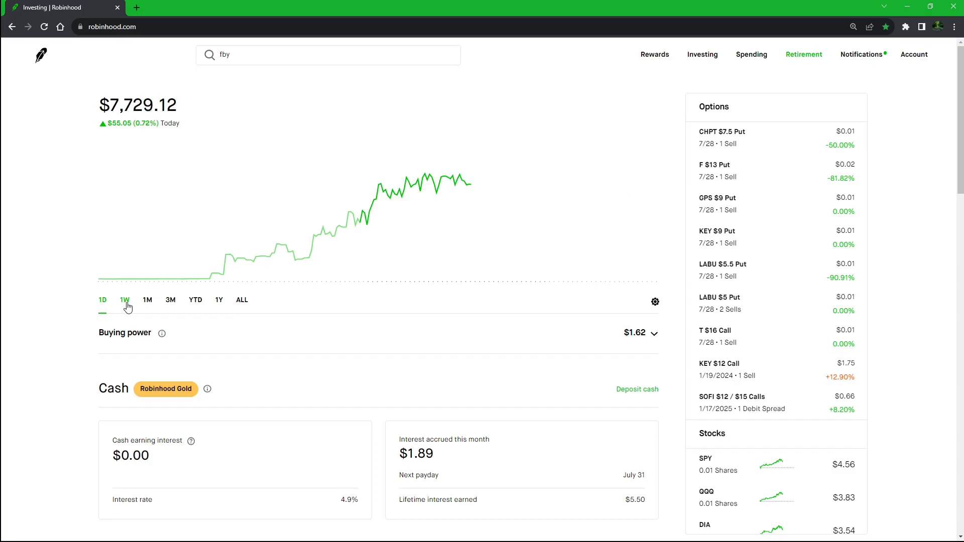
left_click(171, 301)
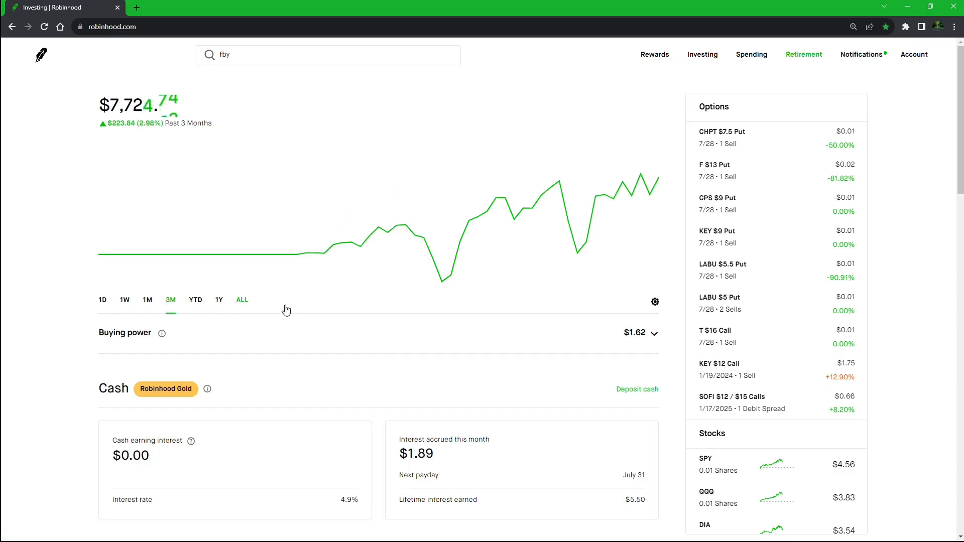